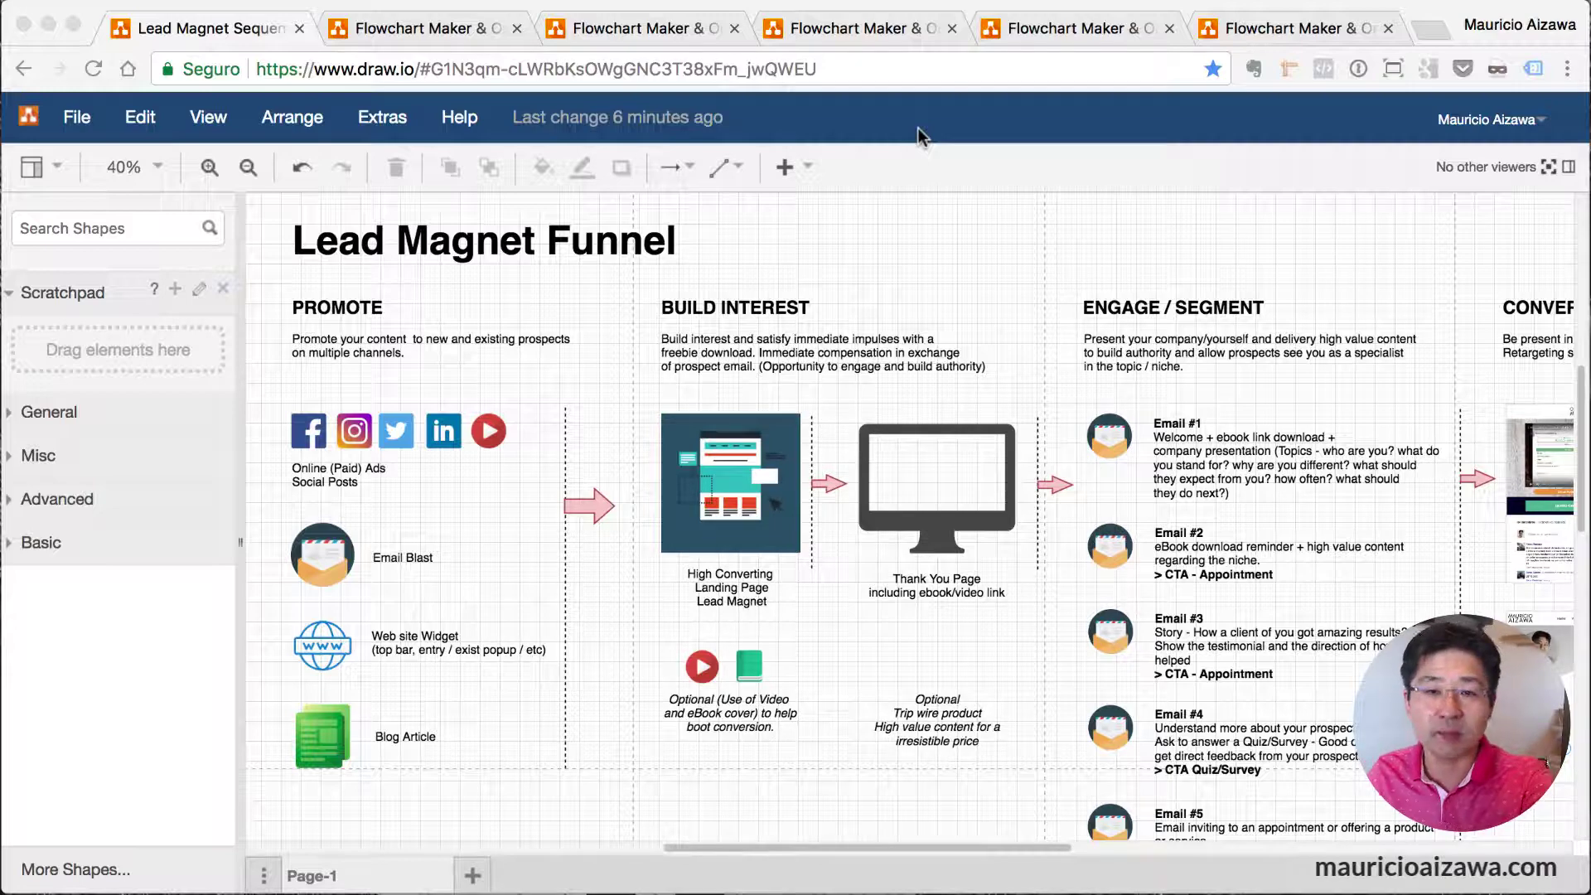
Zoom the funnel from 40% to 30% and bring the Convert to Appointments column into view.
scroll(580, 249, down, 1)
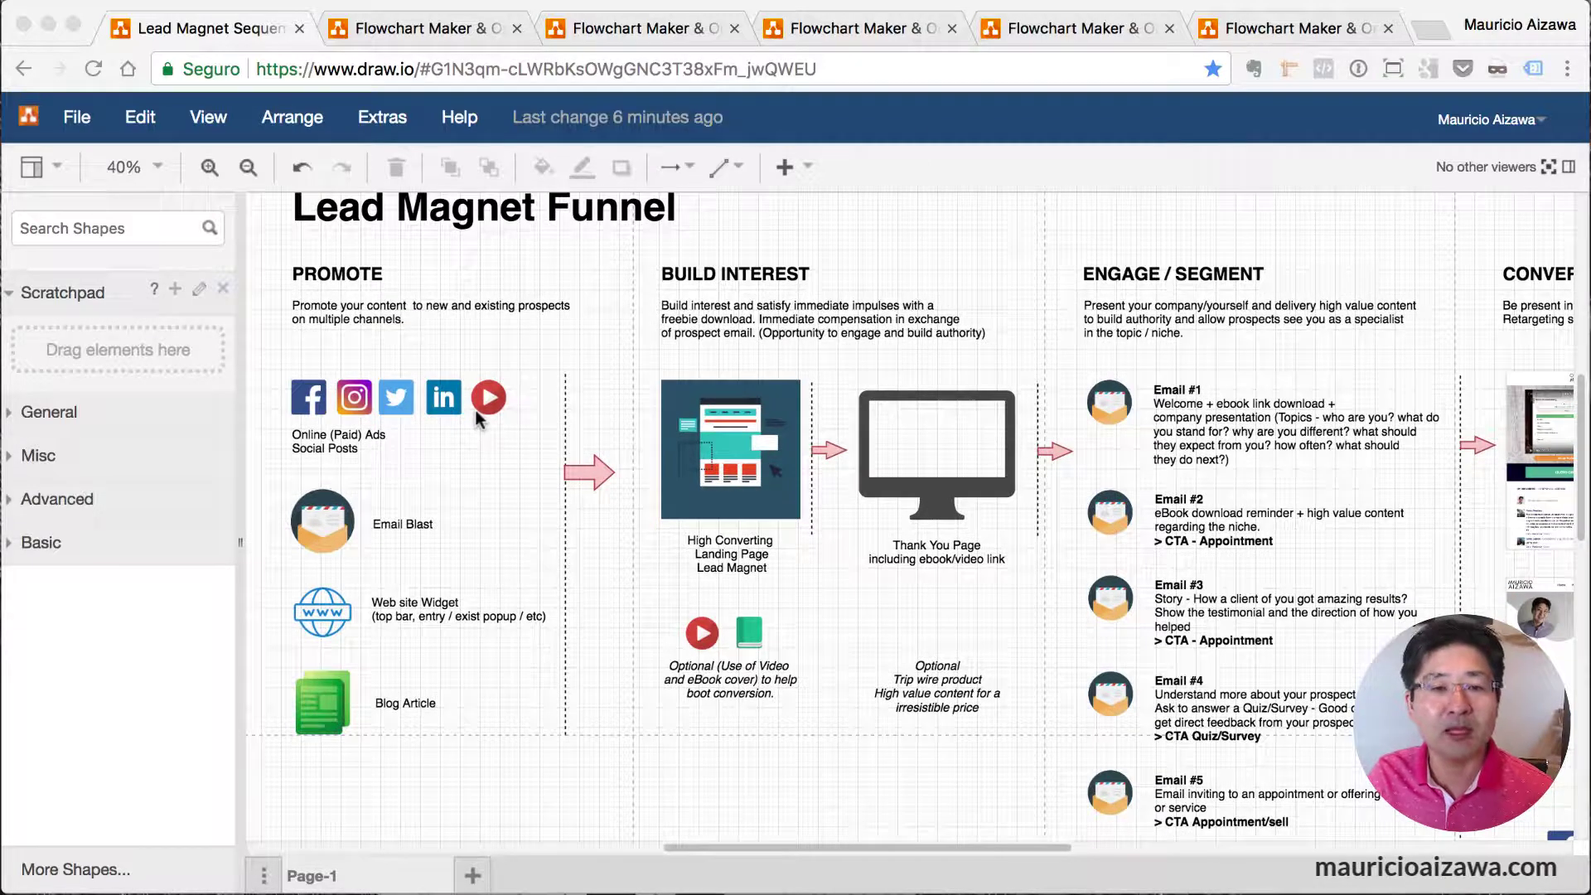
click(248, 169)
click(249, 169)
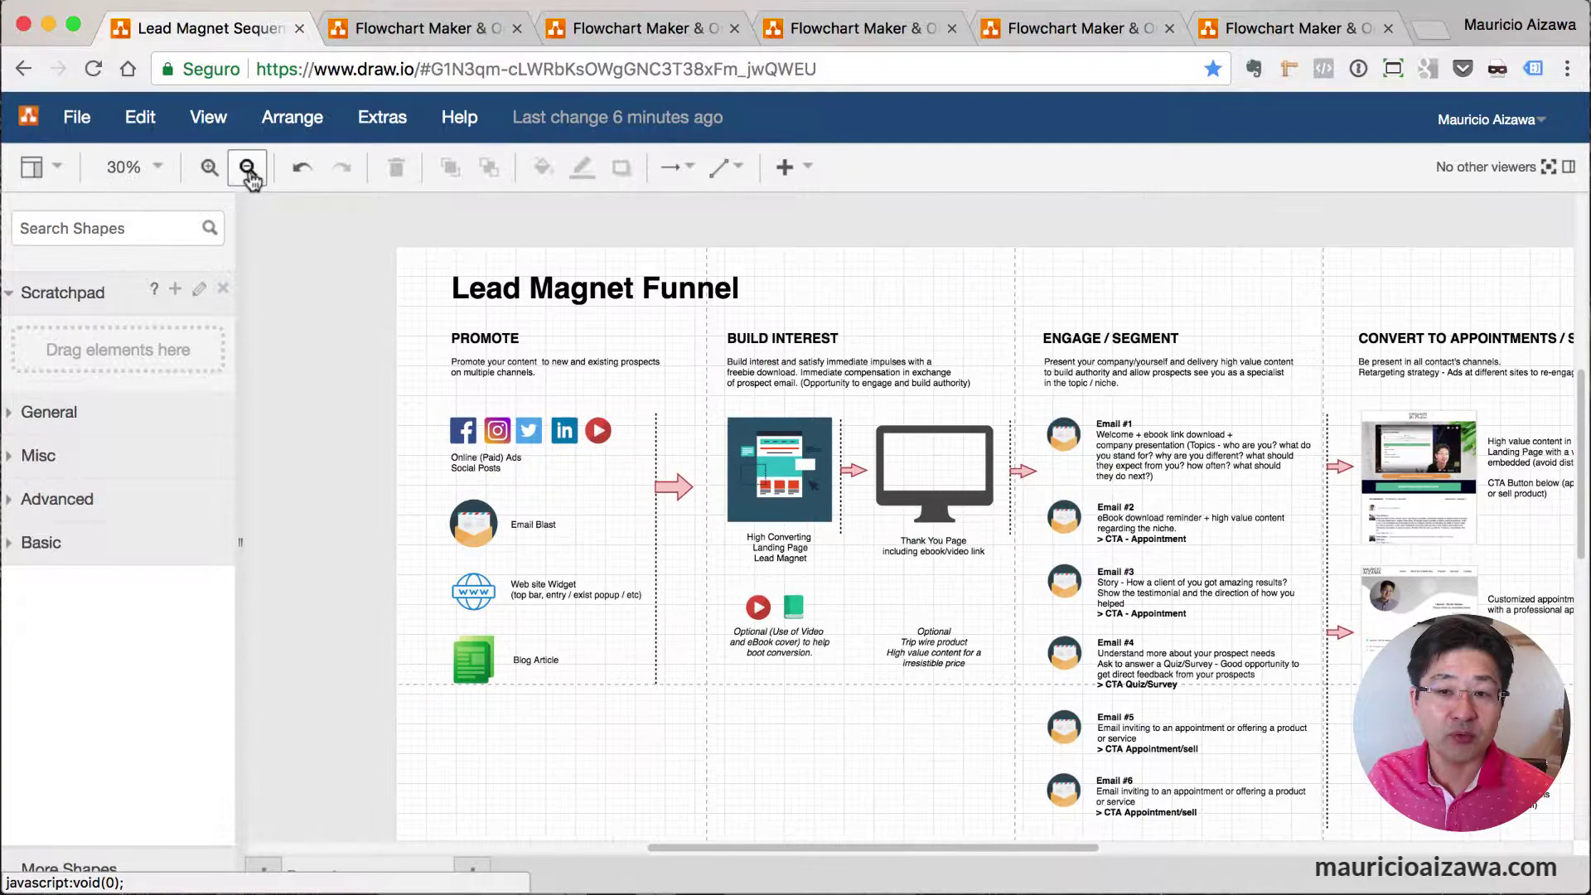
scroll(750, 479, down, 3)
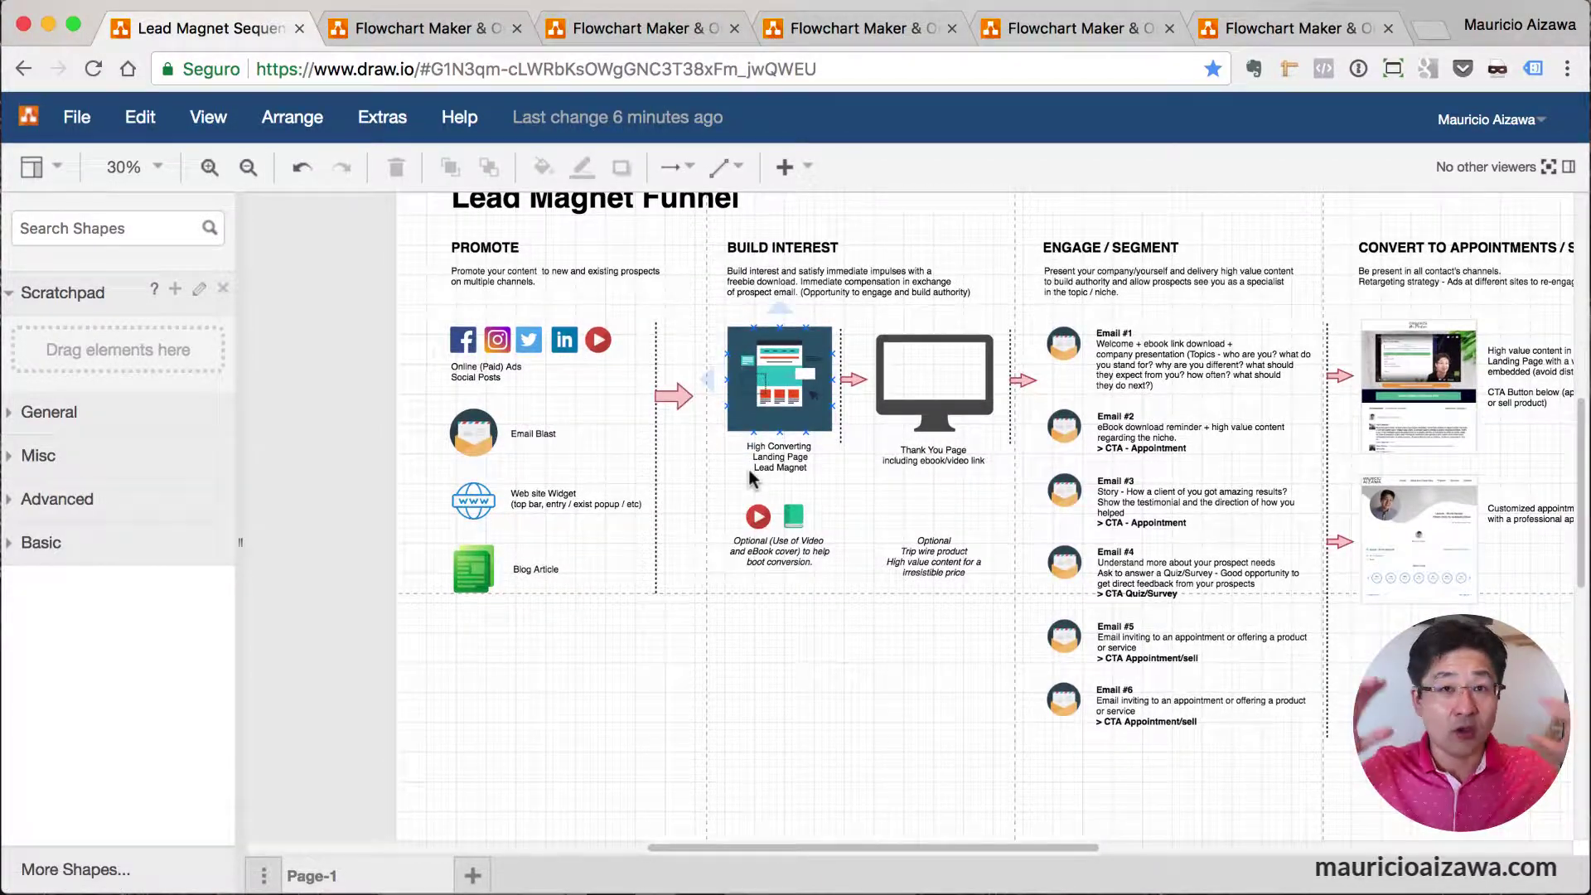
scroll(988, 515, right, 3)
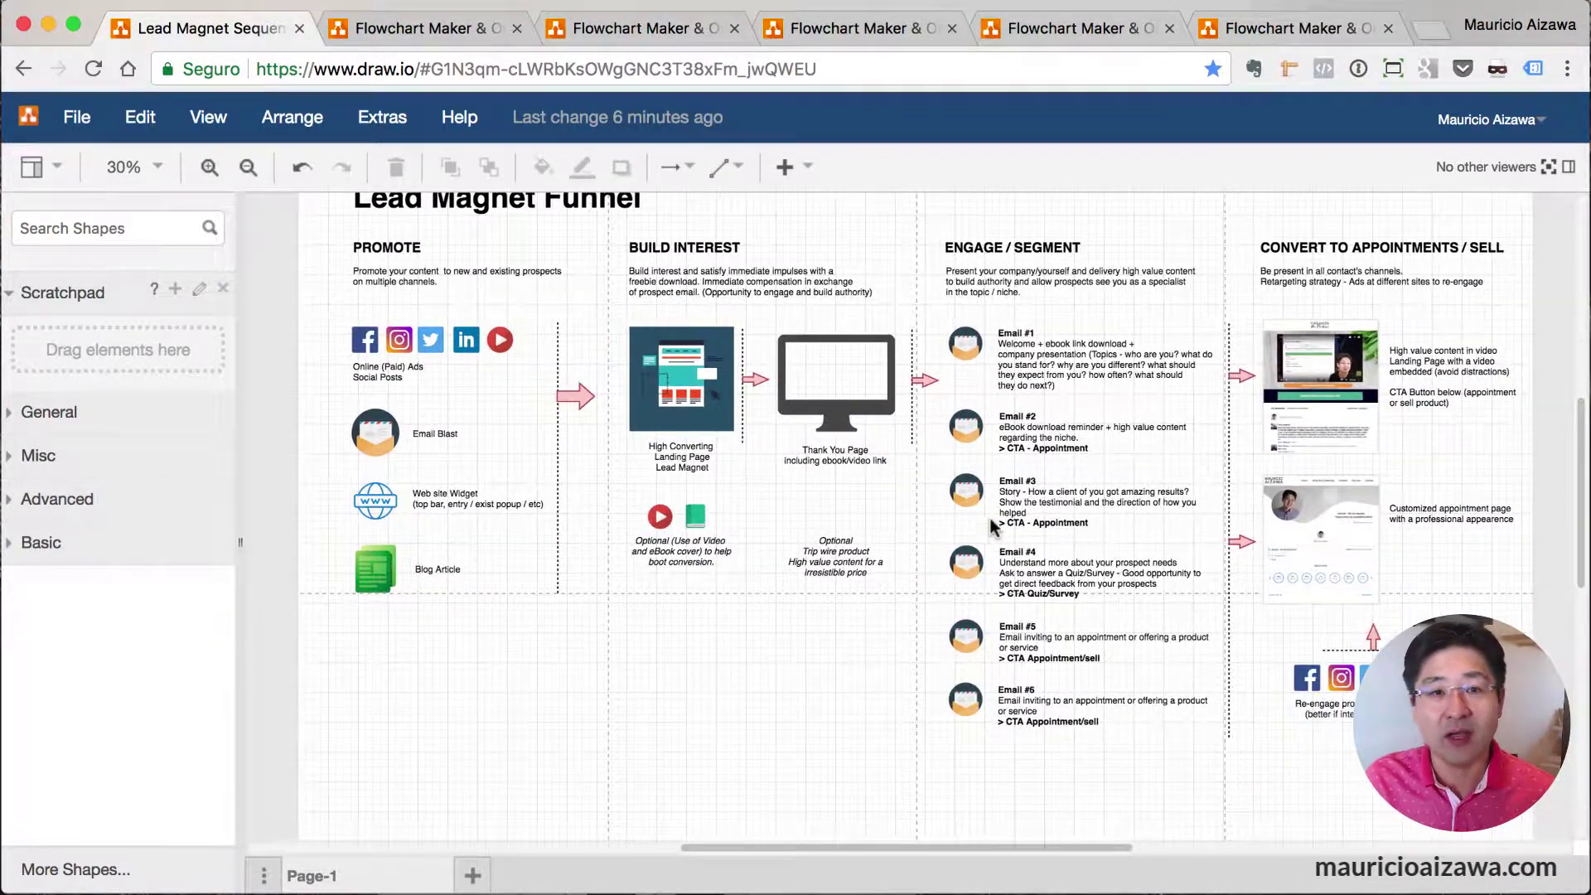
Browse the sales workflow flowchart, org chart and mind map examples, ending on the Citrix network diagram.
click(388, 29)
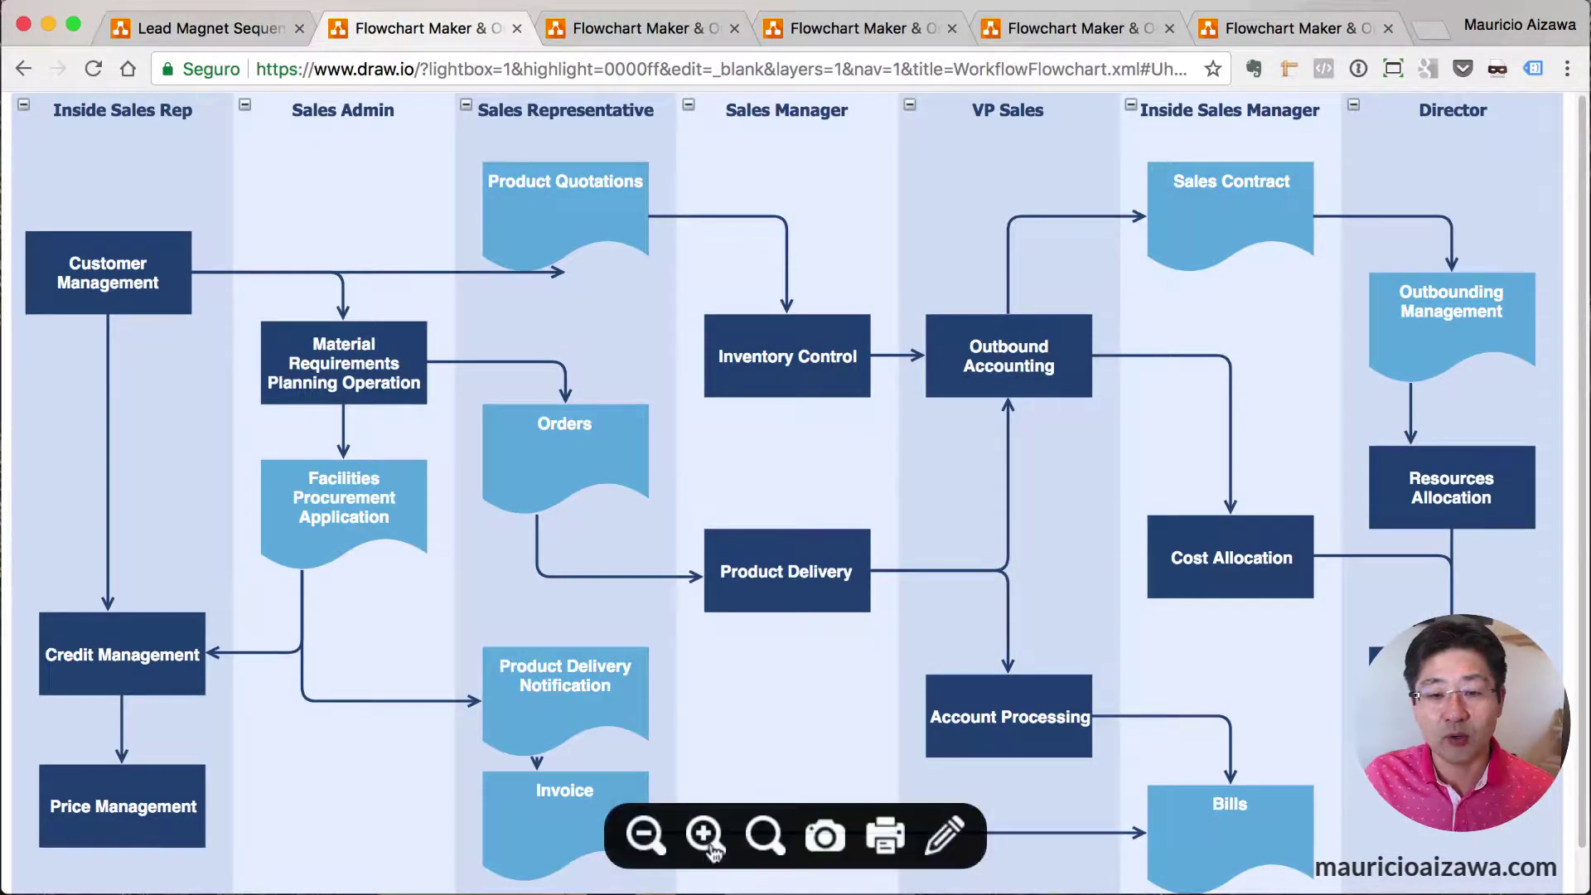
click(643, 837)
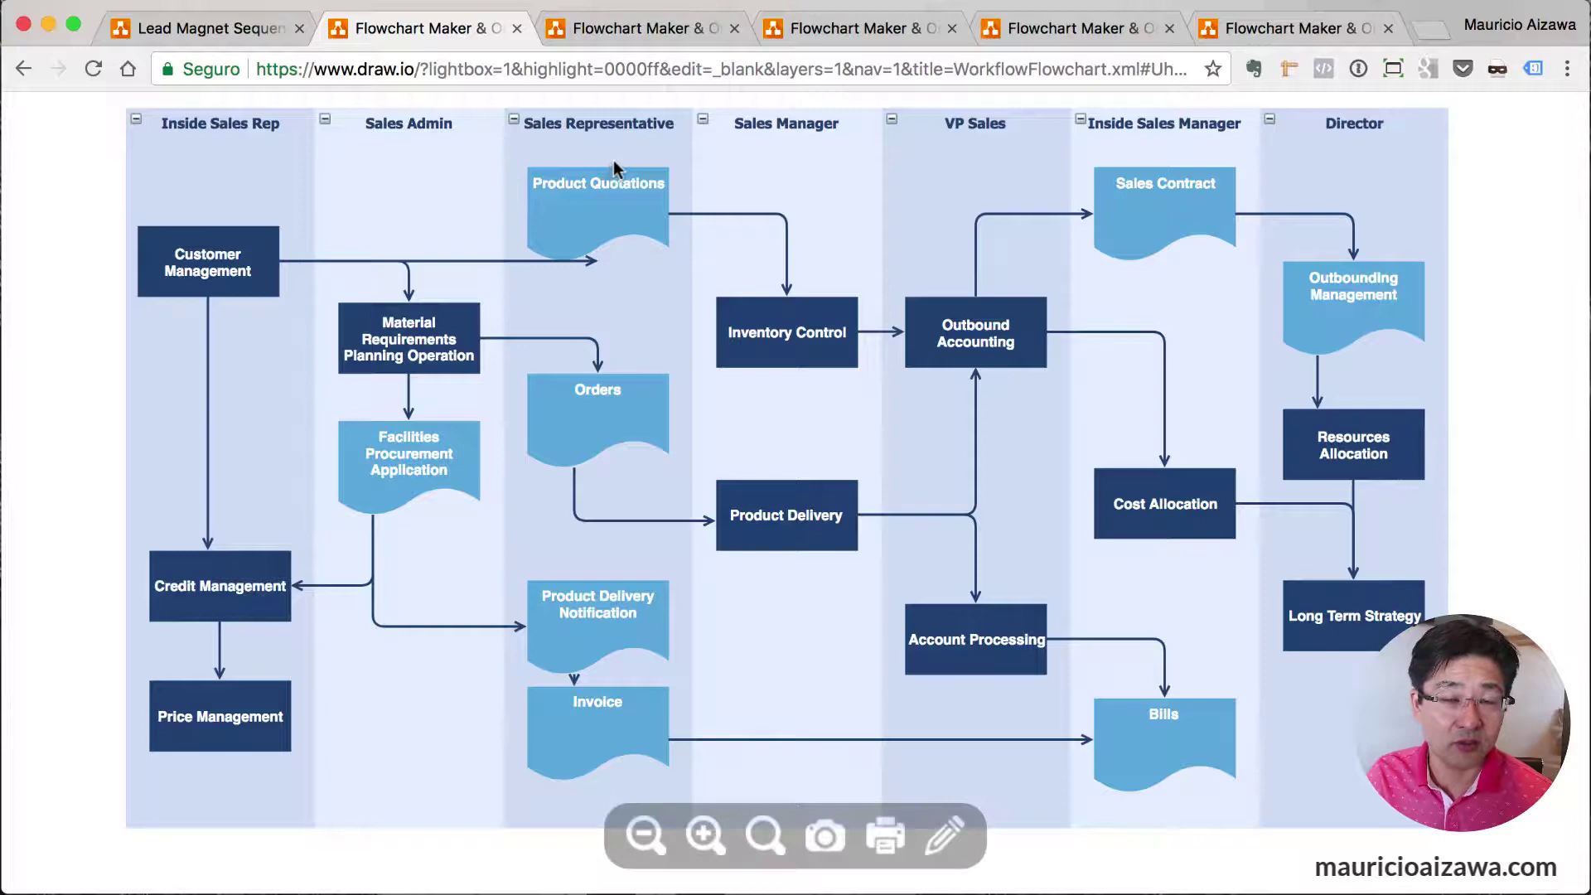
click(630, 29)
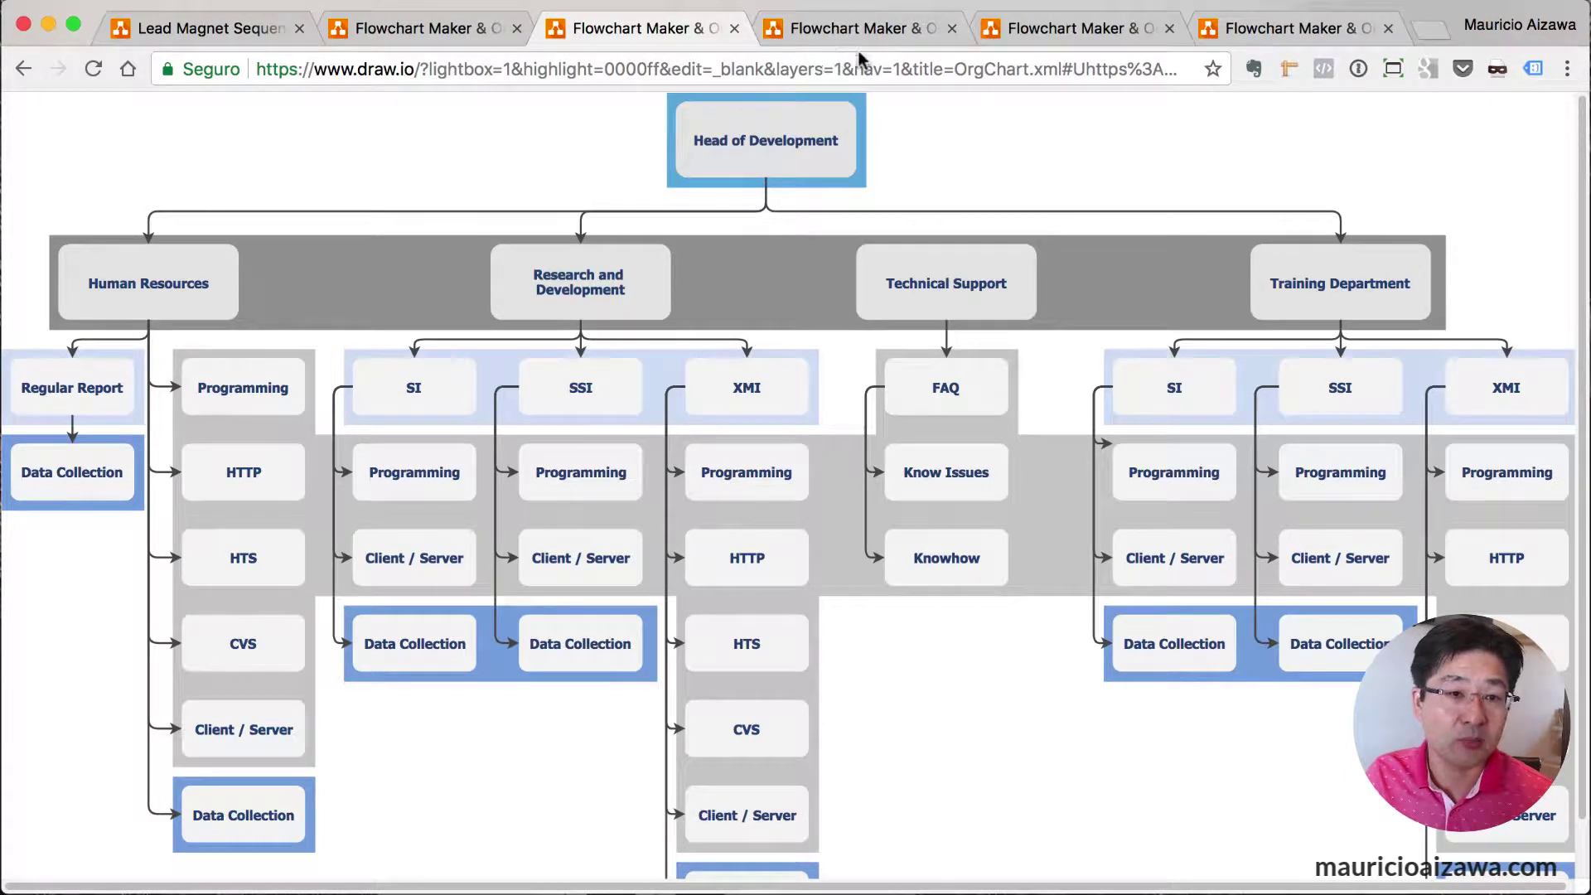
click(872, 32)
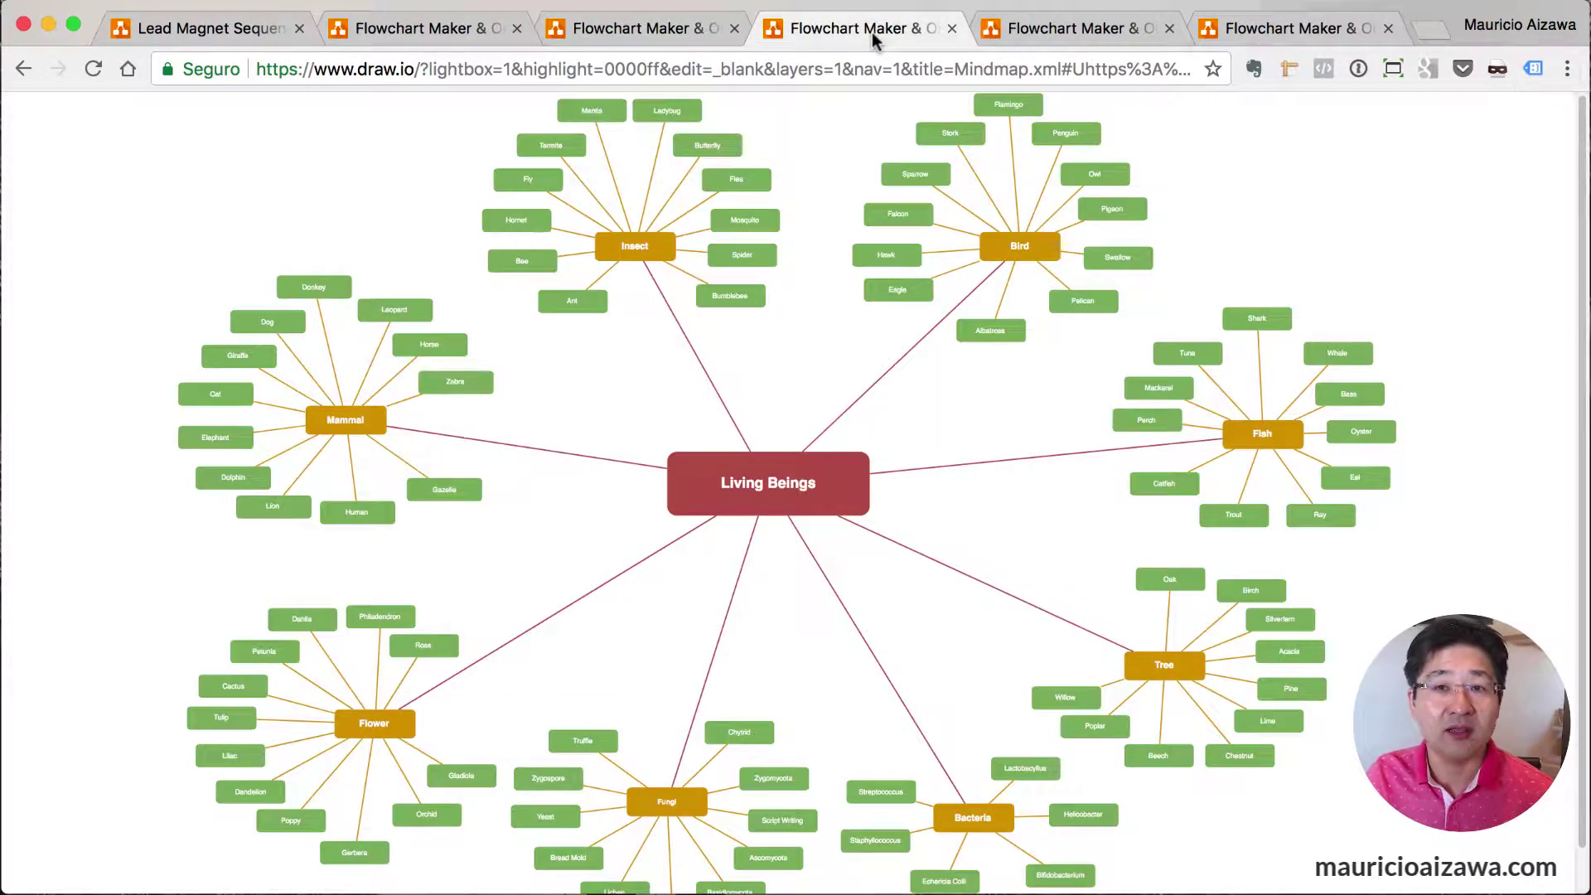
click(1057, 33)
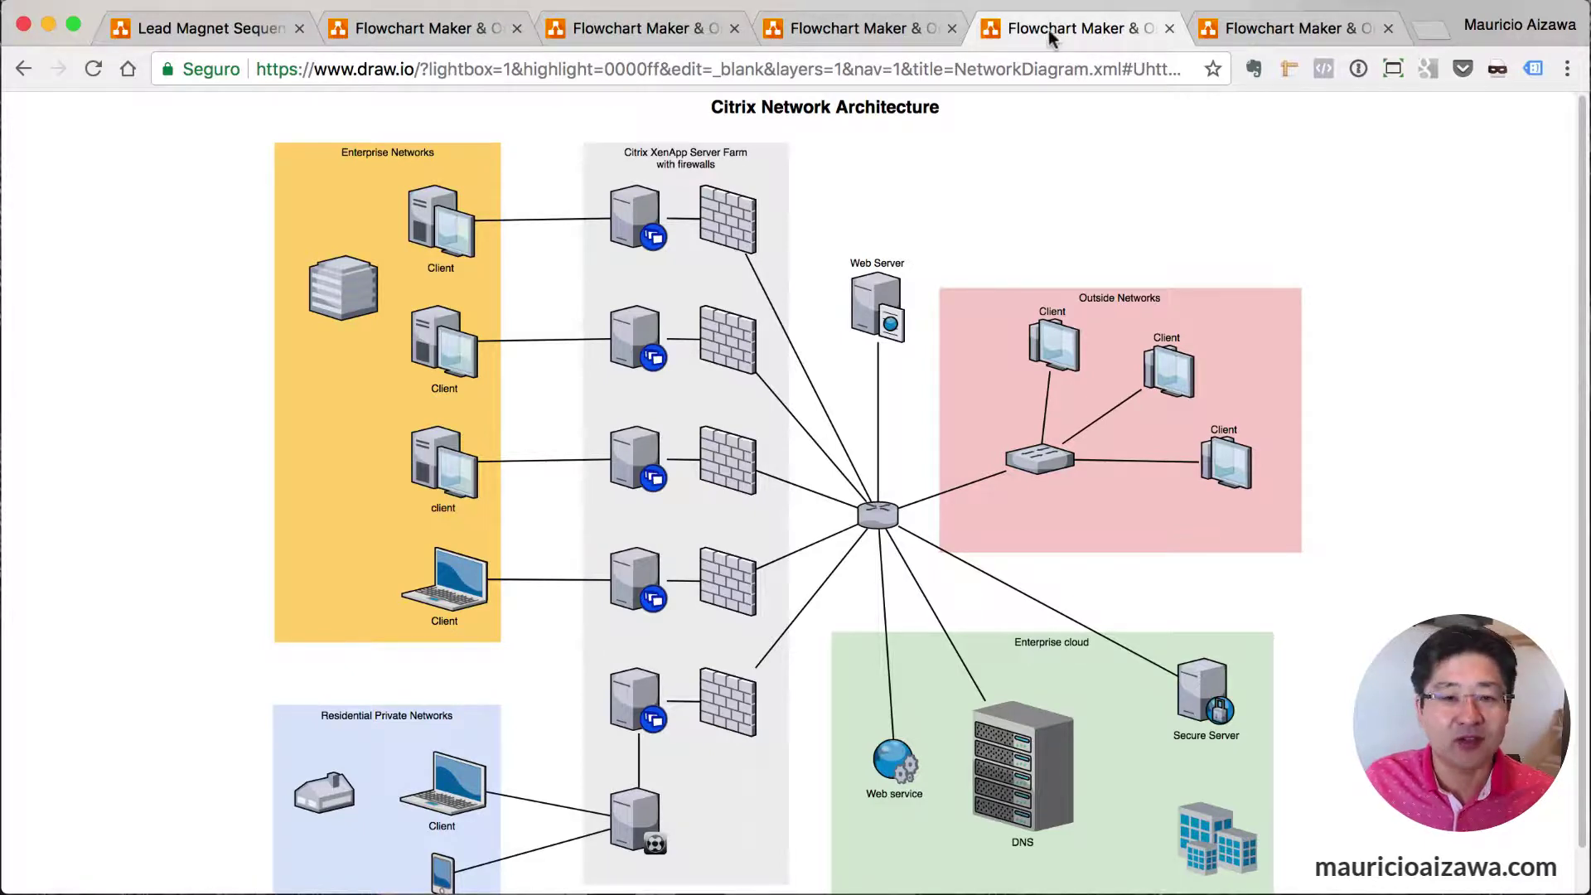
View the mobile mock-up example, then return to the org chart example.
click(1295, 32)
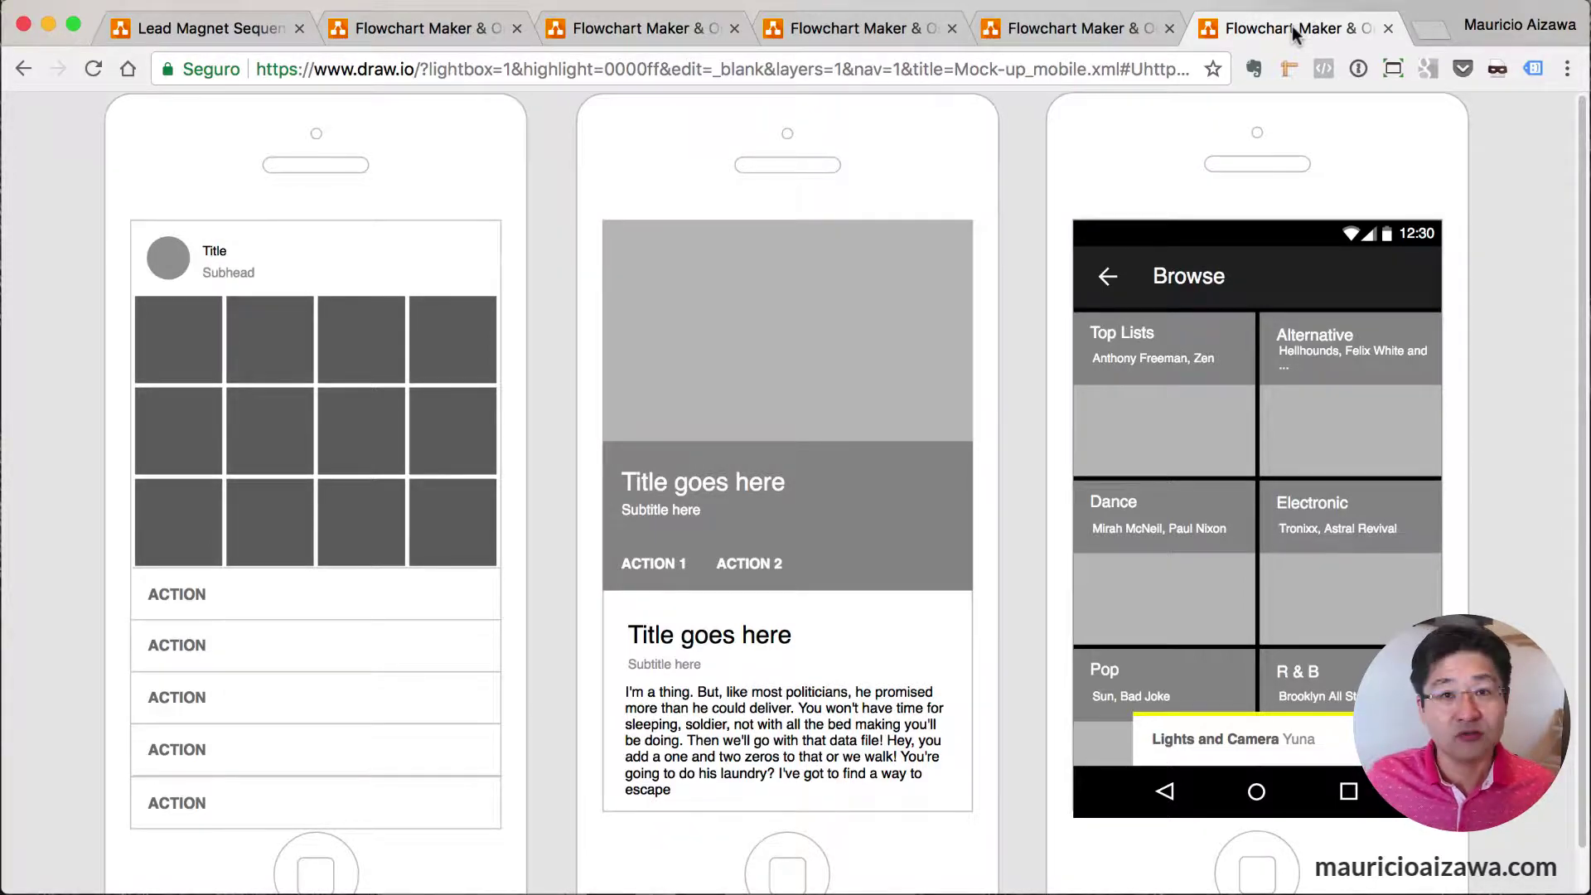
click(649, 31)
mouse_move(654, 123)
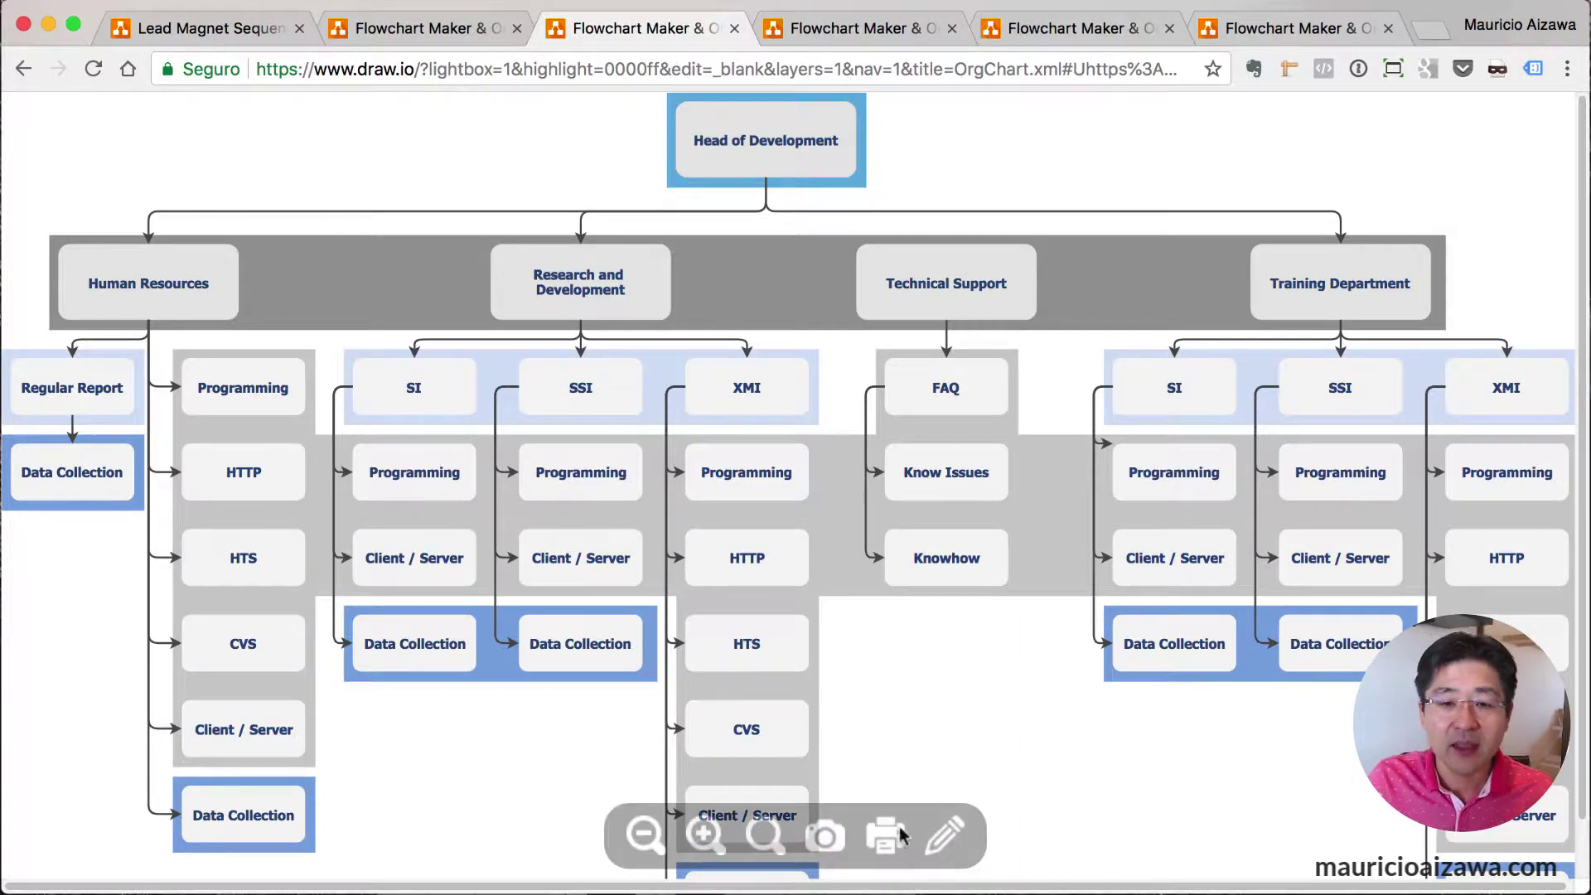
Open the org chart example as an editable Untitled Diagram with Head of Development visible.
click(945, 836)
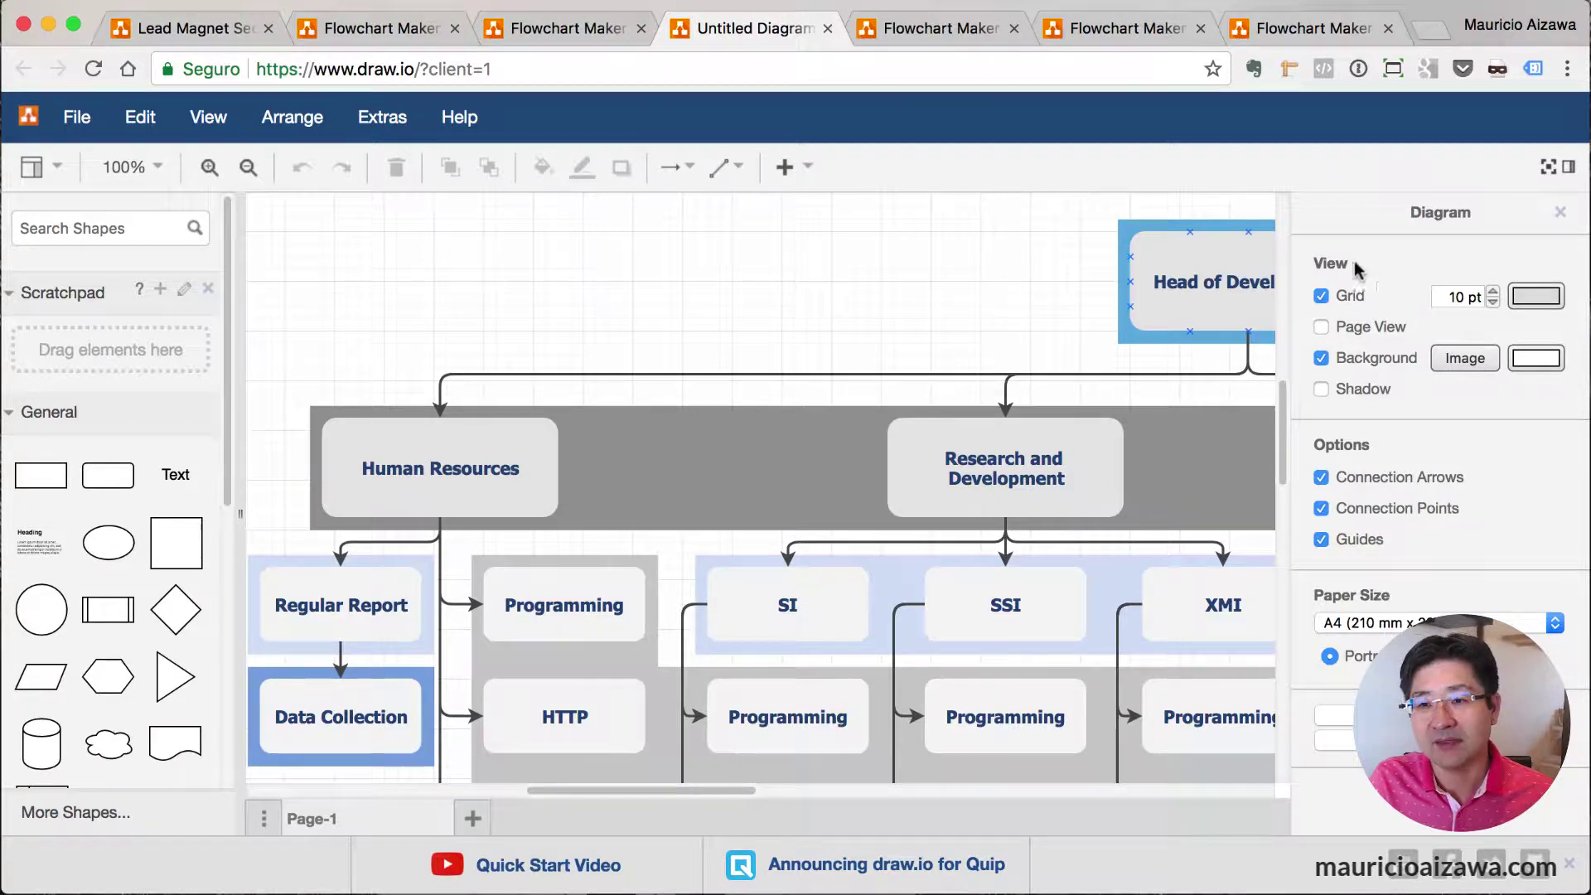
scroll(794, 271, right, 5)
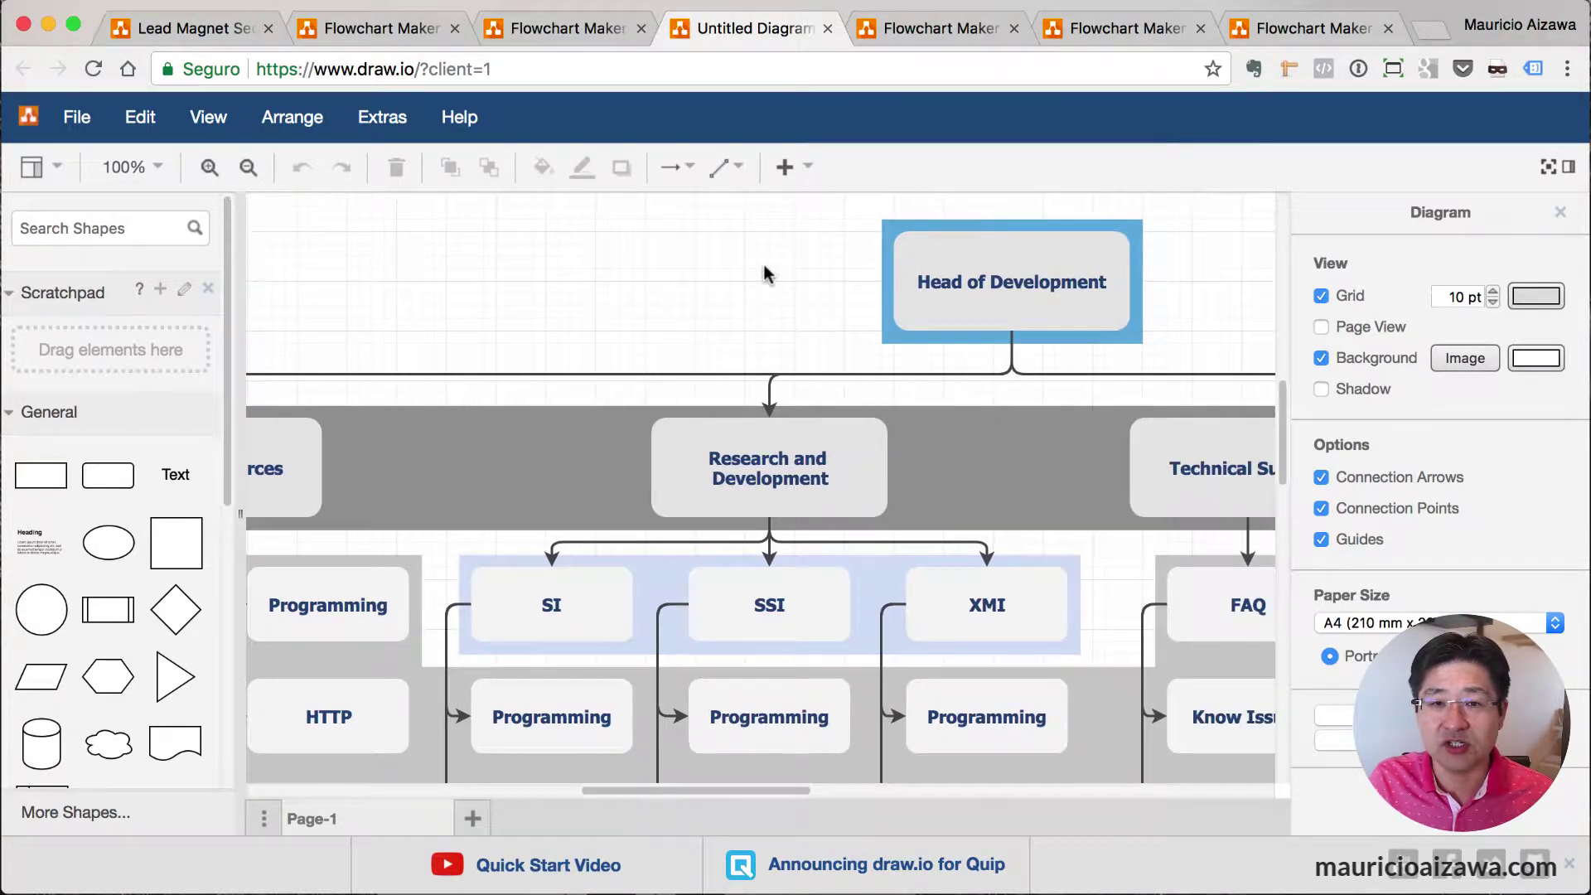
Add 'Department' on a second line under 'Head of Development' in the top box.
click(248, 167)
click(248, 166)
scroll(705, 390, right, 5)
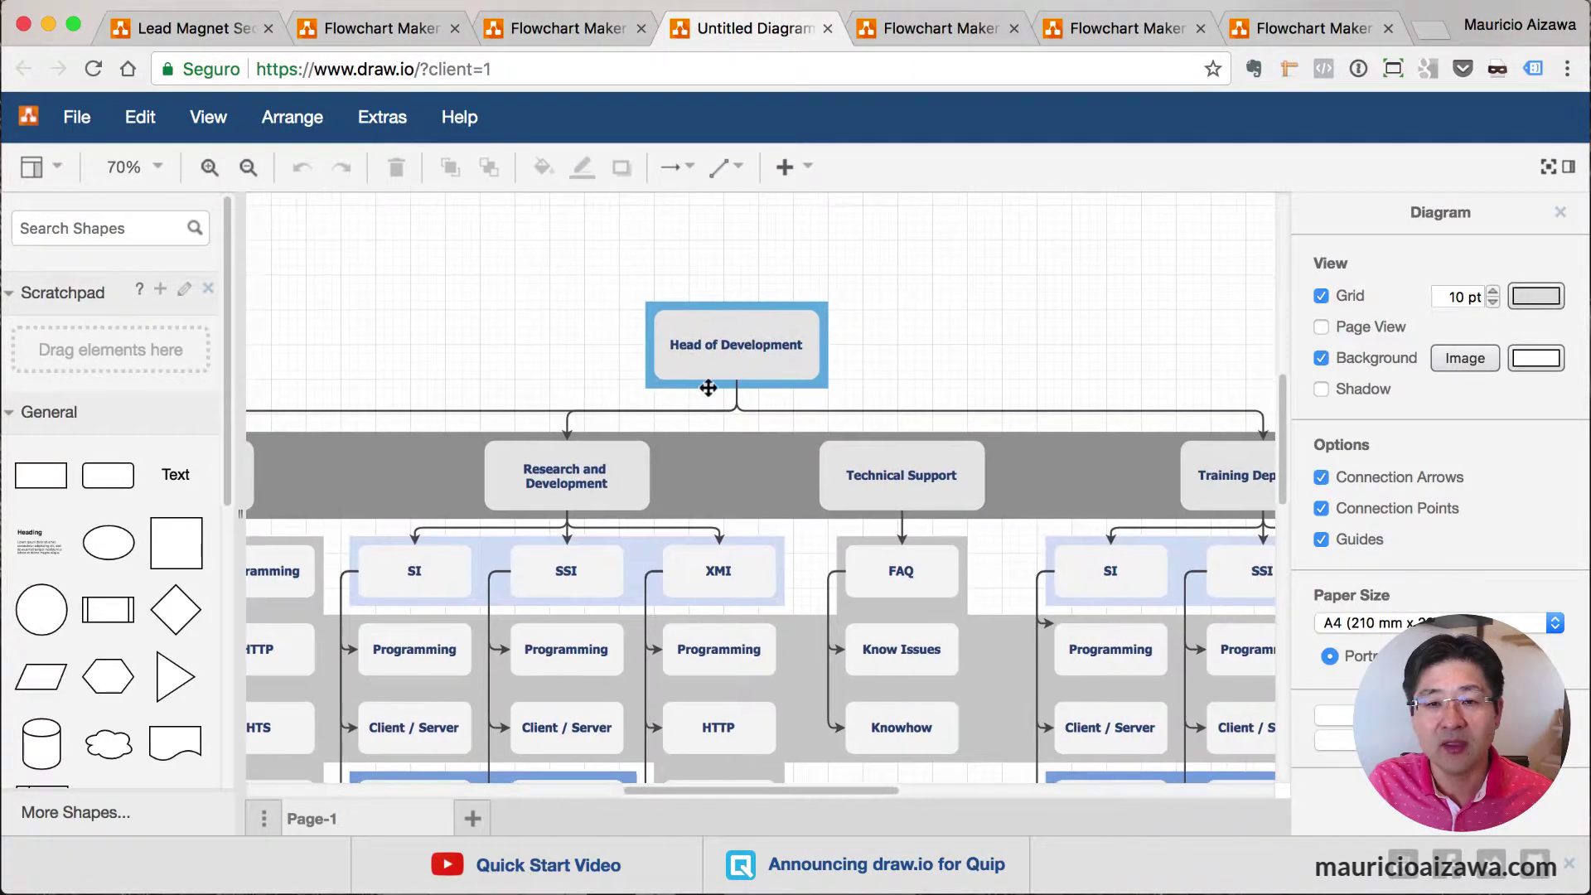
double_click(734, 348)
key(Right)
key(Return)
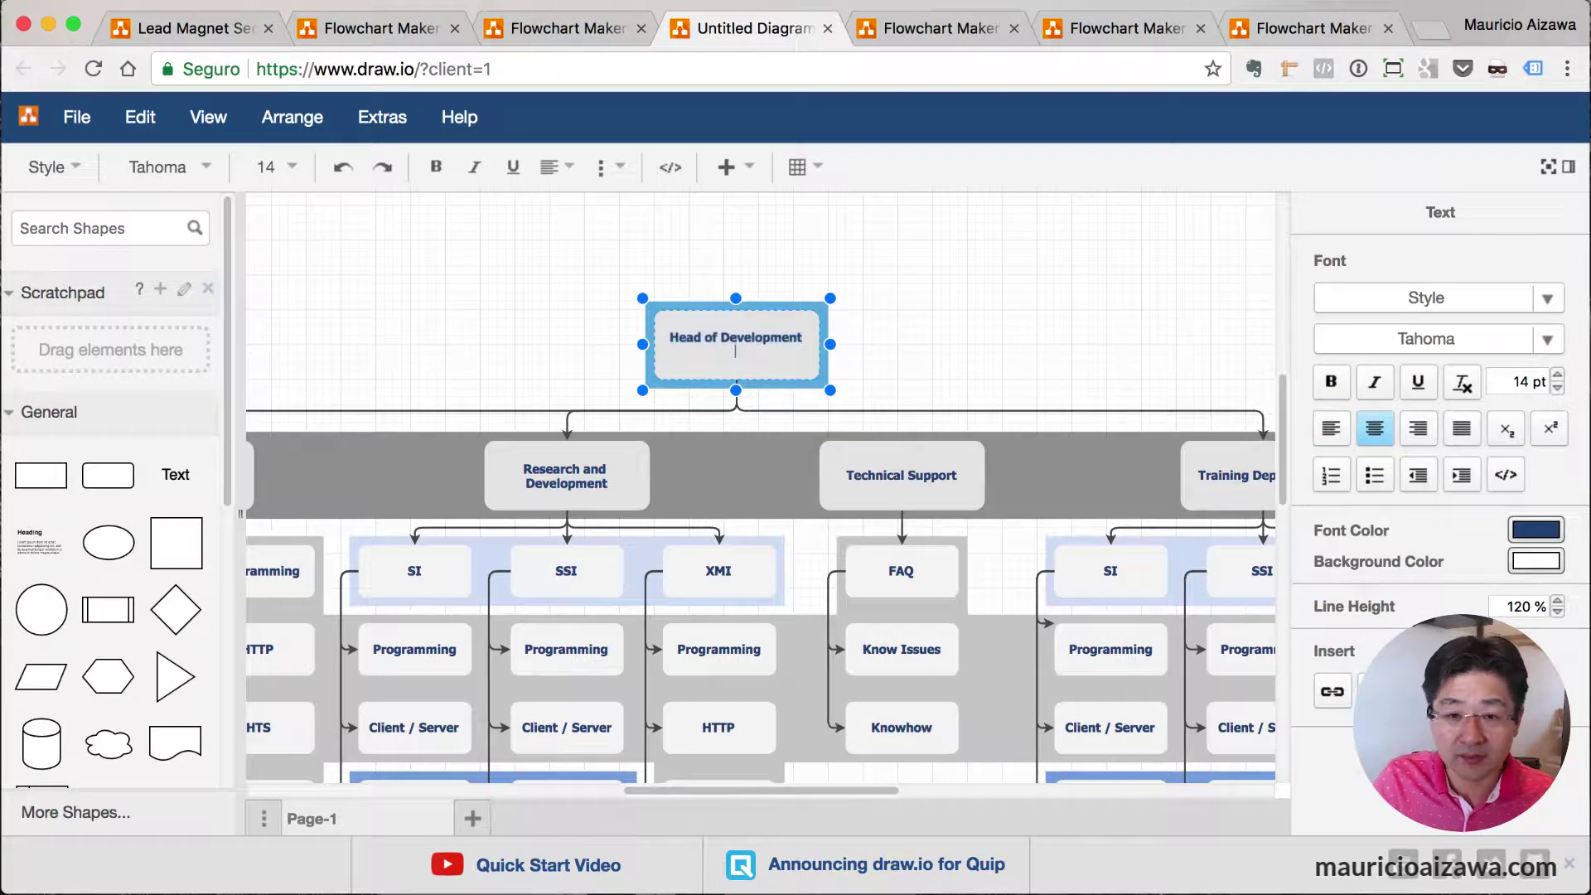
text(Dept)
key(BackSpace)
key(BackSpace)
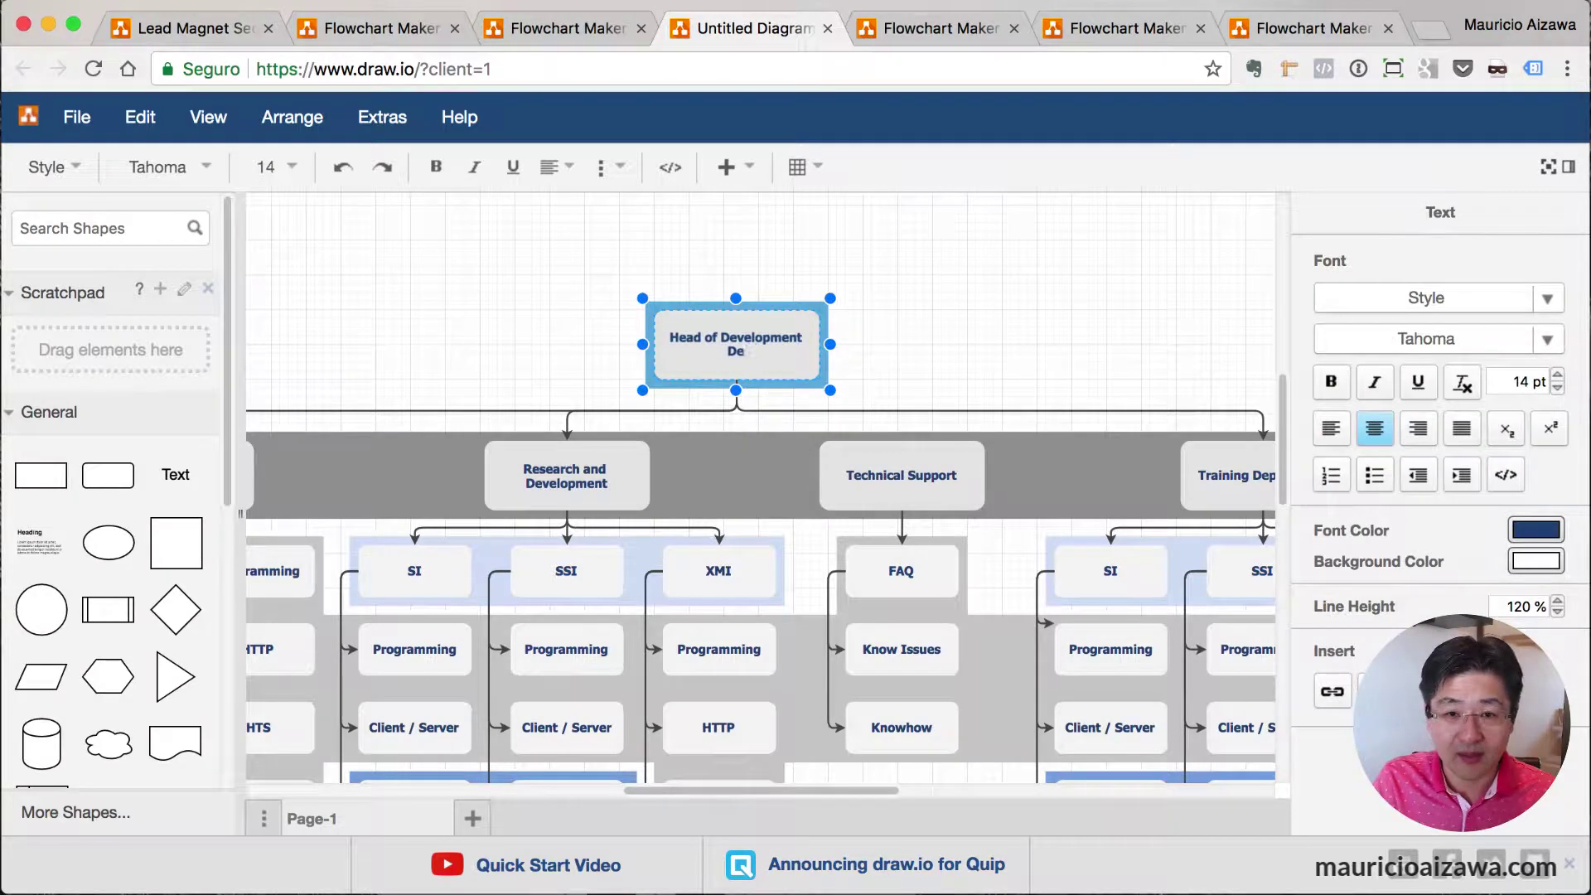
text(partment)
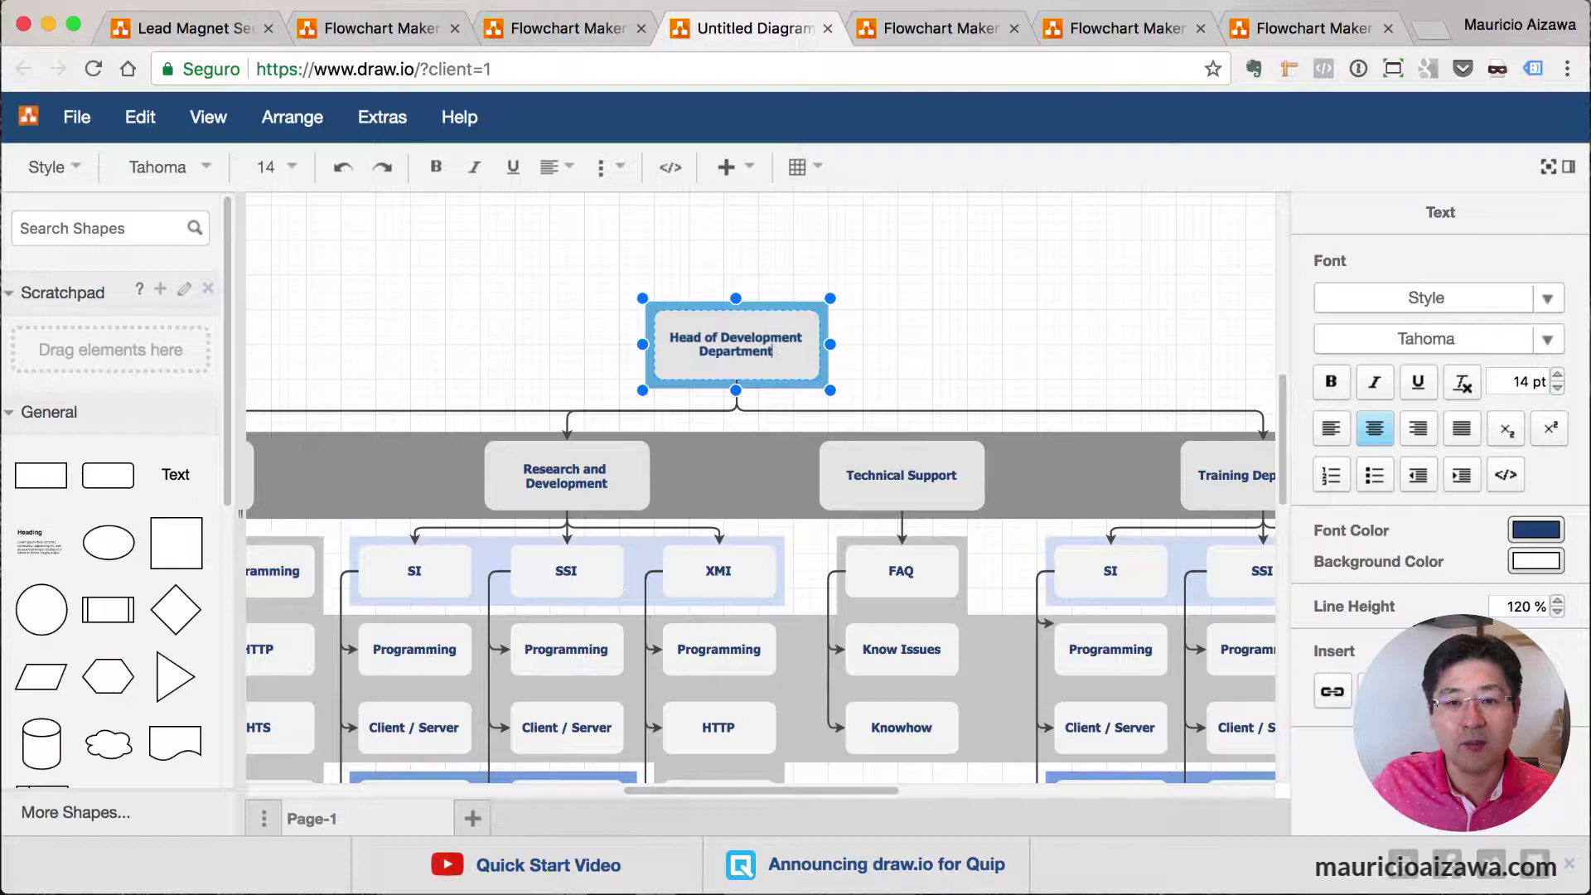
click(1140, 320)
click(753, 347)
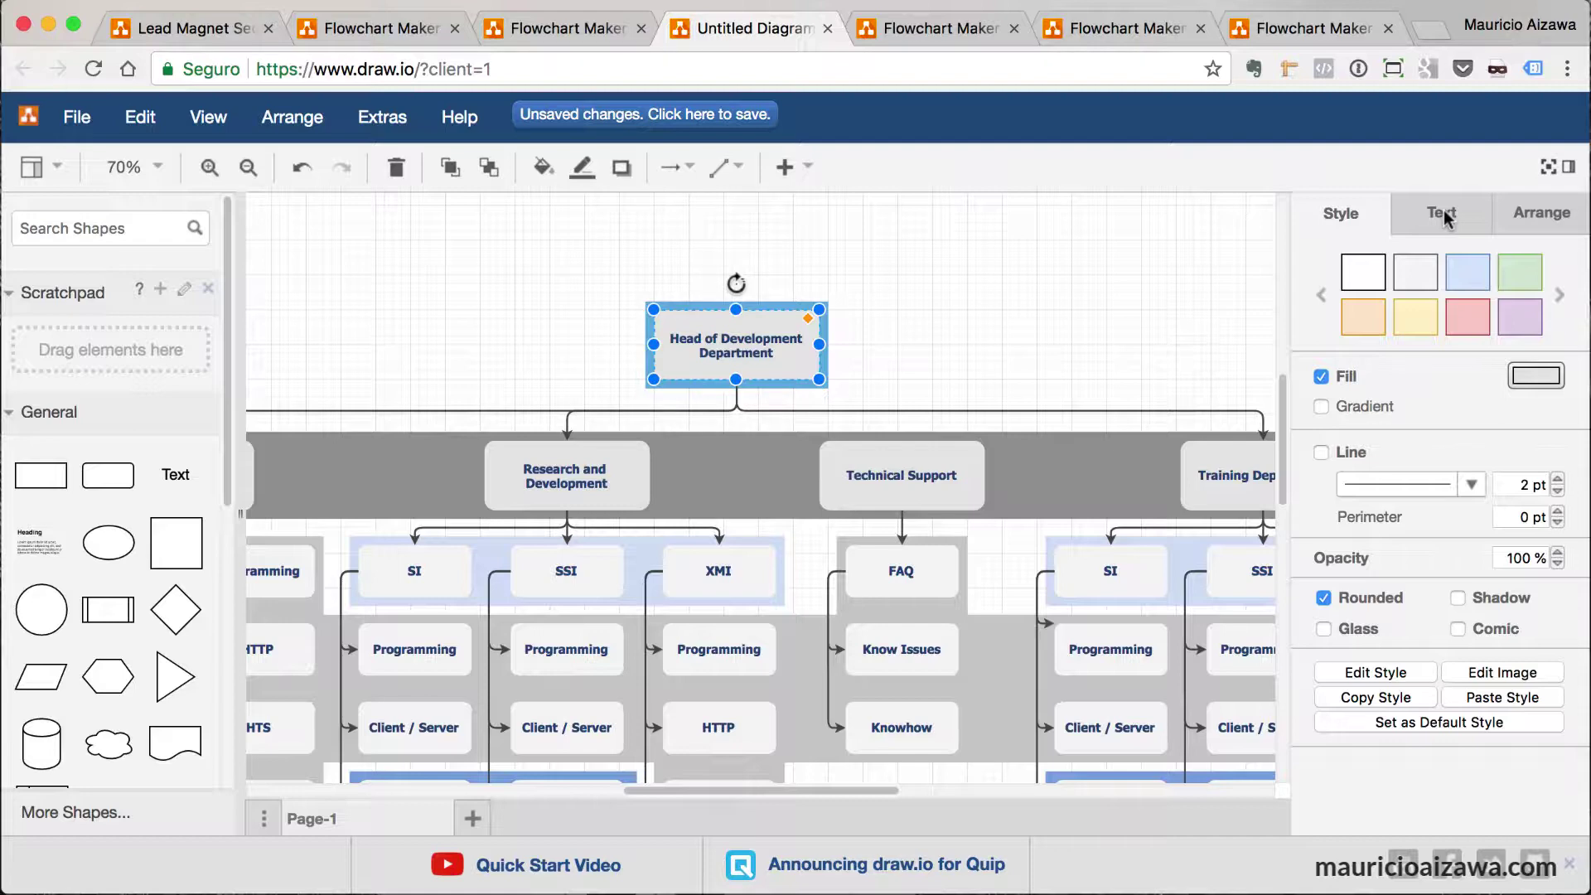
Fill the Head of Development Department box pale yellow with a gold outline.
click(1419, 323)
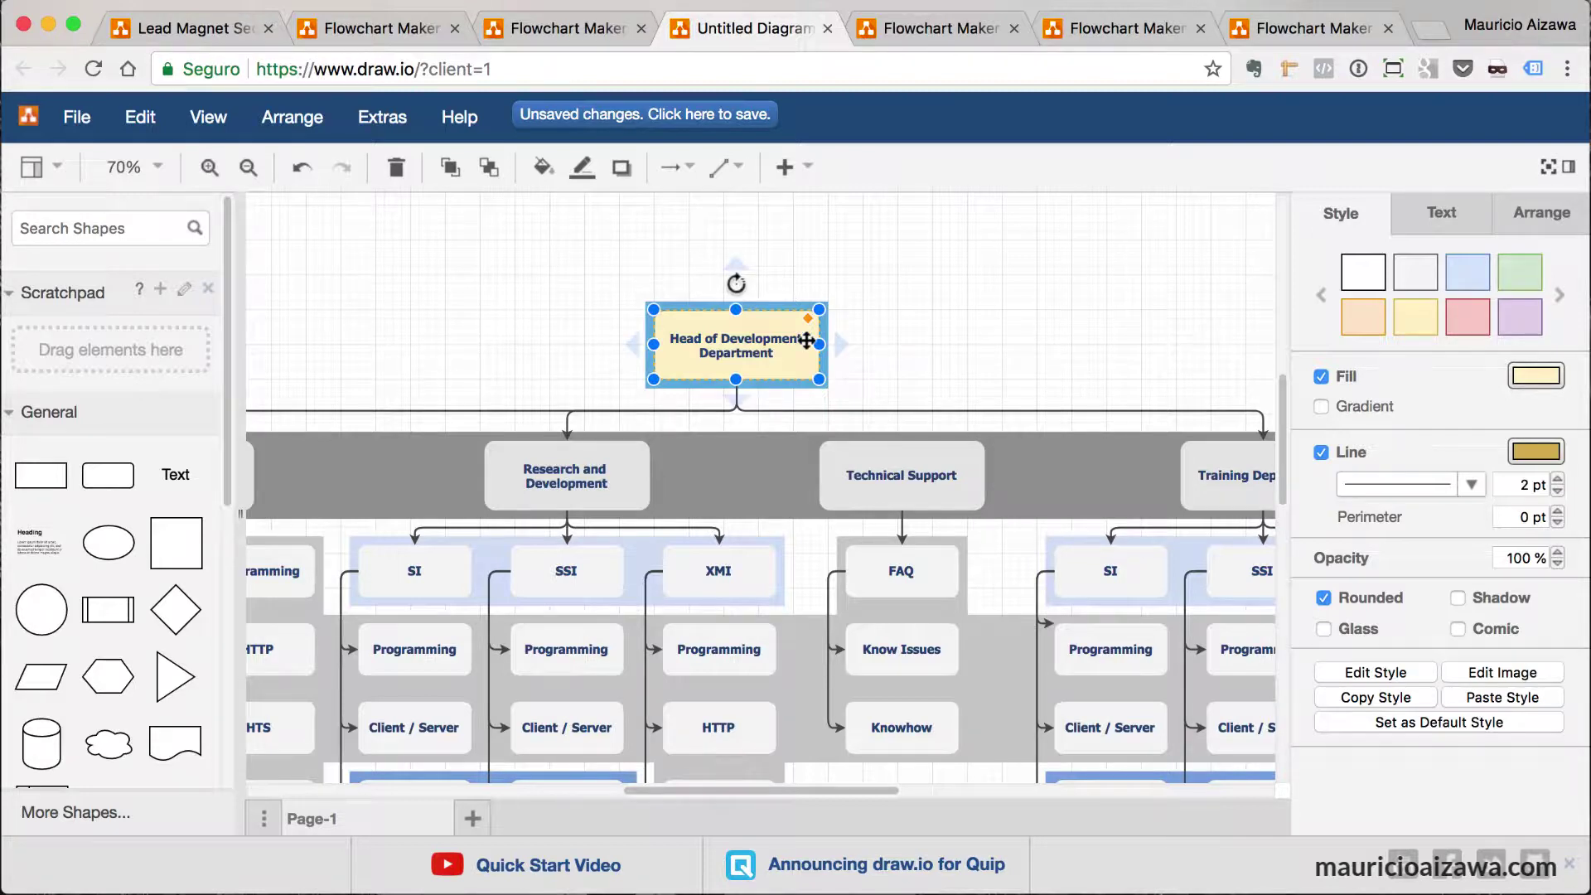
click(1447, 214)
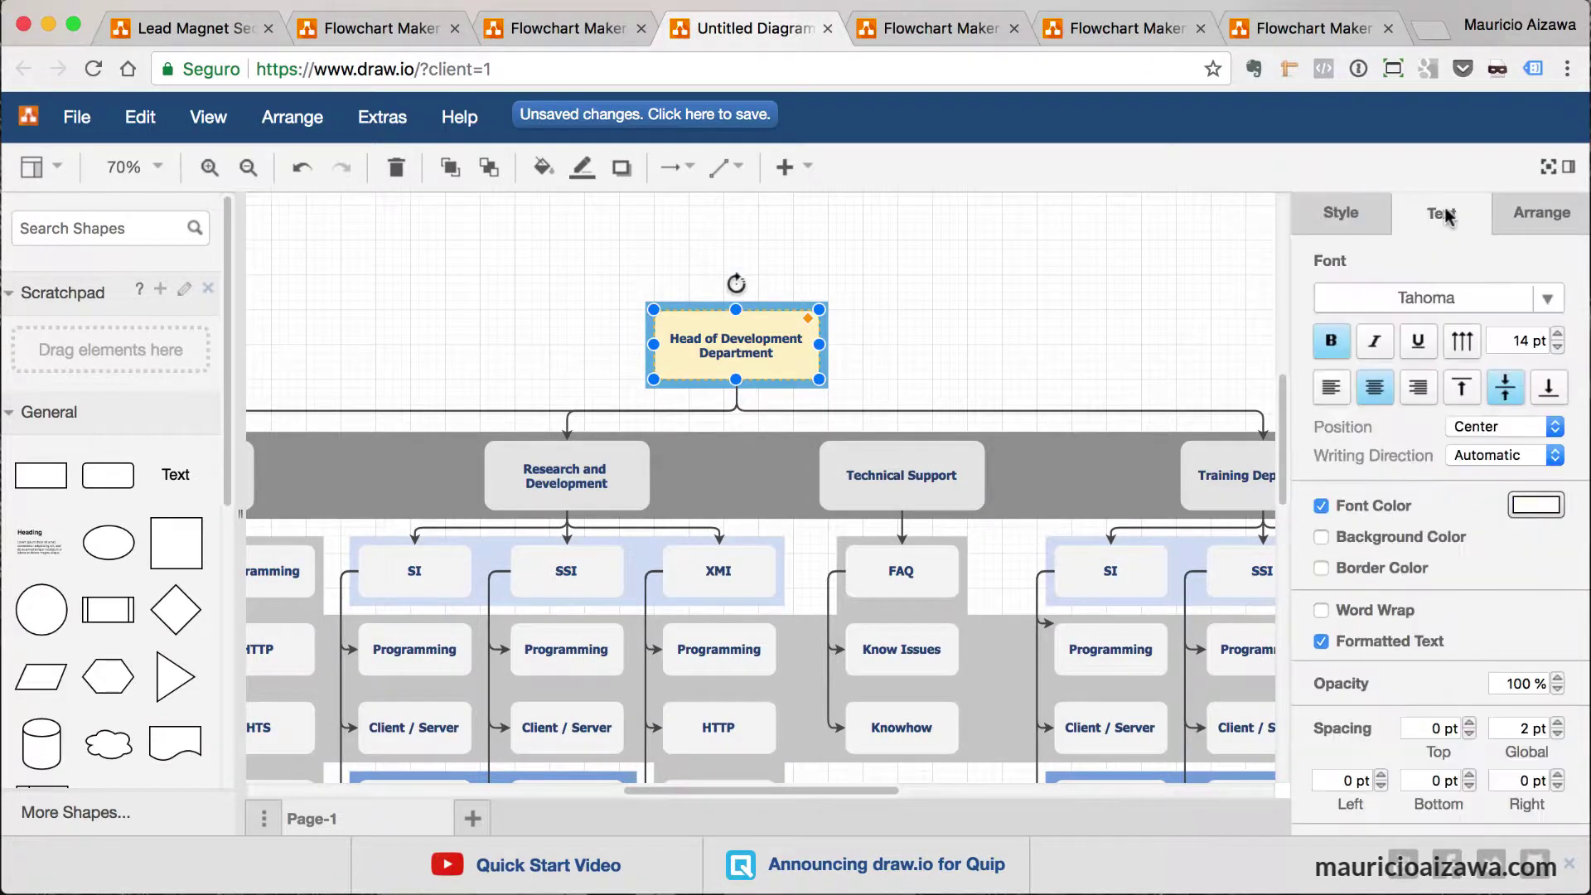
Make the box label blue (3D4AFF) and italic, with word wrap turned on.
click(1528, 514)
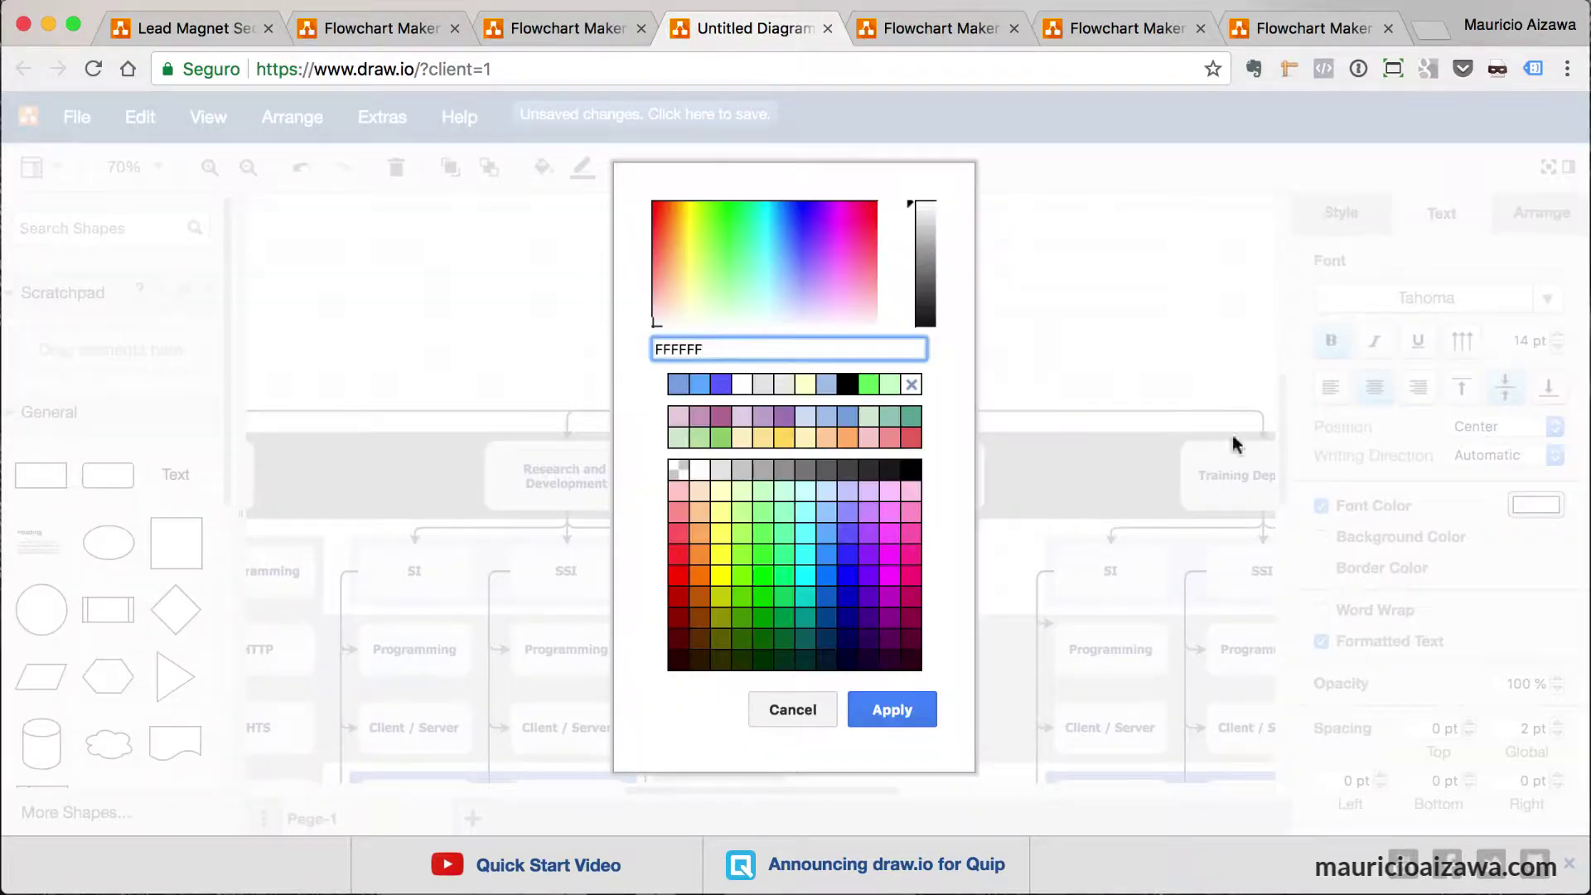
click(811, 227)
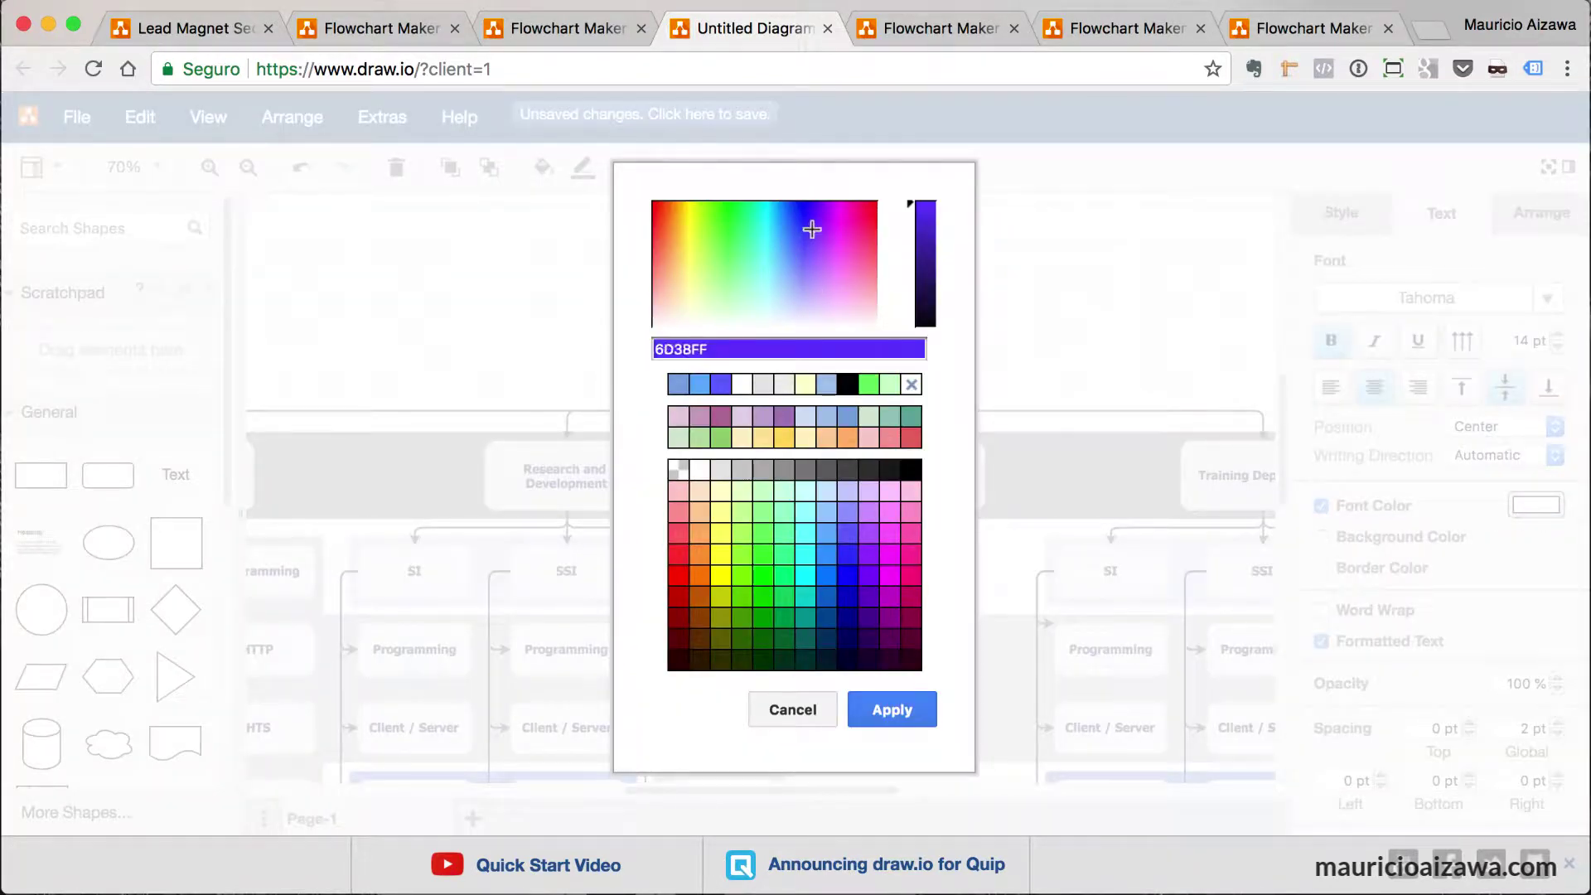
click(888, 715)
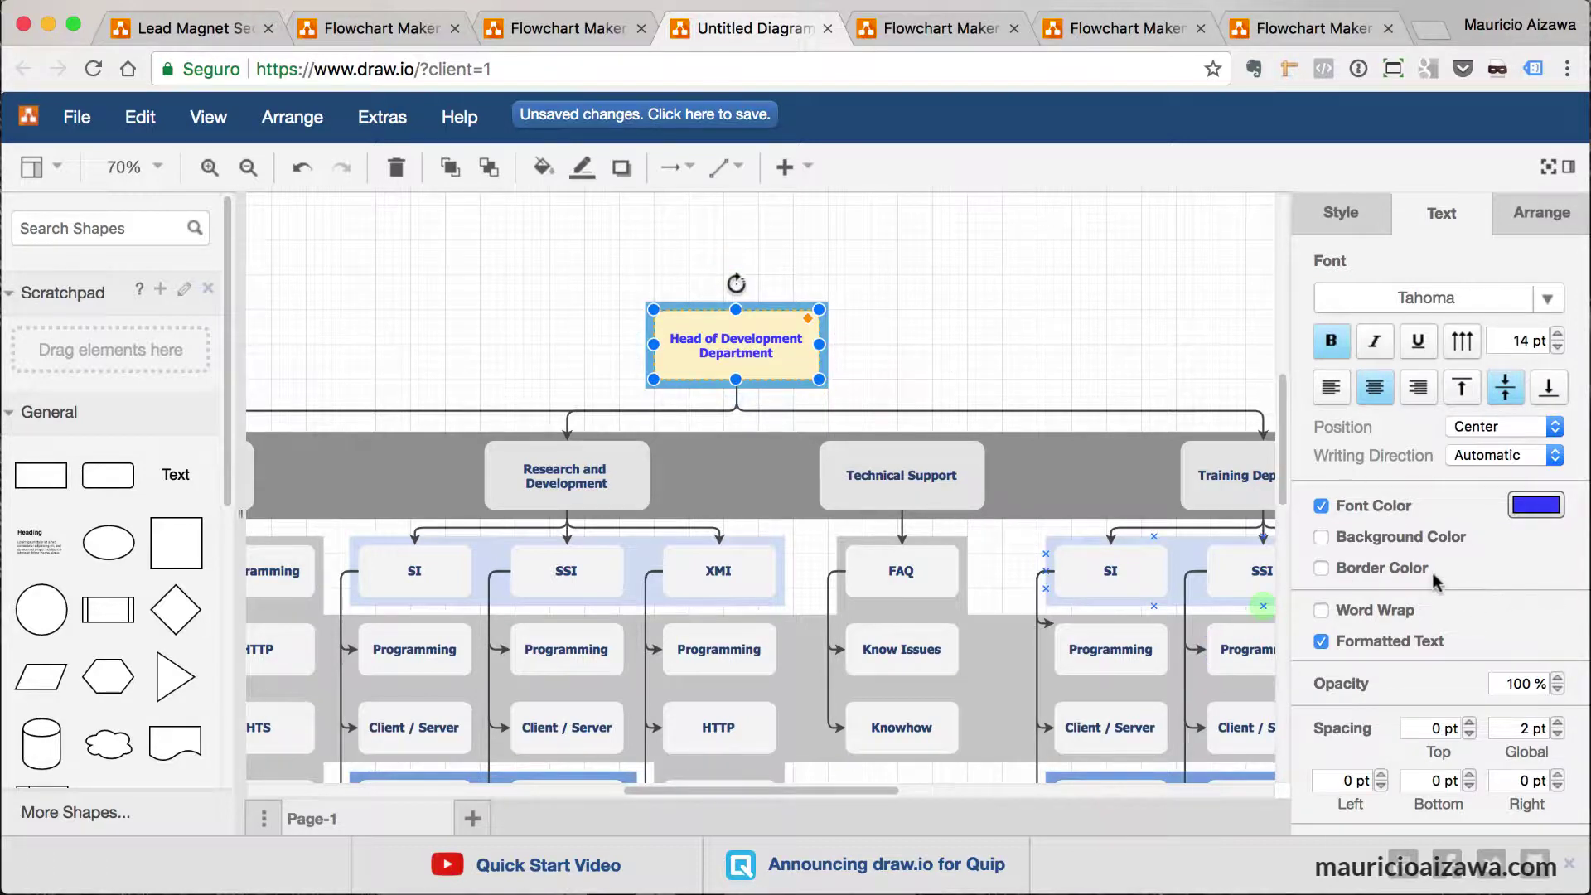
click(1363, 605)
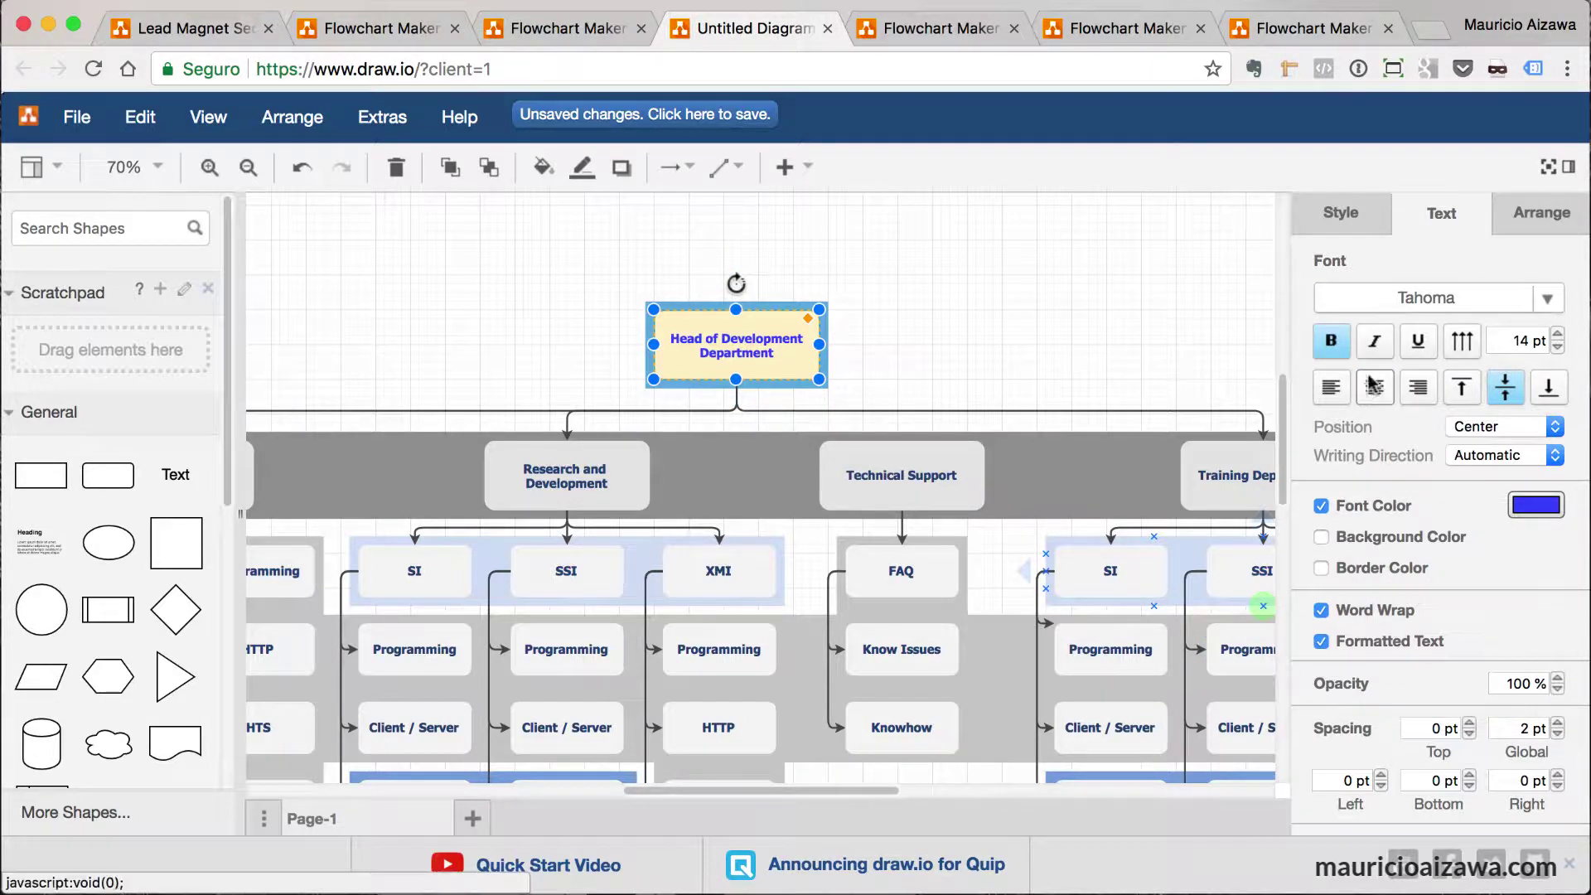
click(1375, 342)
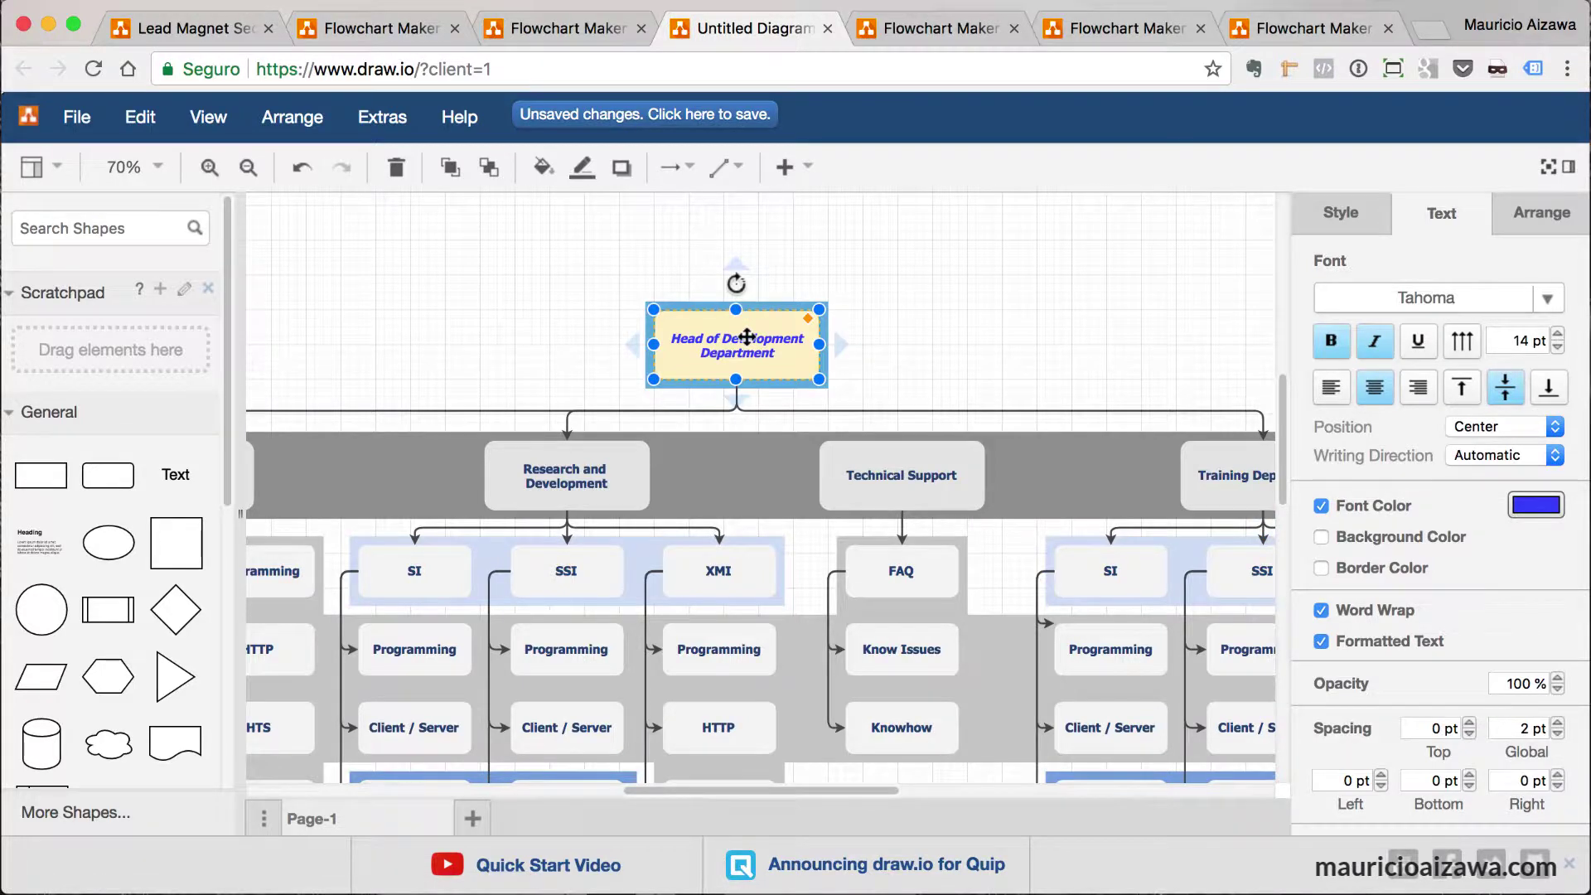
Place the Head of Development box on the blue rectangle at position 80, -40.
scroll(1094, 325, down, 1)
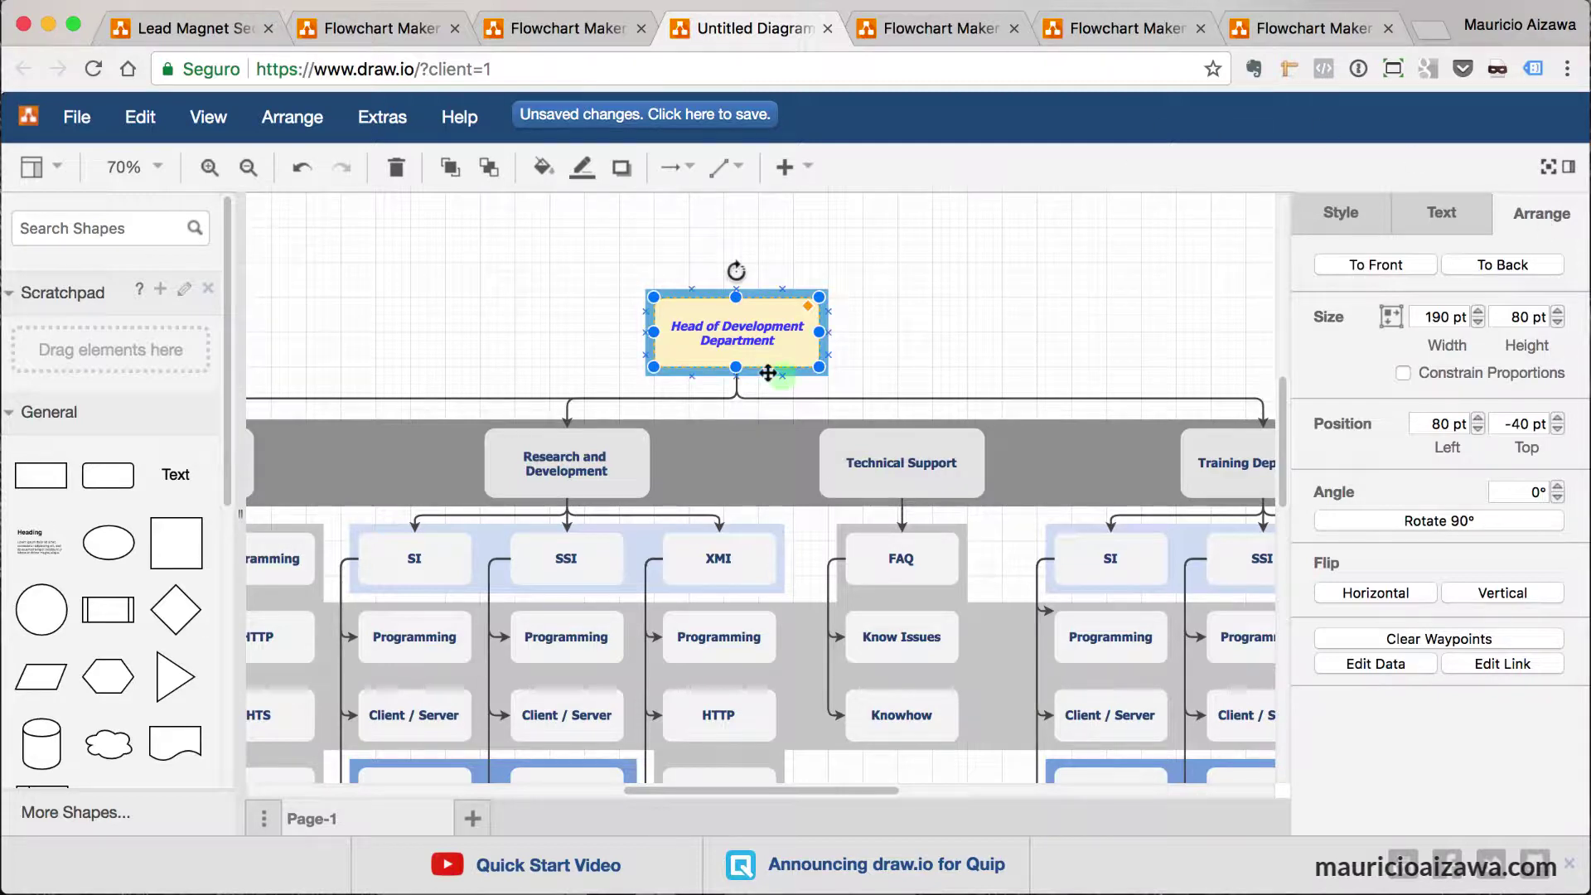
drag(924, 474, 923, 420)
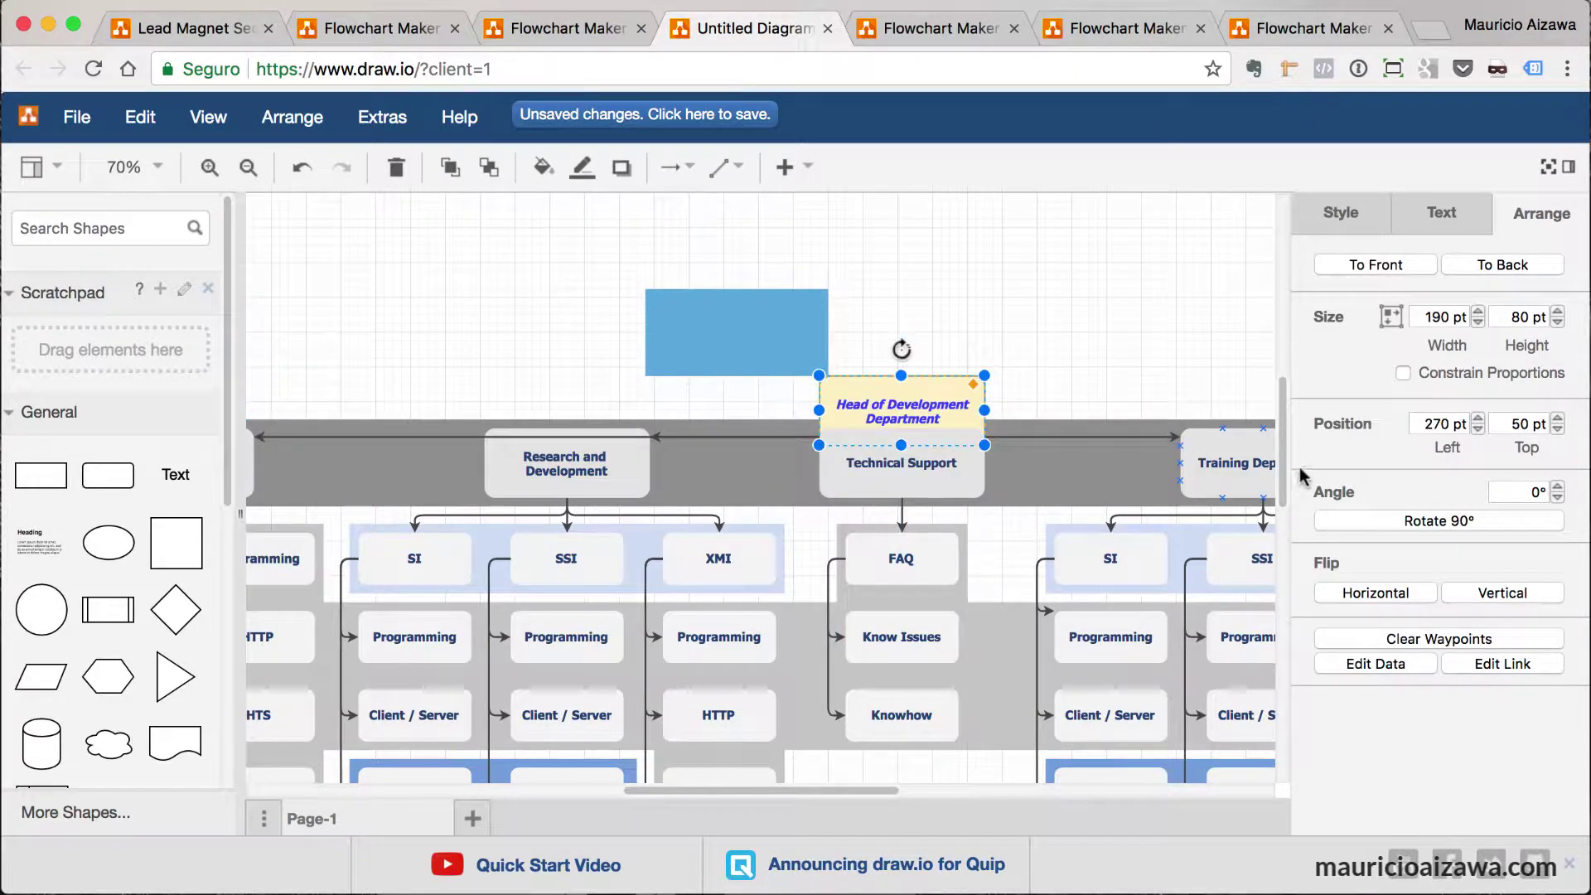
click(1502, 265)
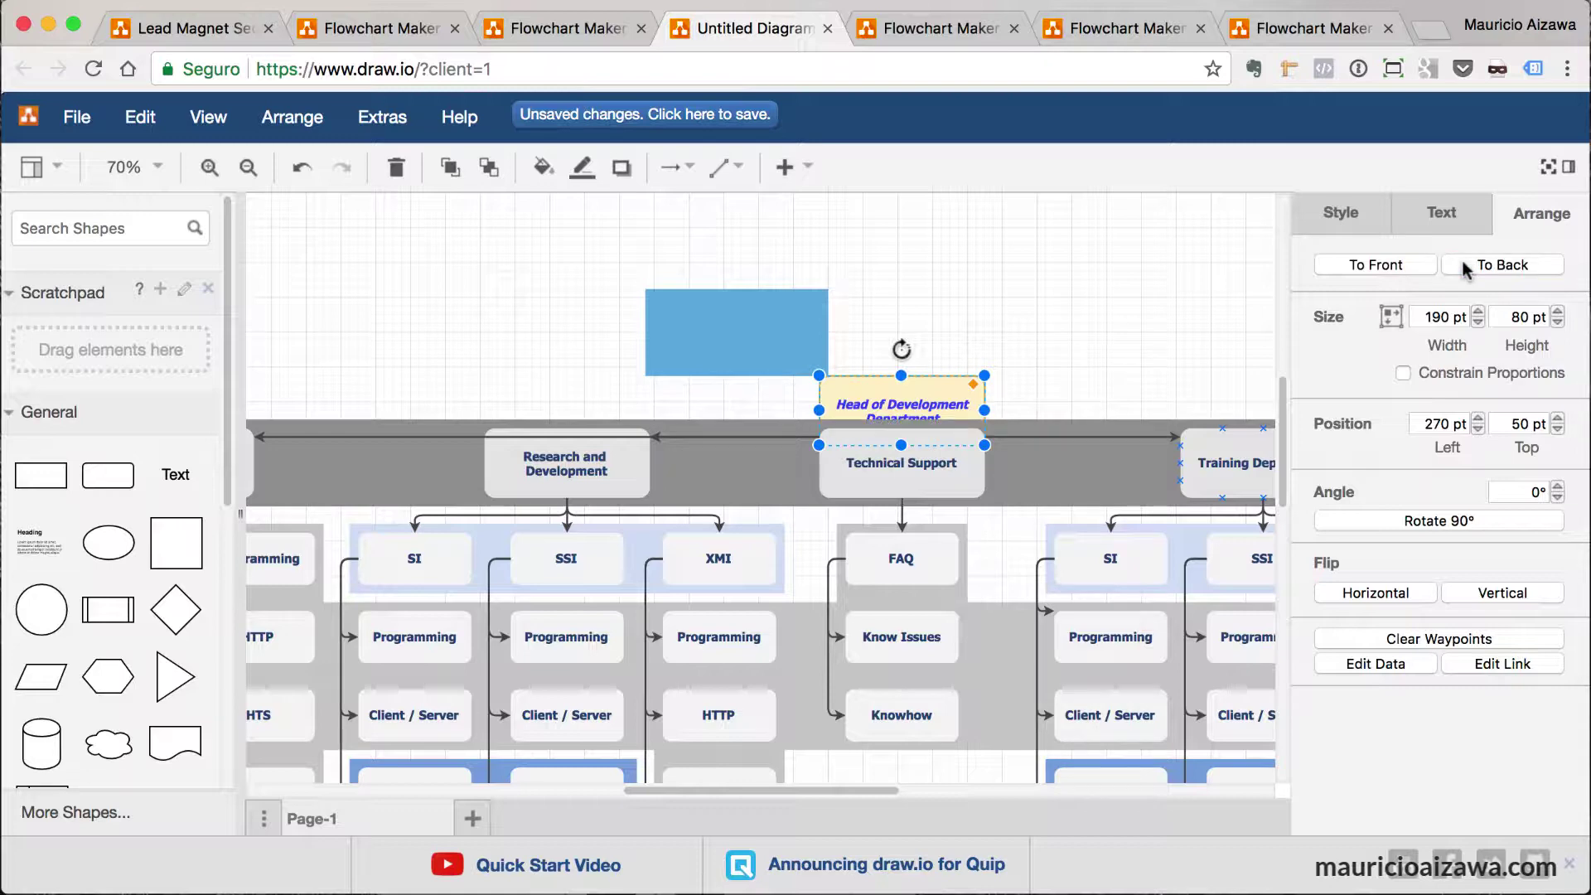
click(1377, 265)
drag(930, 404, 768, 324)
click(1080, 331)
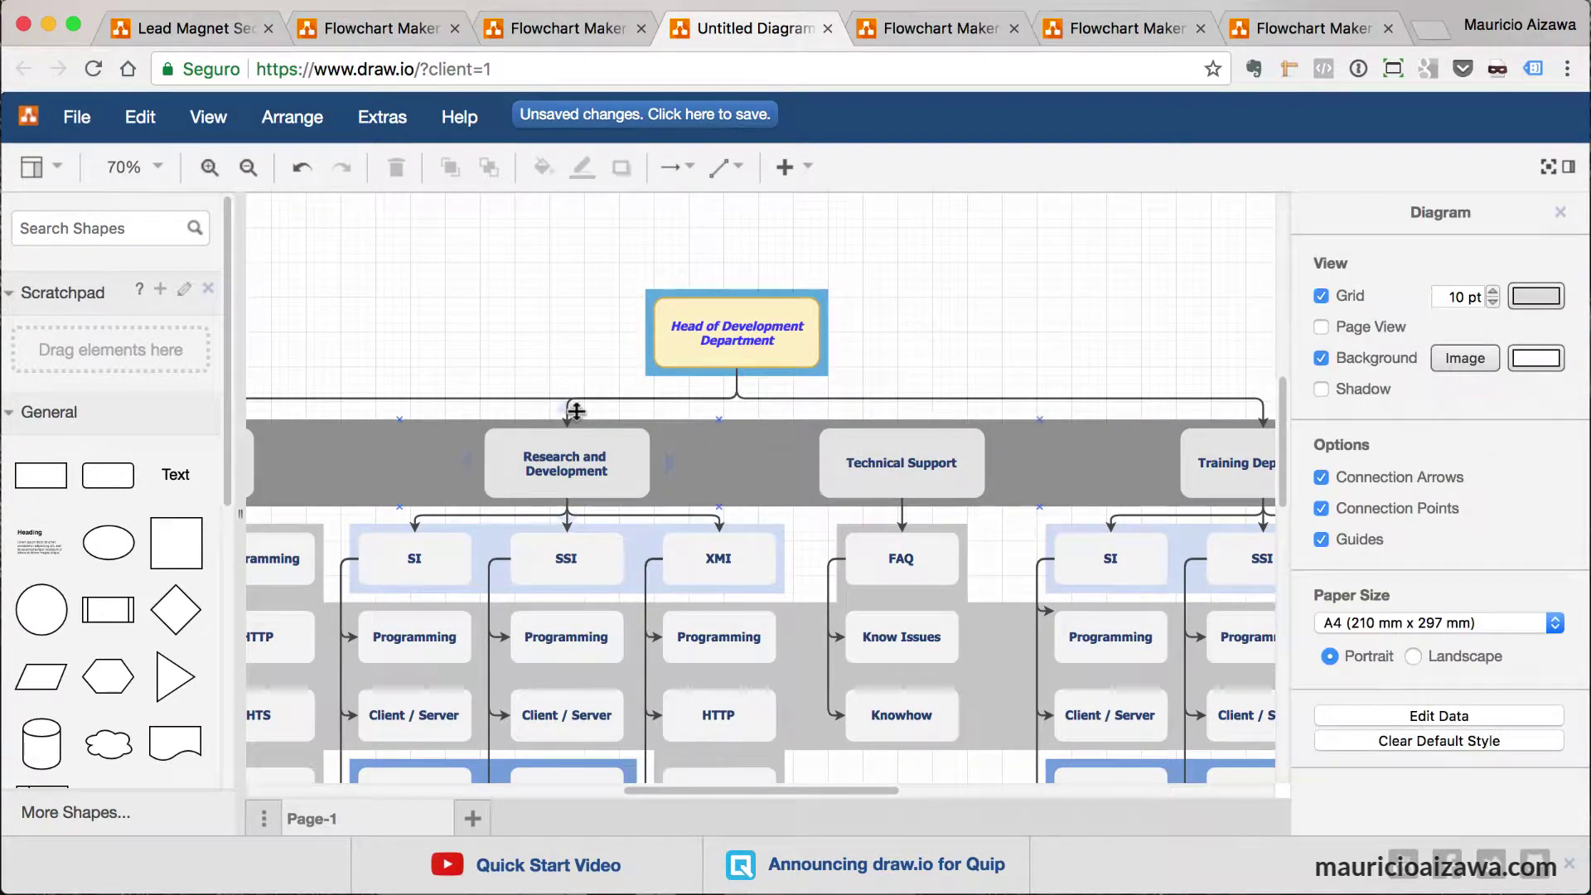
Move Research and Development back into the department row.
mouse_move(564, 455)
mouse_move(564, 454)
mouse_down()
mouse_move(430, 297)
mouse_move(570, 465)
mouse_up()
click(1031, 353)
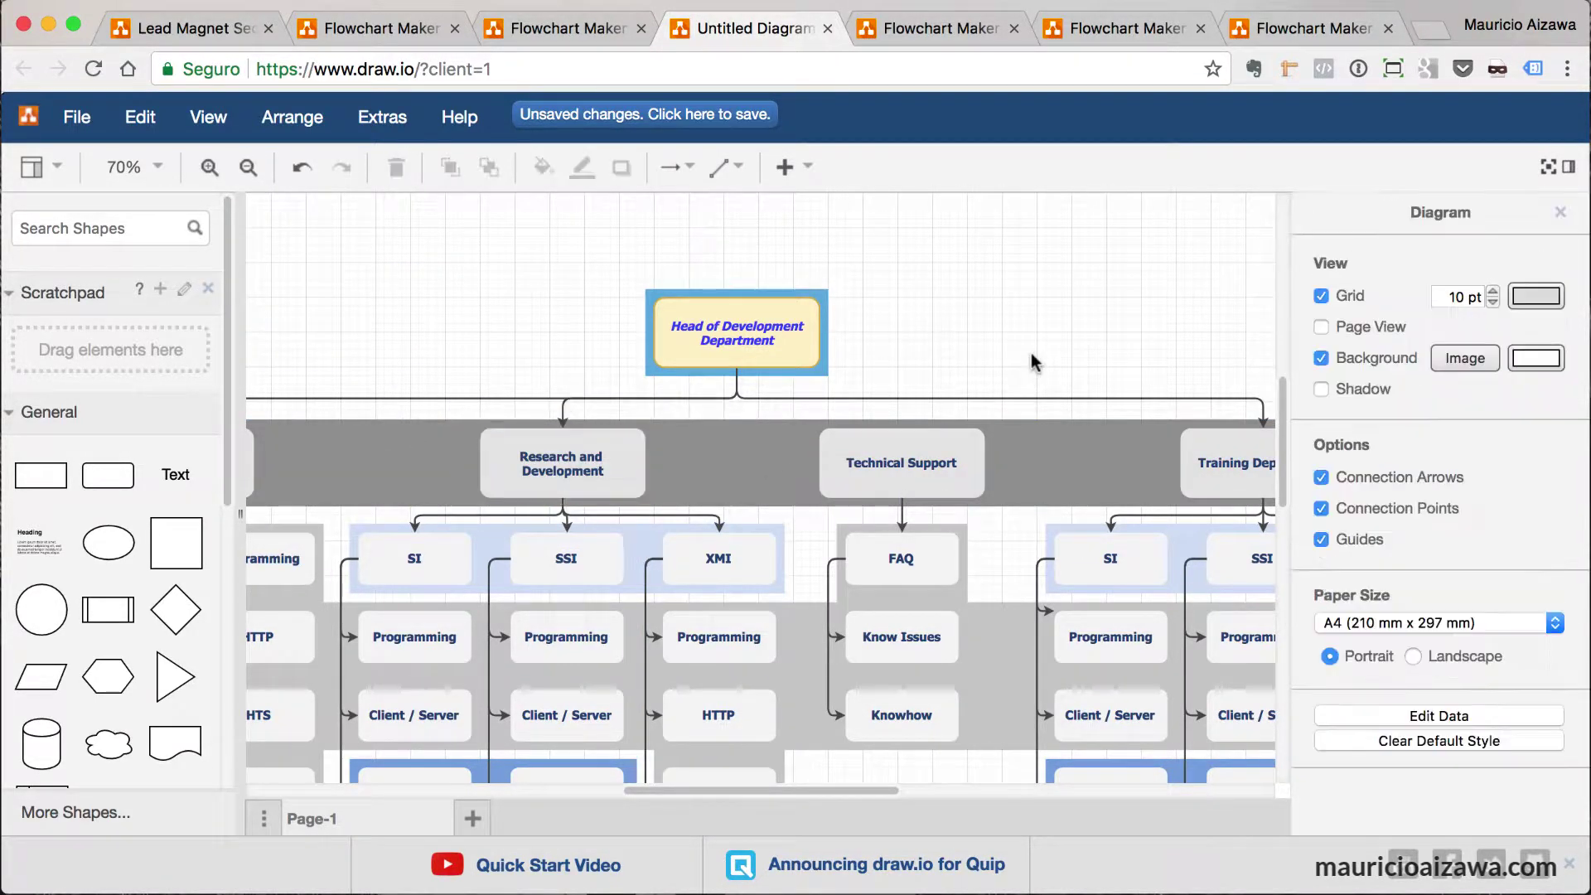
scroll(833, 289, down, 1)
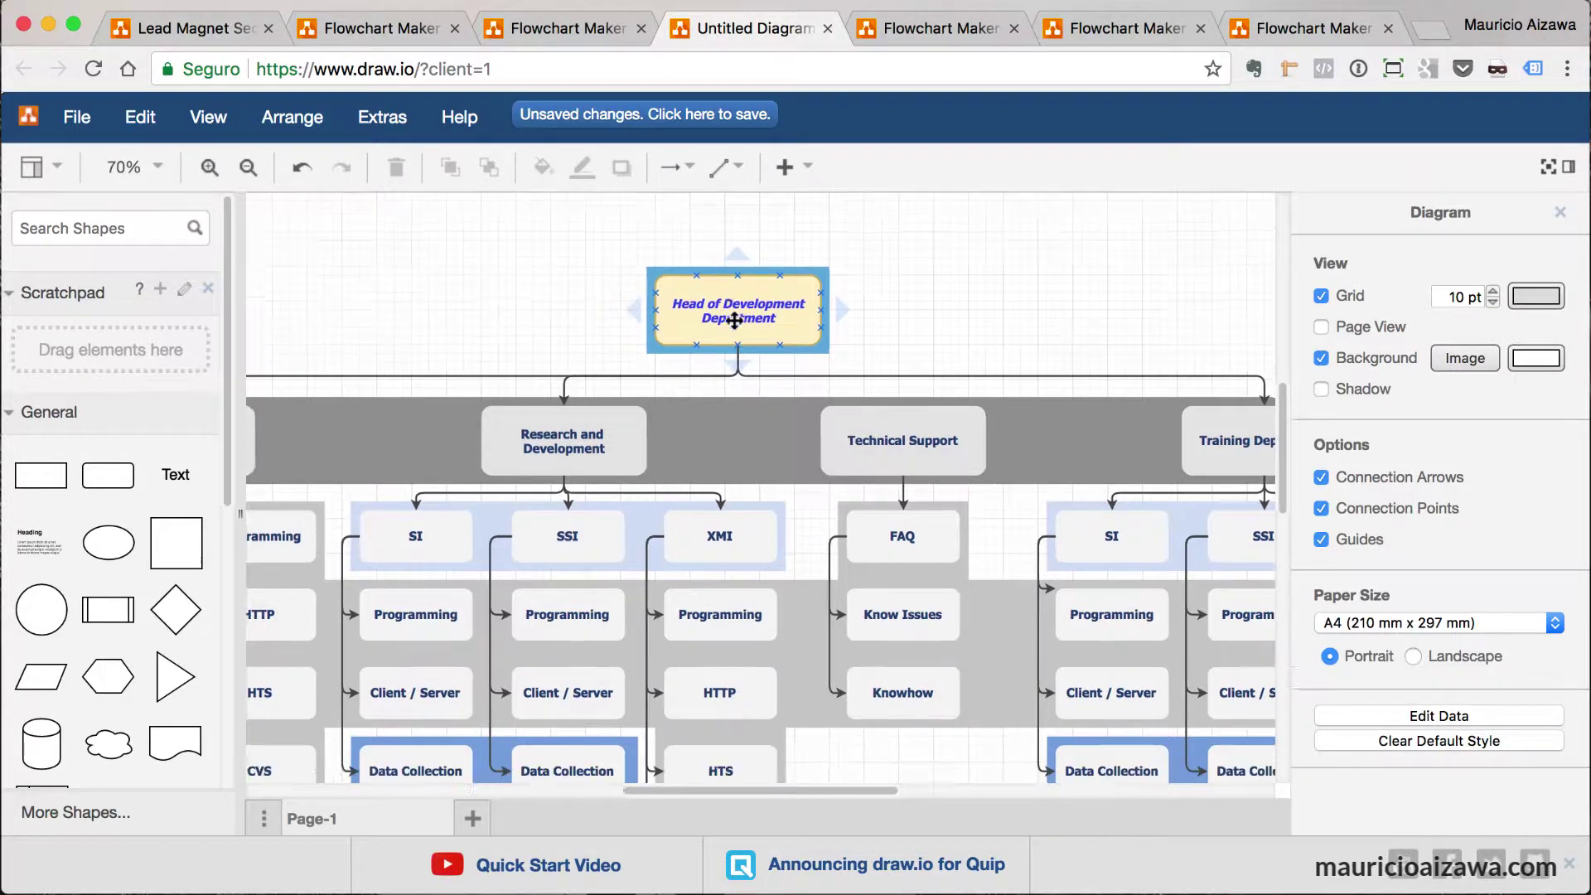
scroll(833, 288, left, 6)
scroll(776, 355, down, 1)
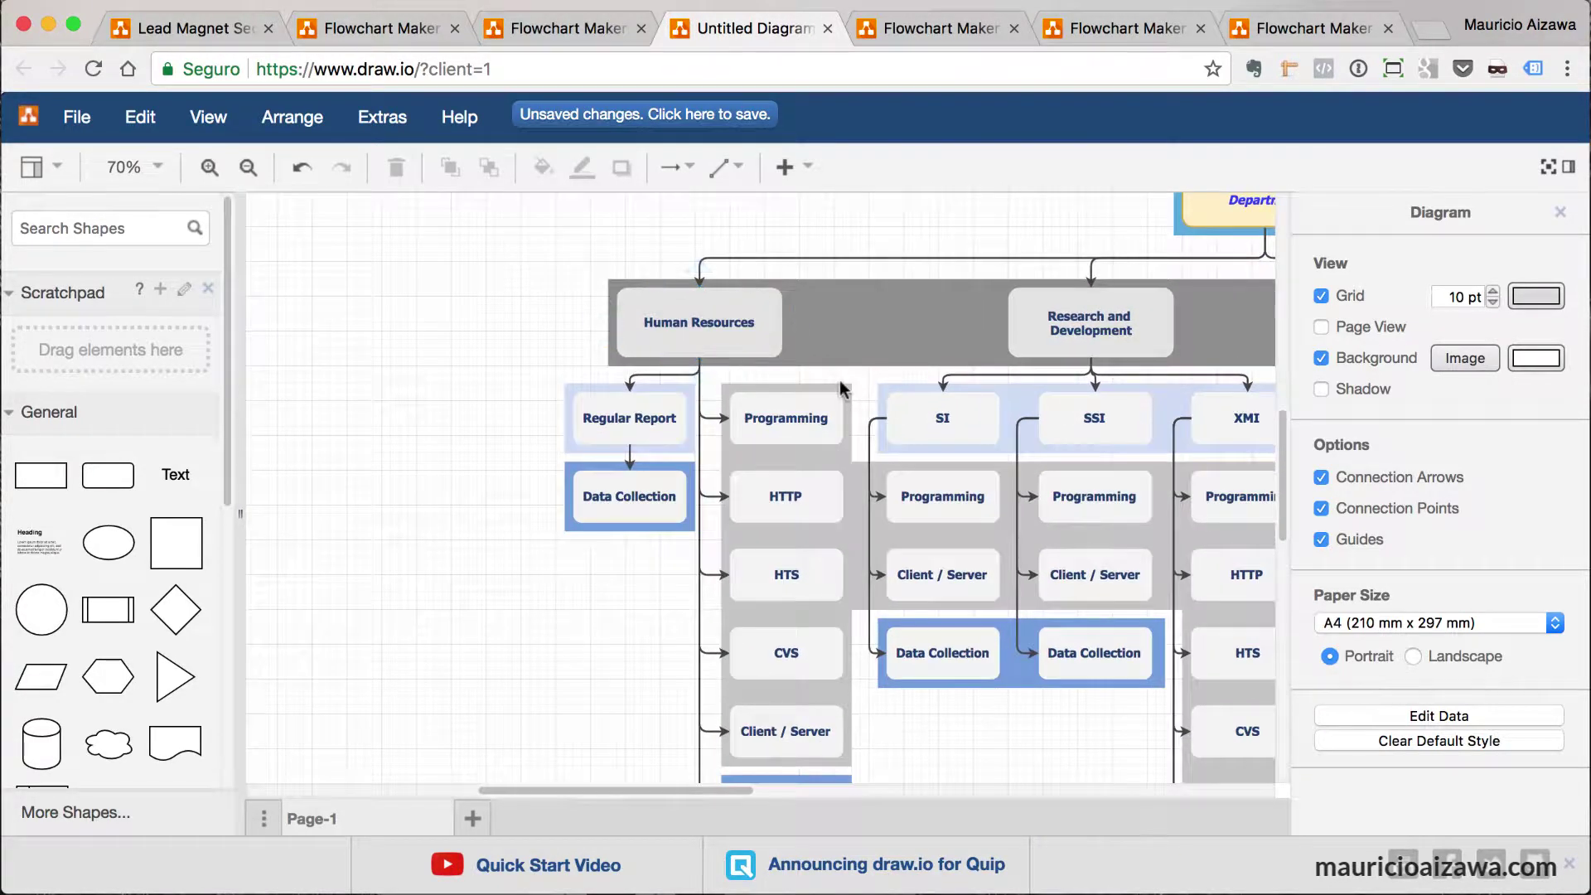
scroll(847, 389, right, 5)
scroll(846, 390, up, 2)
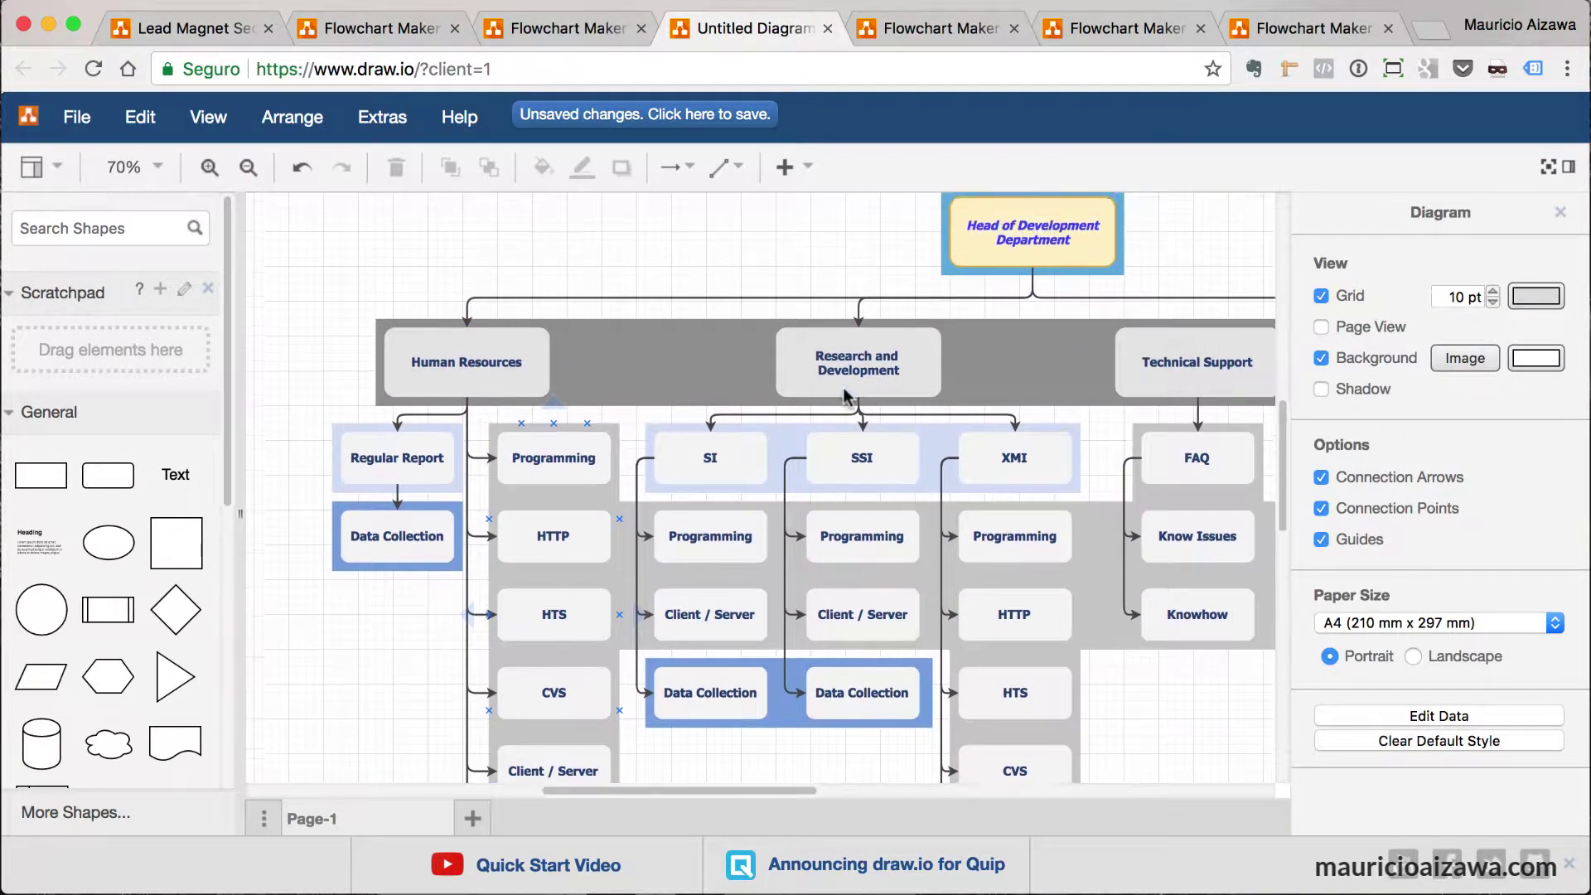
click(886, 280)
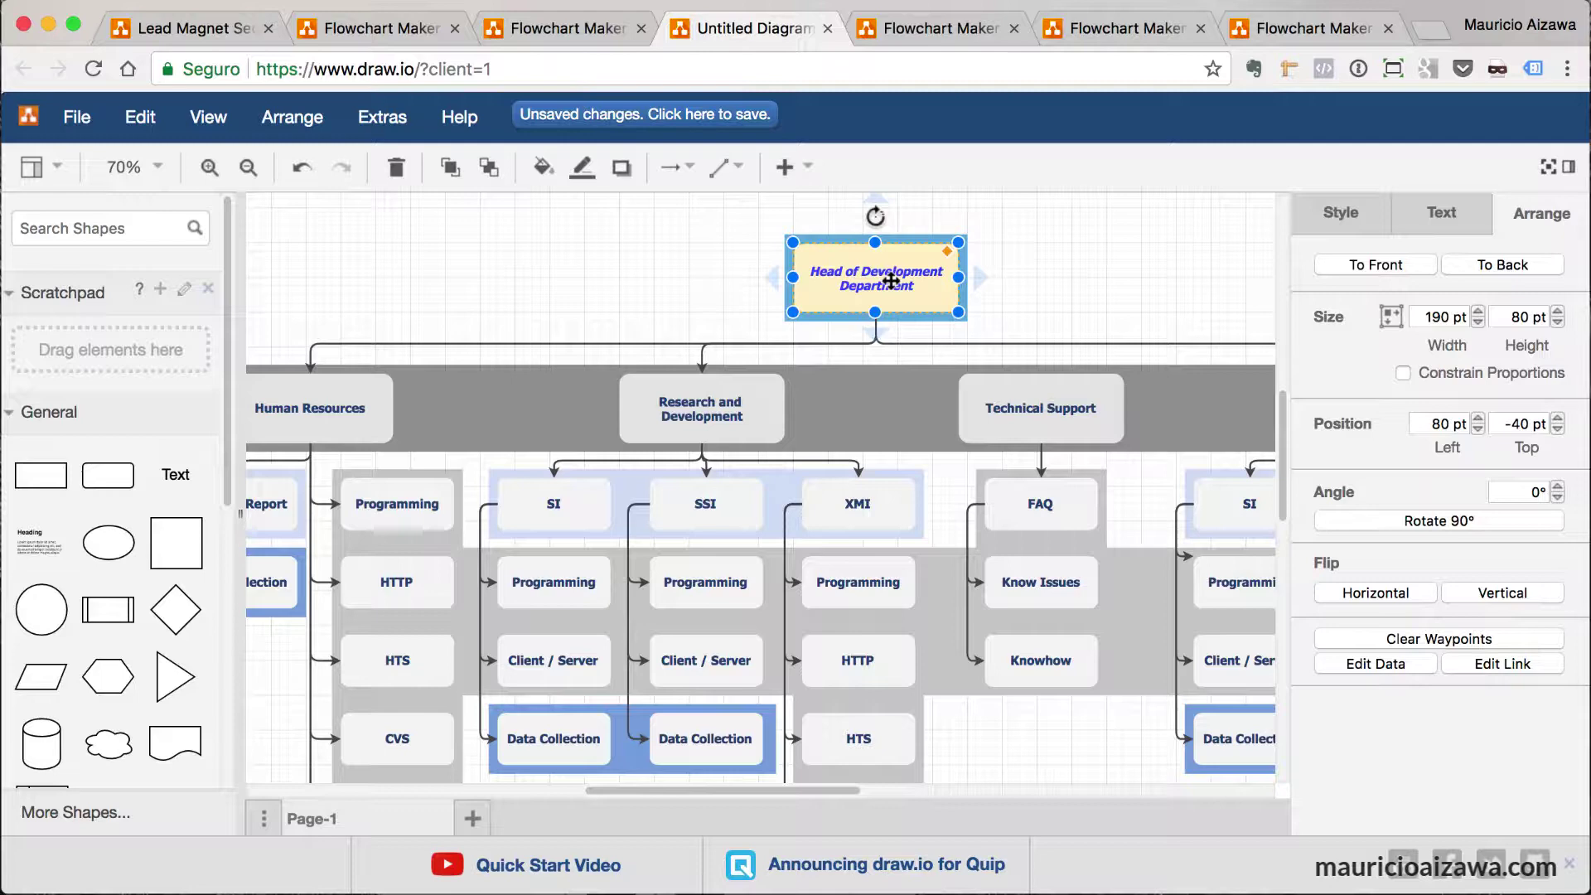
Paste the Head of Development yellow style onto Human Resources, Research and Development and Technical Support.
click(1340, 213)
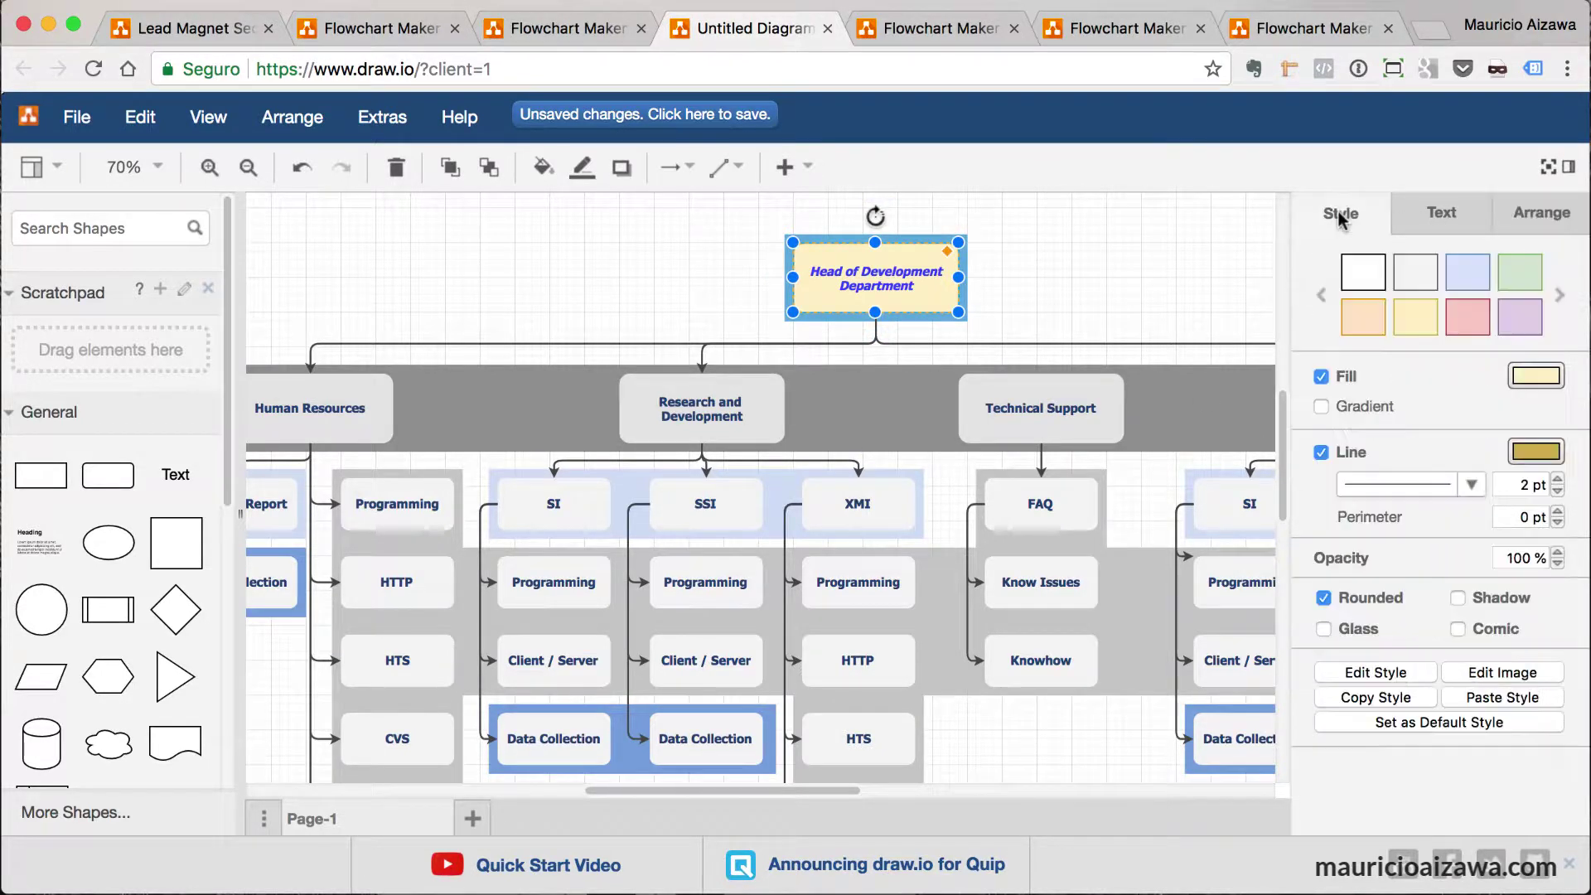
click(1376, 697)
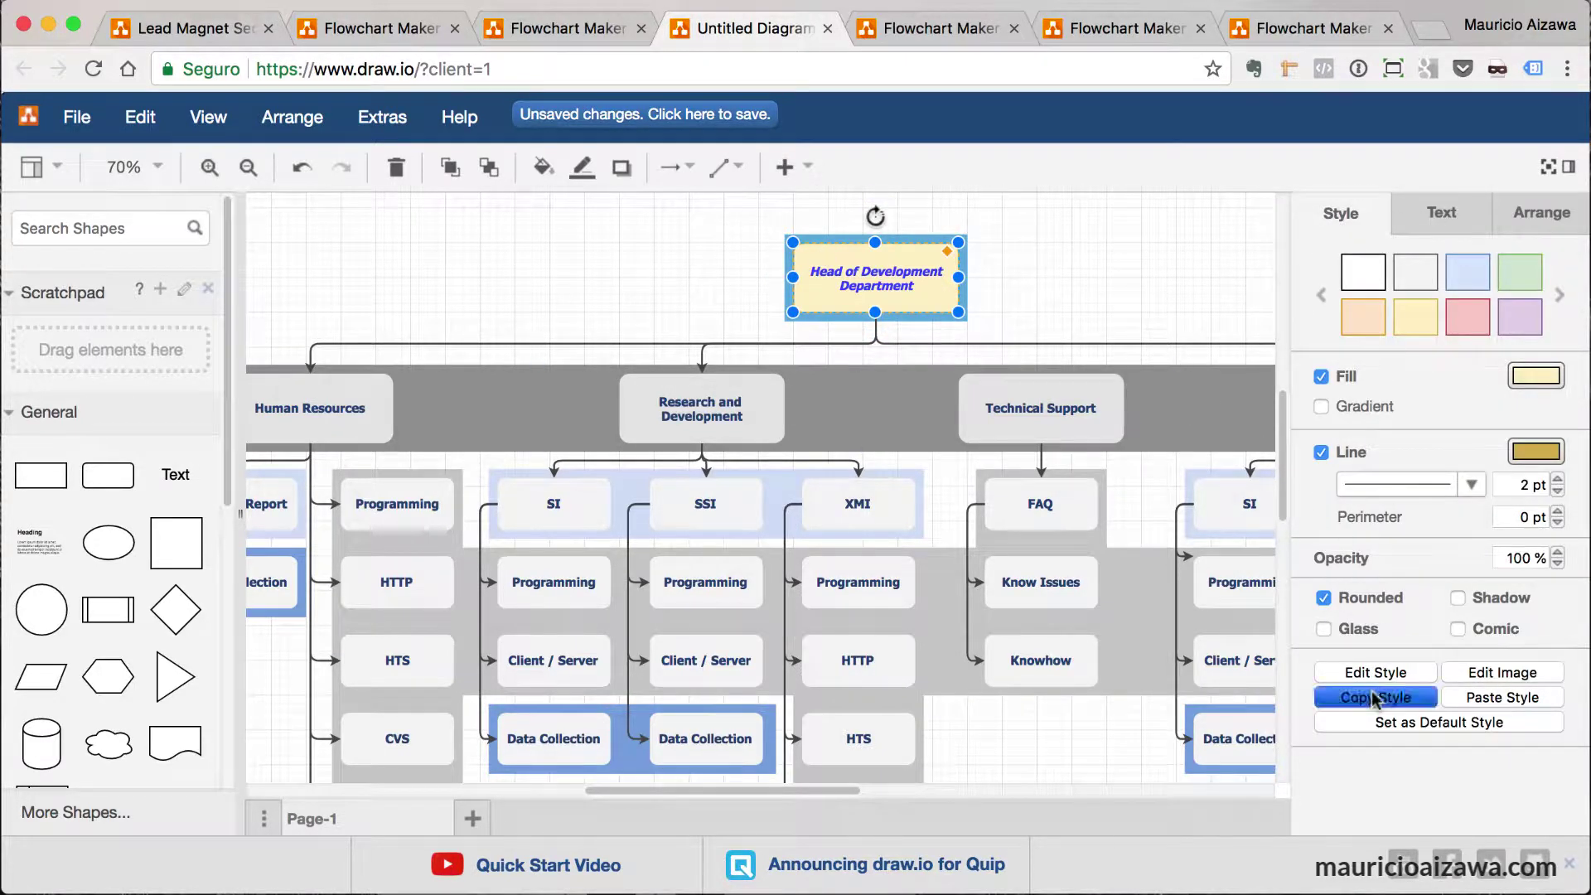
click(339, 408)
shift+click(692, 417)
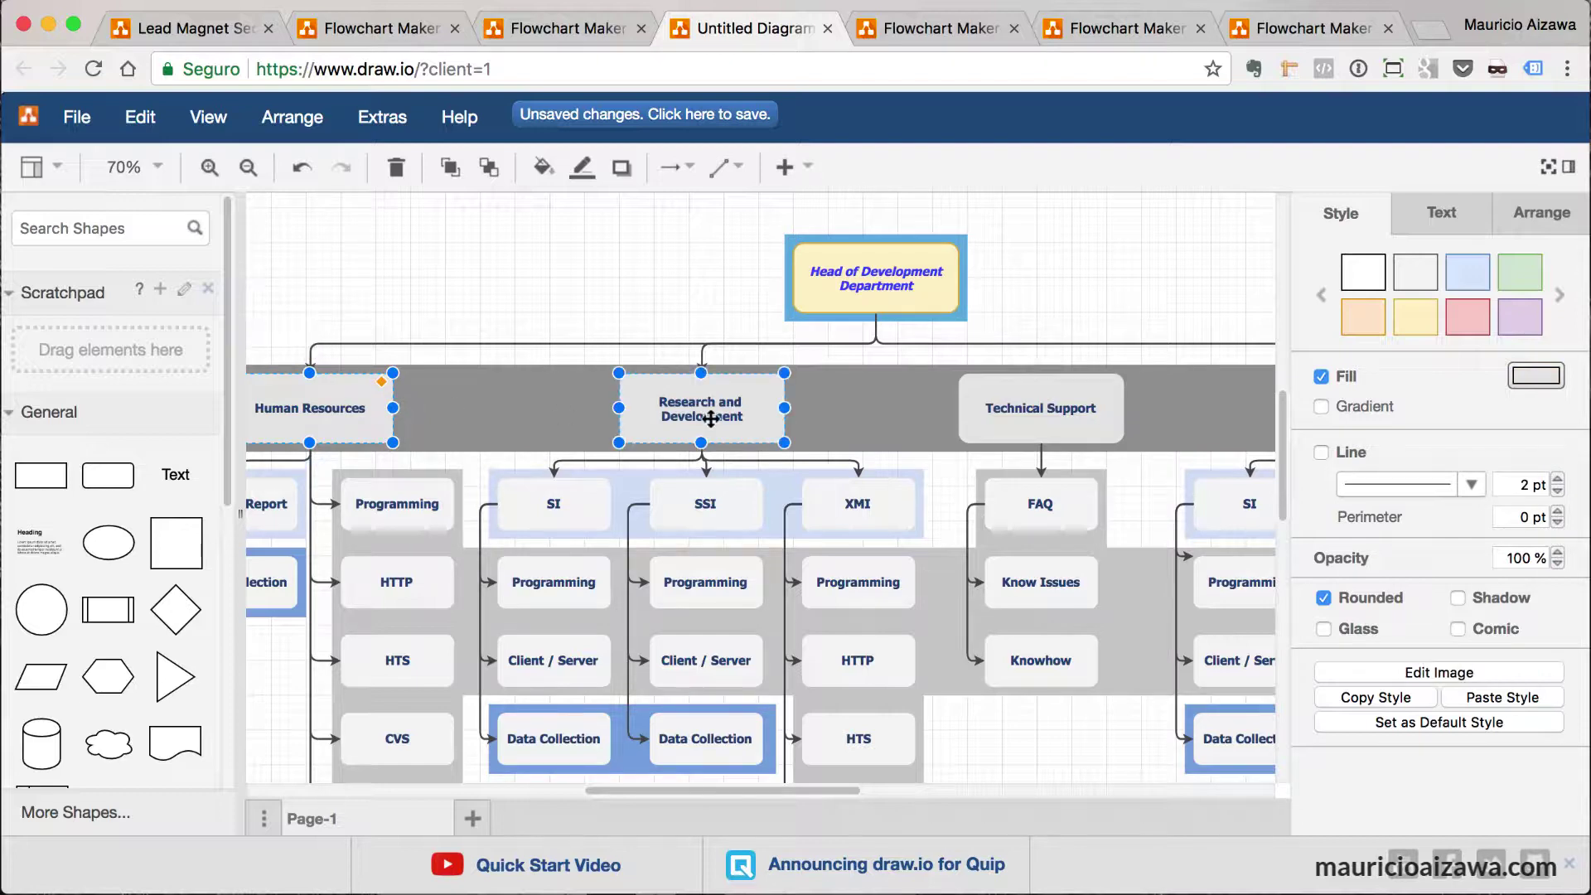
shift+click(1041, 417)
click(1499, 697)
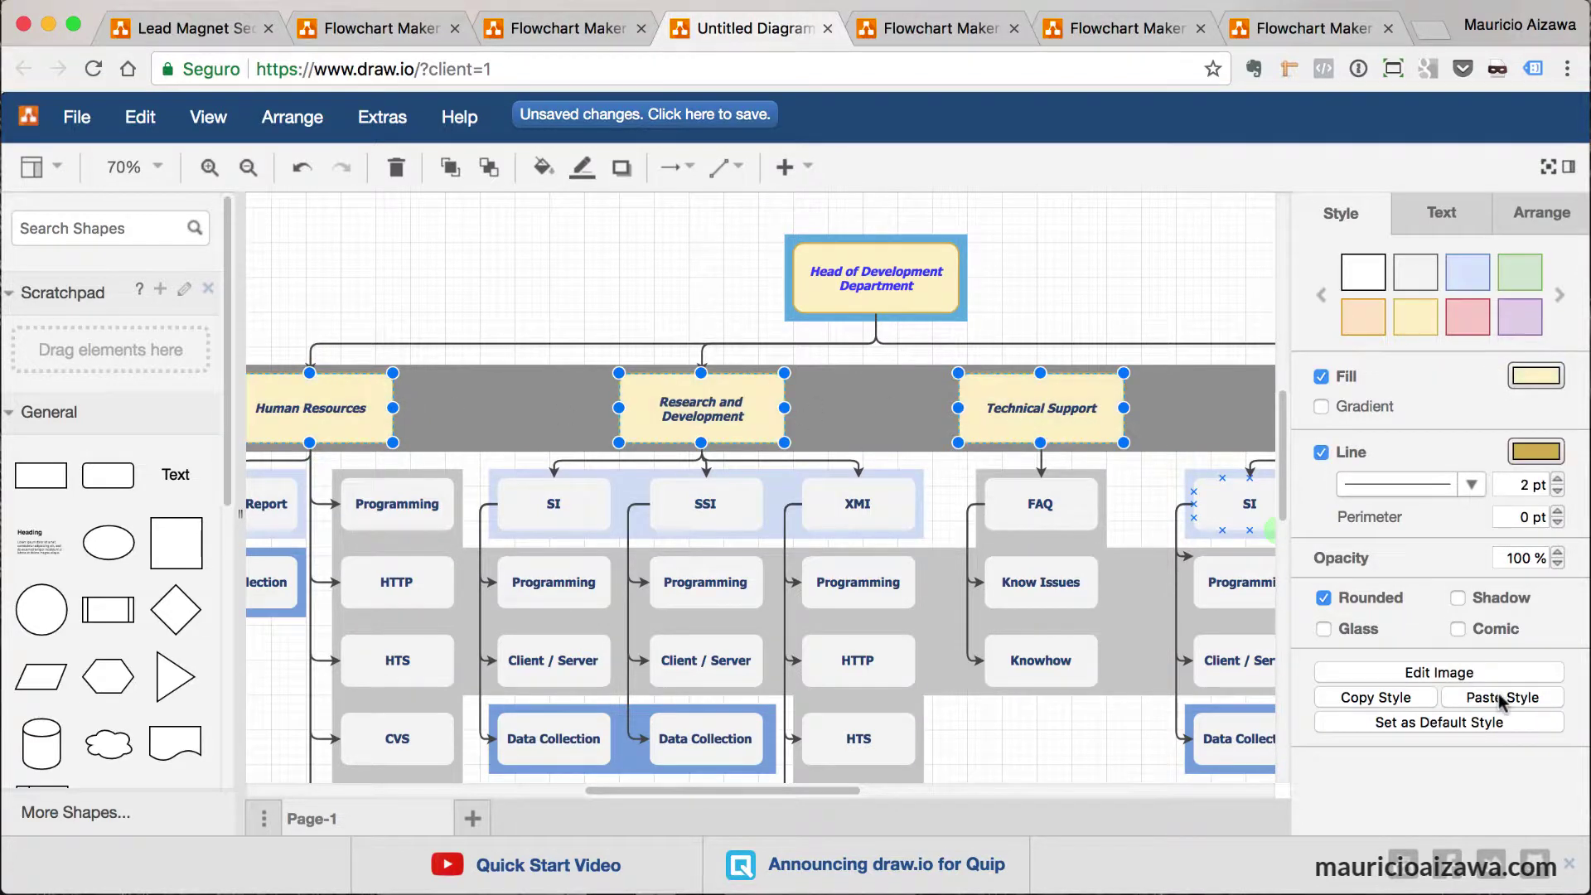
click(516, 241)
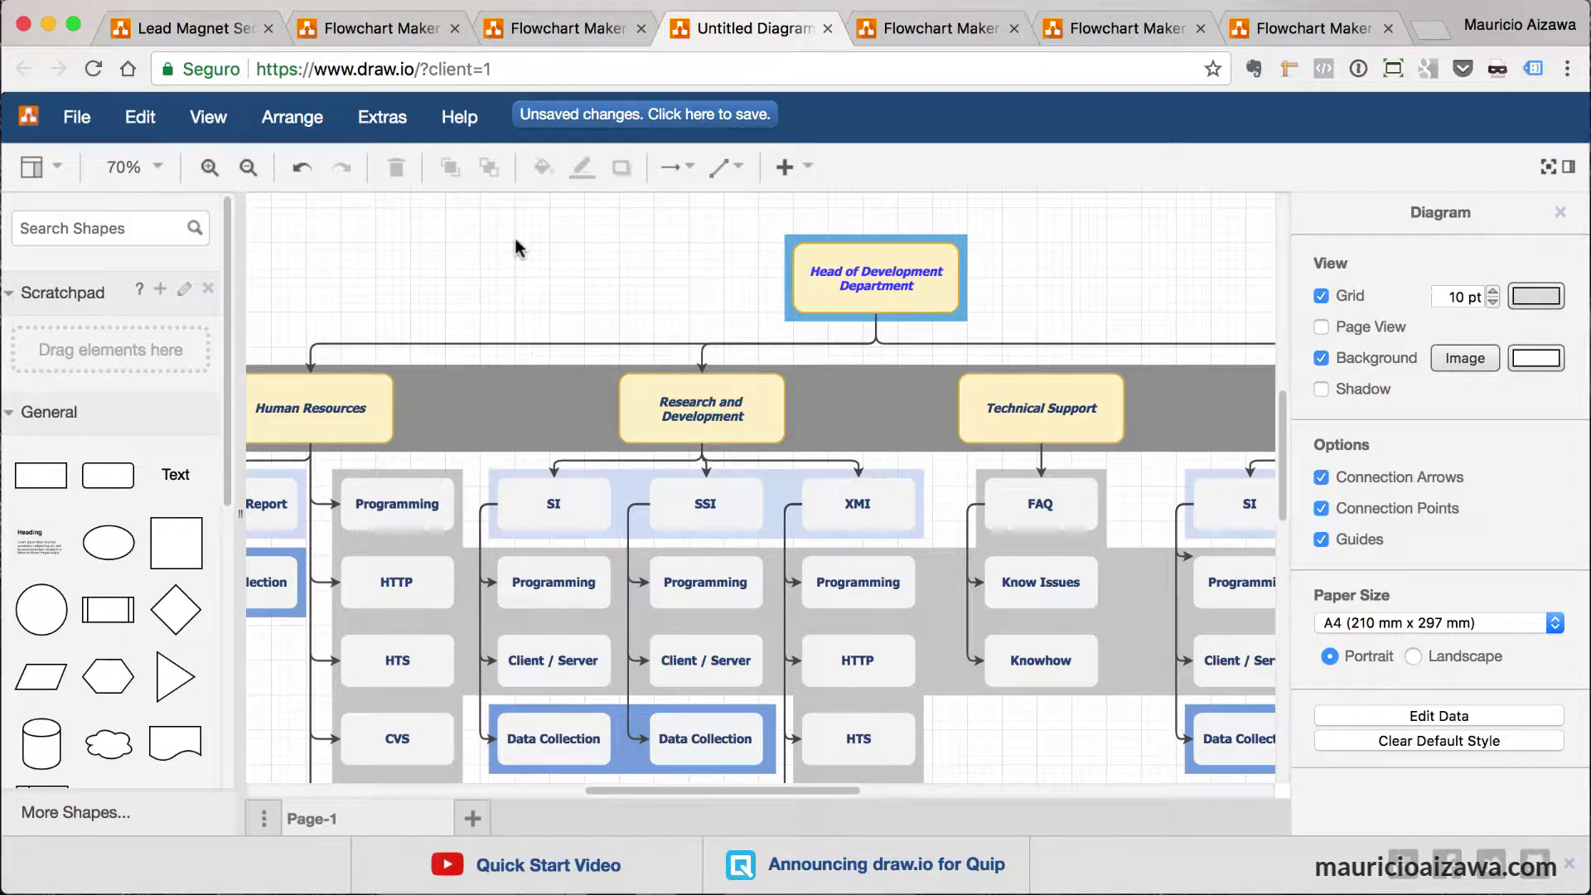
scroll(562, 231, left, 5)
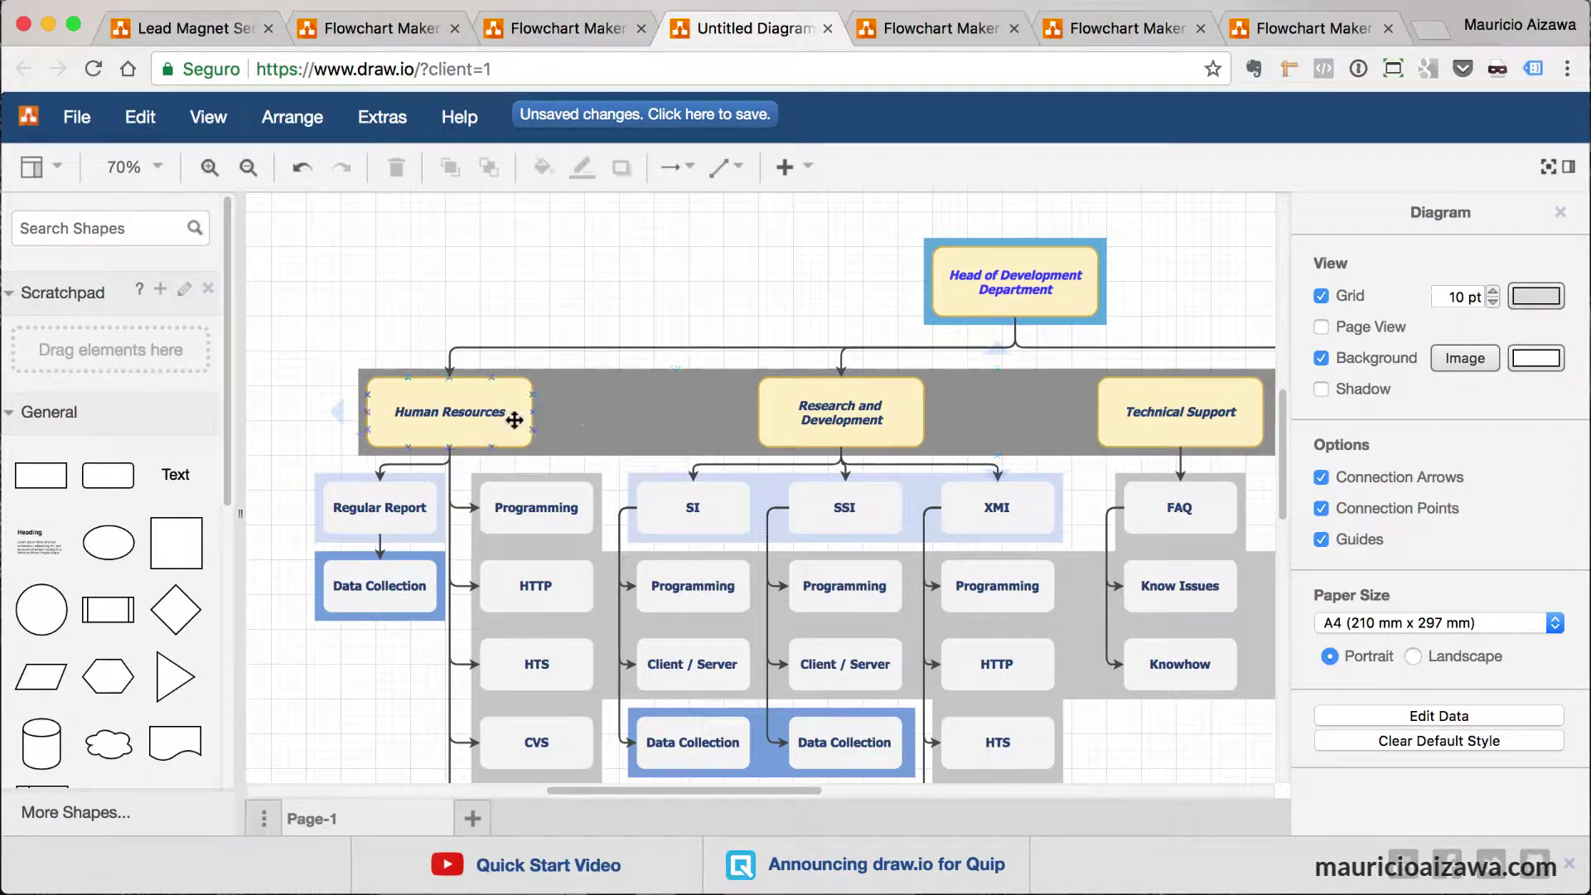
click(591, 415)
scroll(591, 415, left, 8)
Widen the grey department row container to the left.
click(973, 412)
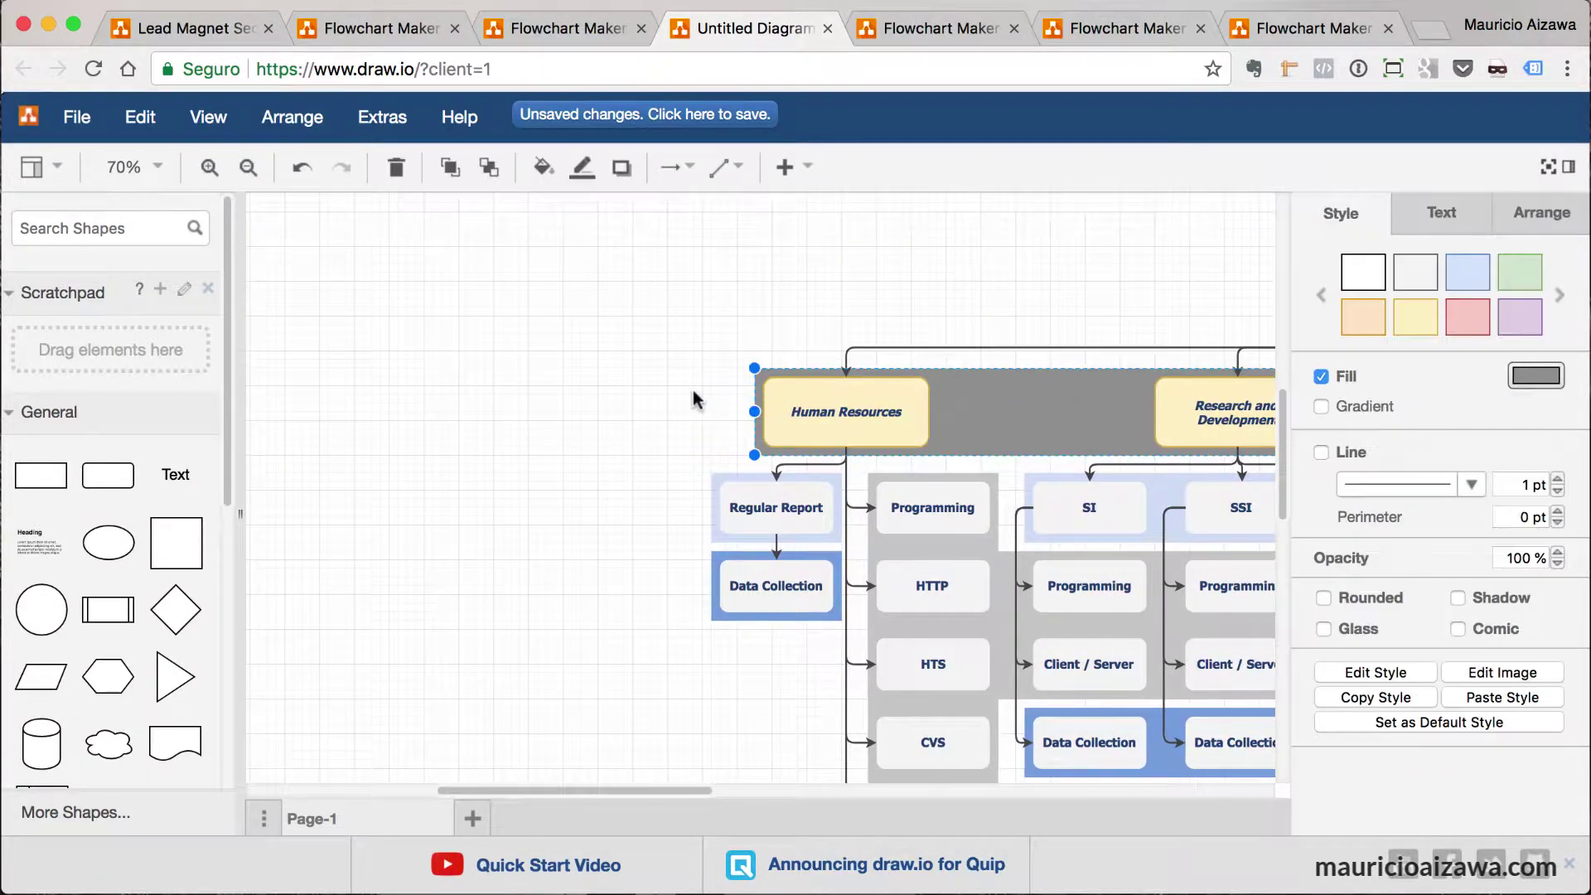
scroll(693, 391, up, 3)
scroll(693, 390, down, 3)
scroll(693, 390, left, 10)
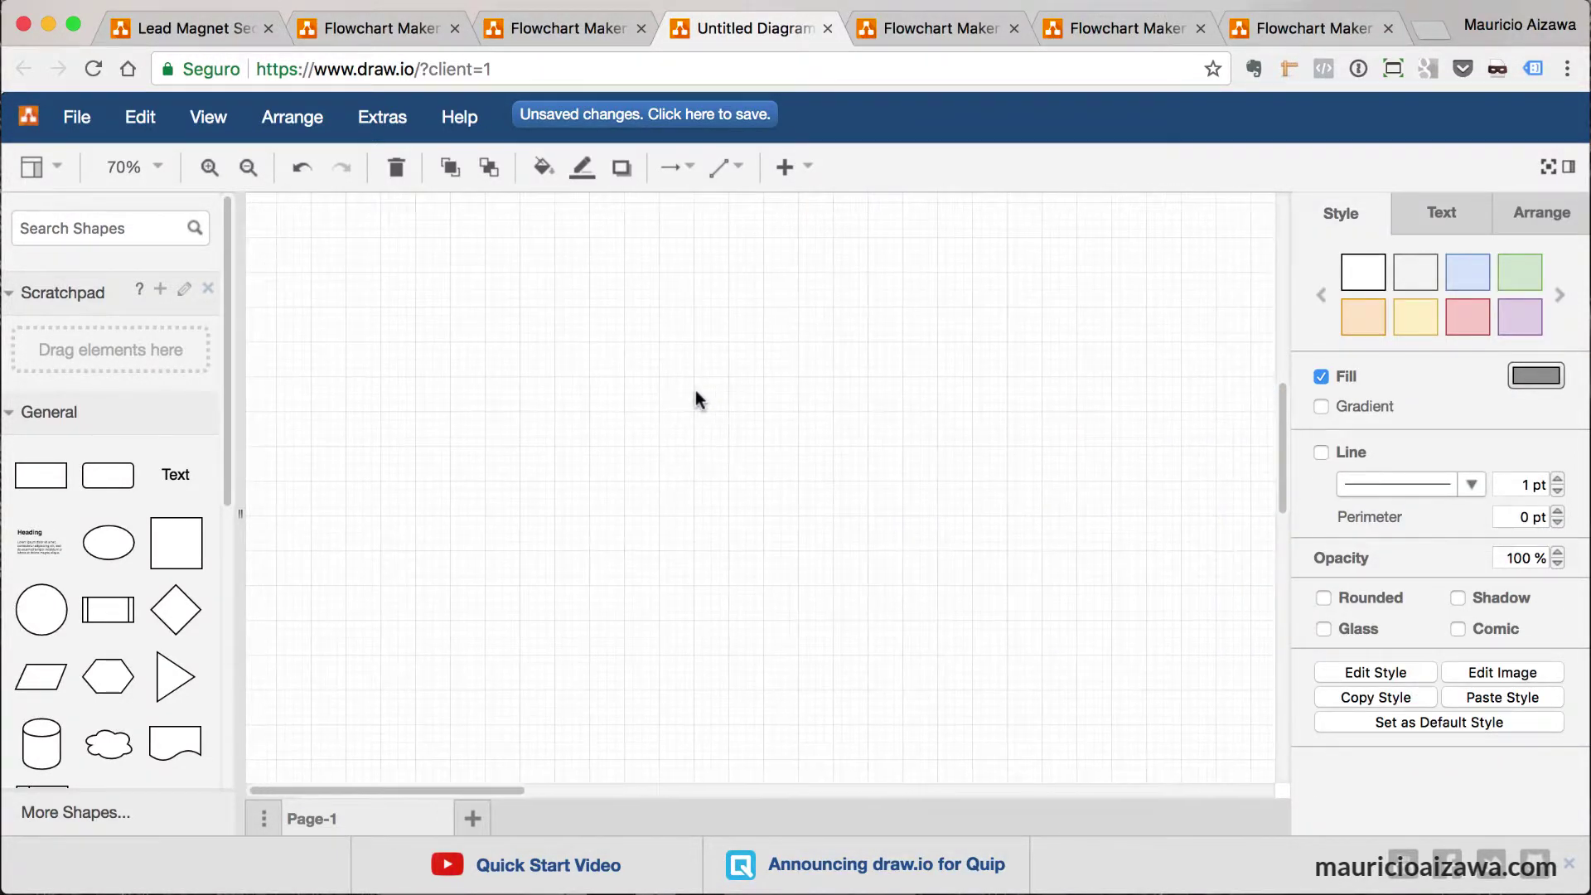
scroll(695, 391, right, 10)
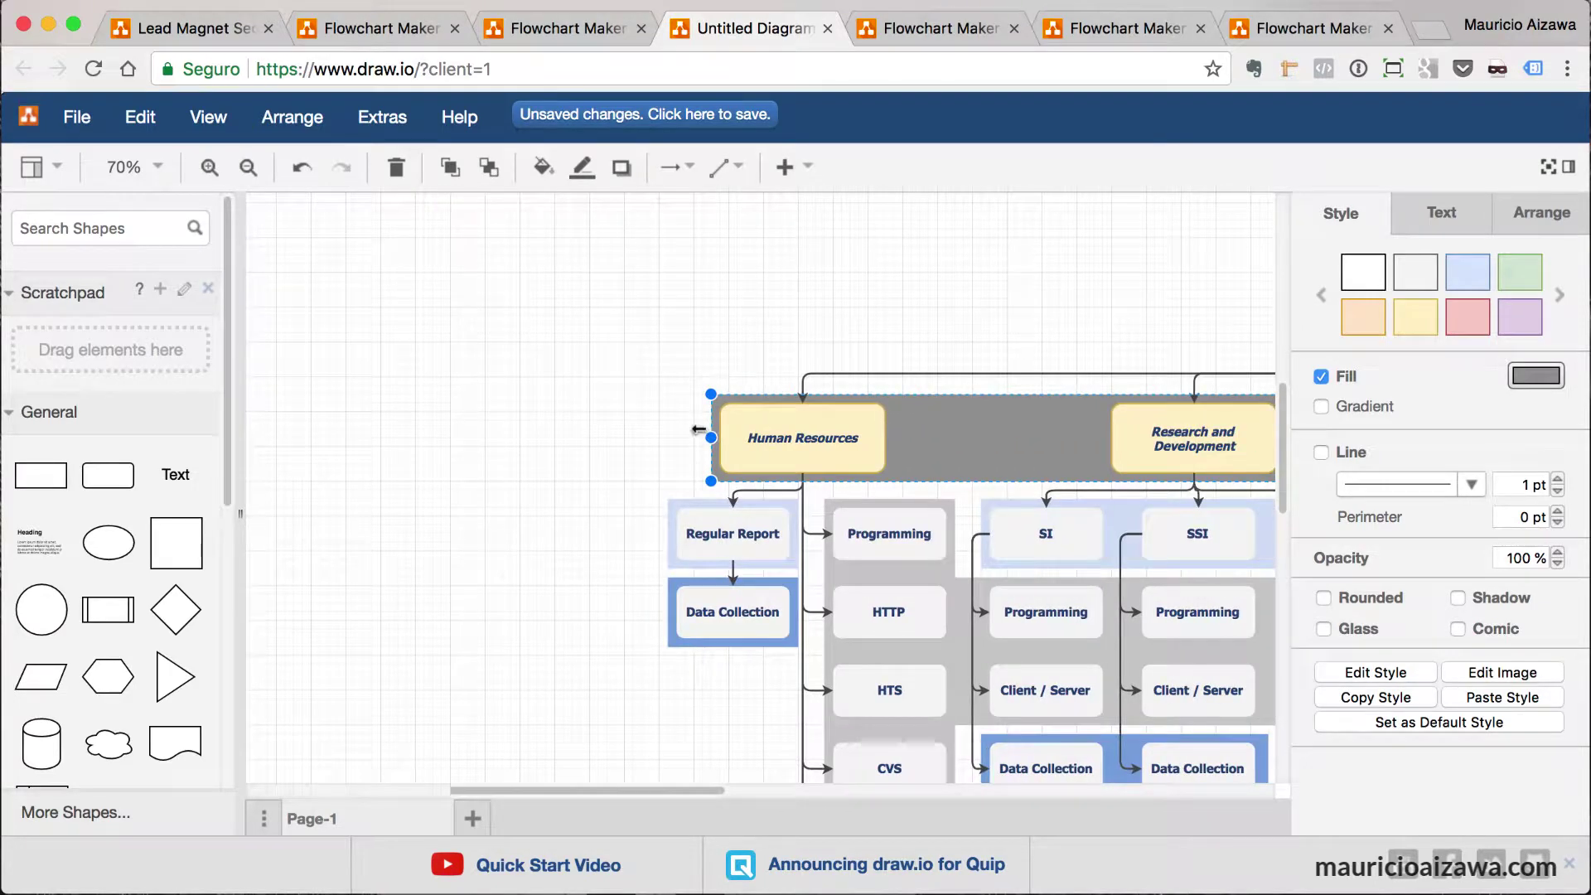
drag(696, 430, 311, 437)
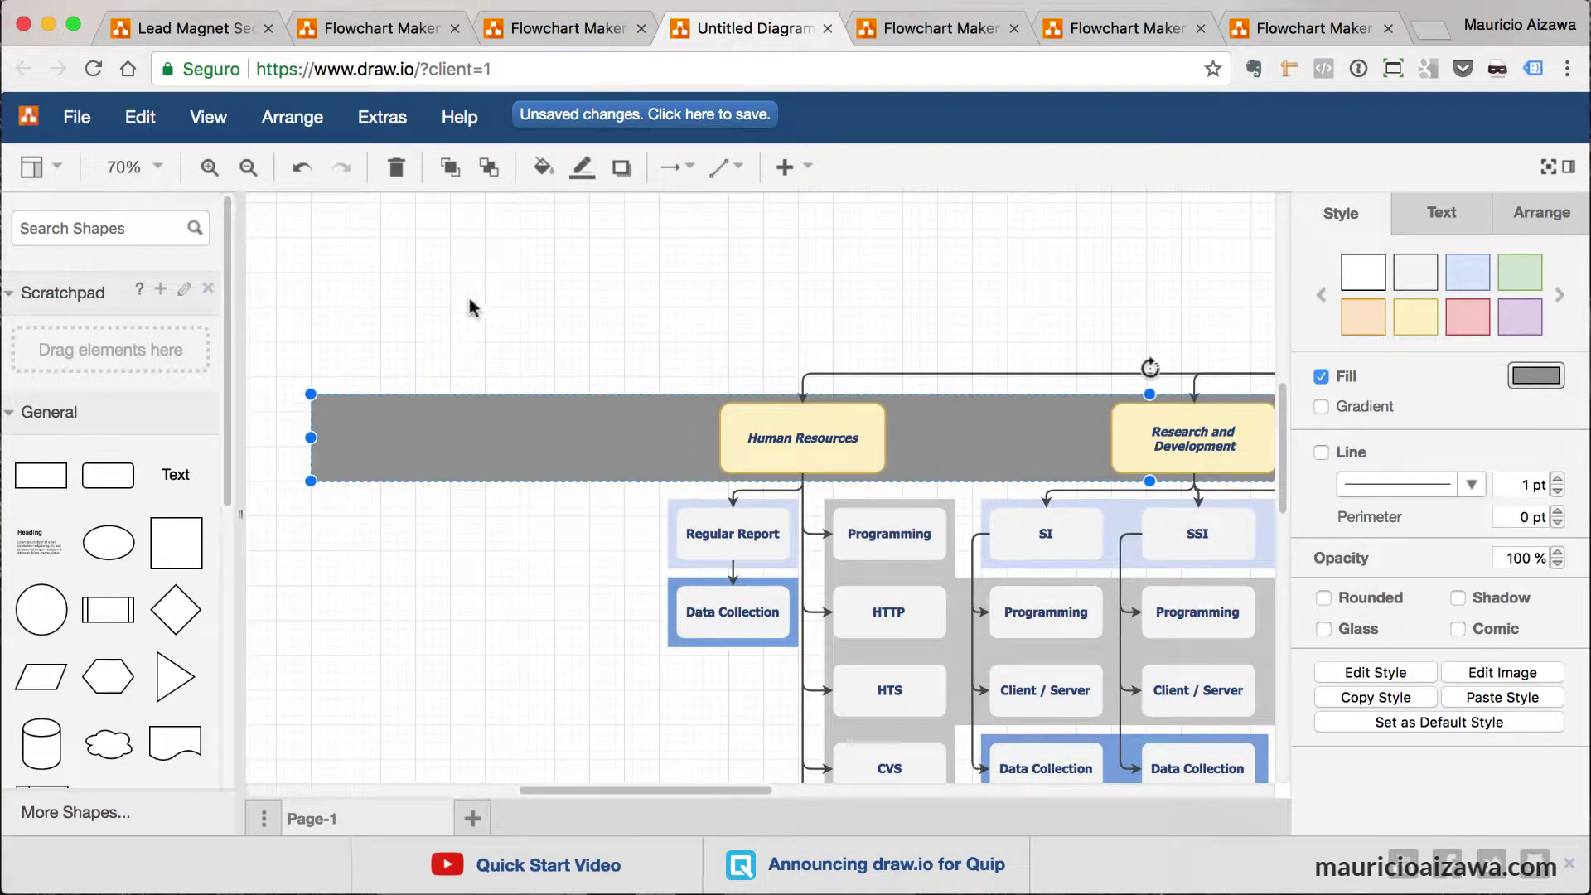
scroll(479, 294, left, 5)
Duplicate the Human Resources box and place the copy at the row's left end.
right_click(1006, 445)
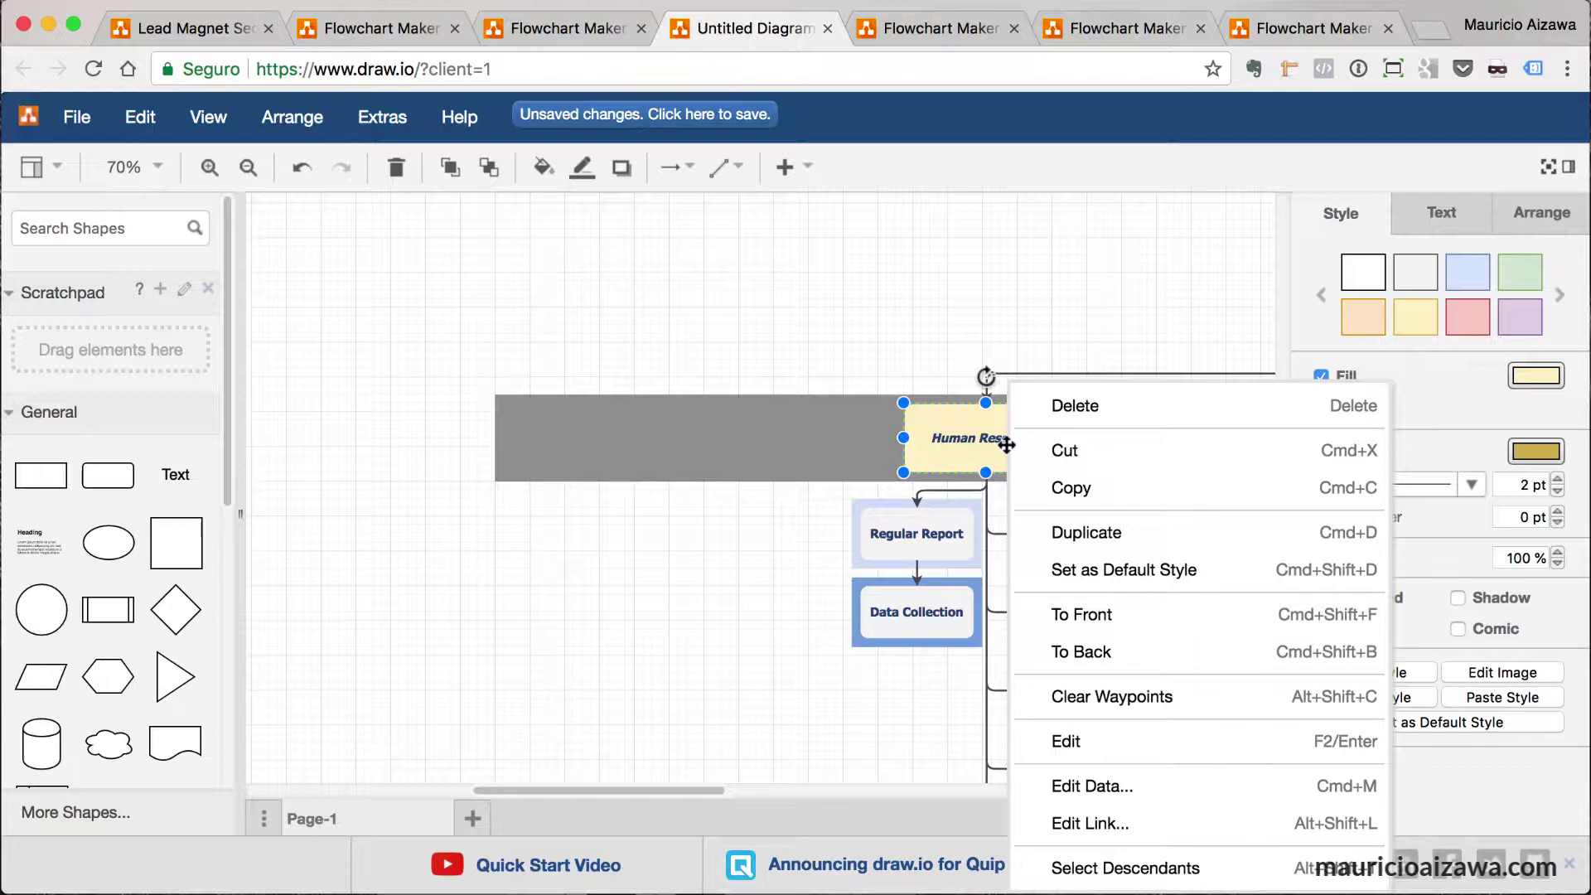
click(1152, 541)
drag(1048, 455, 643, 446)
click(779, 592)
scroll(779, 592, down, 3)
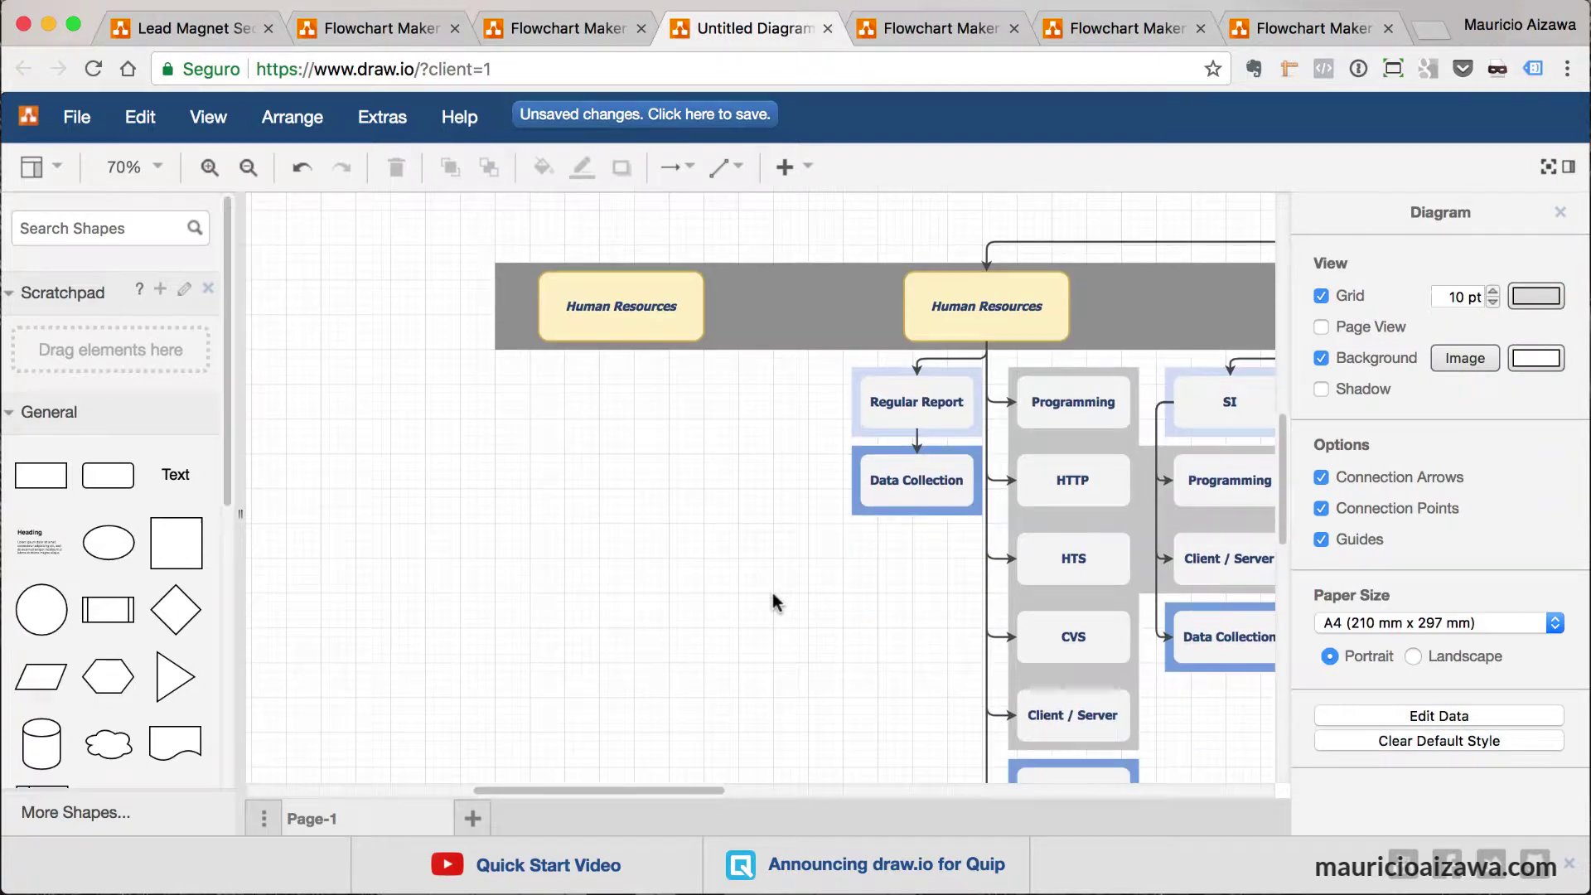
scroll(772, 594, right, 3)
drag(554, 685, 1028, 356)
Duplicate the selected Human Resources branch boxes and move the copies under the new Human Resources box.
right_click(808, 406)
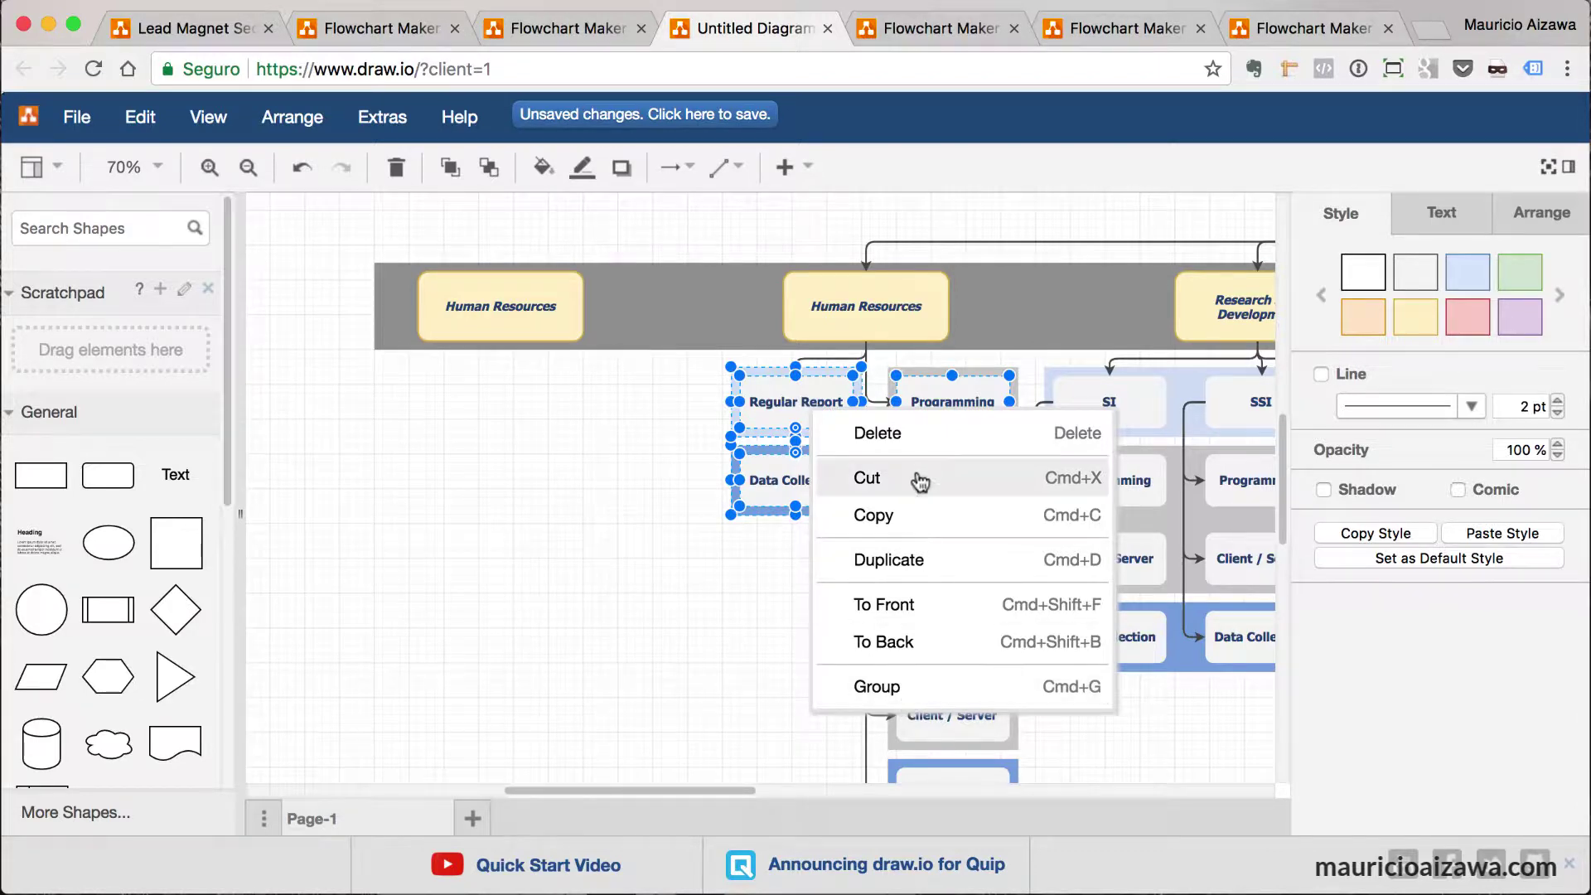
click(918, 558)
drag(824, 416, 441, 433)
click(461, 351)
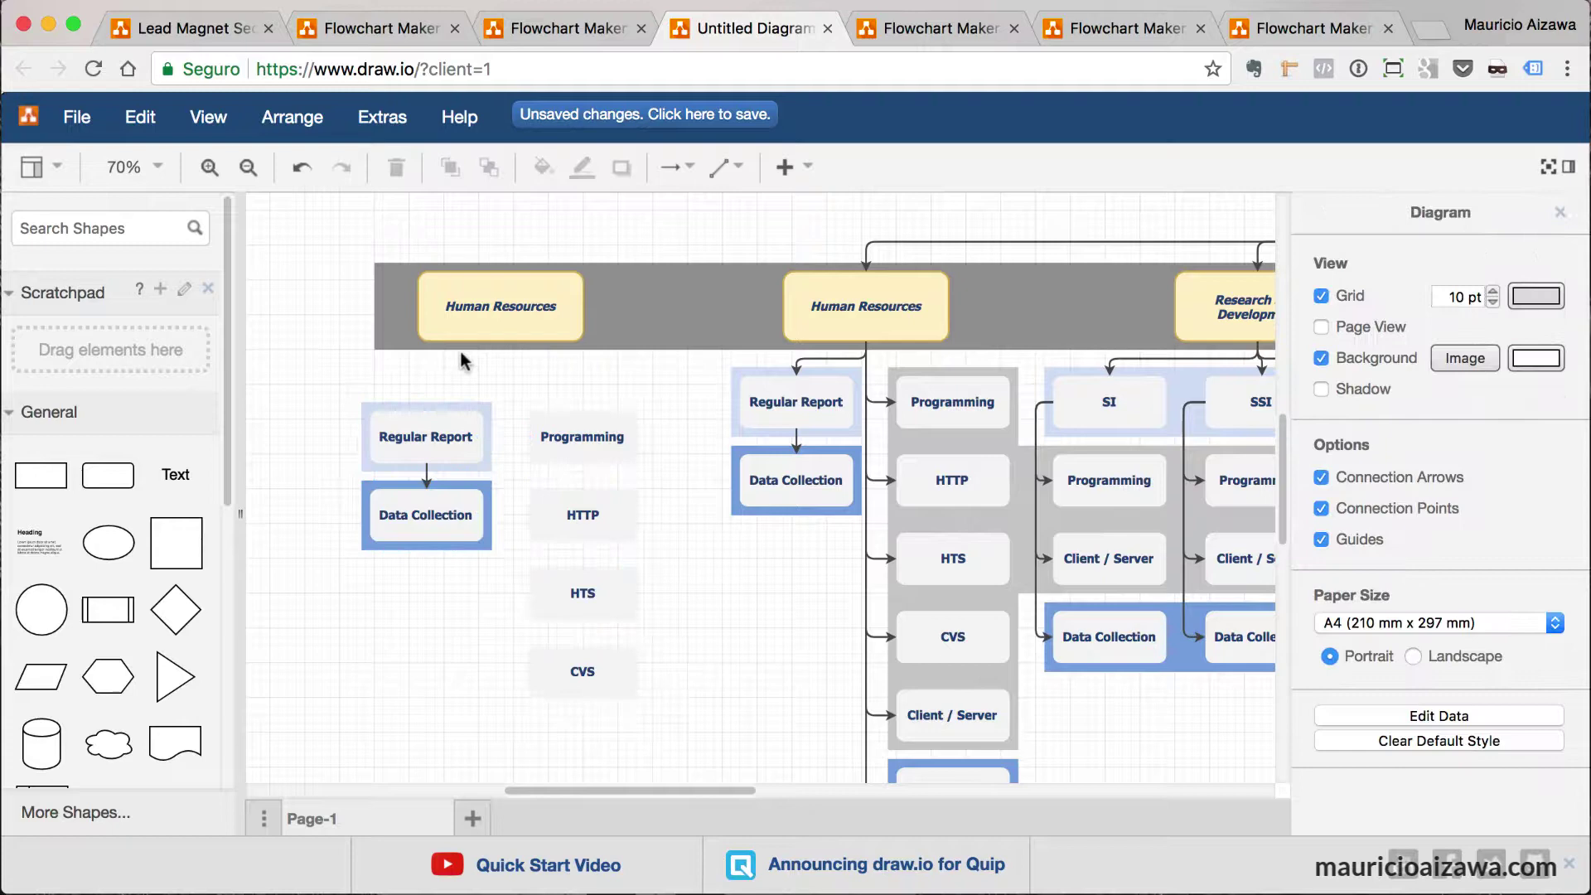
Connect the new Human Resources box to the copied Regular Report with an arrow.
drag(500, 341, 426, 405)
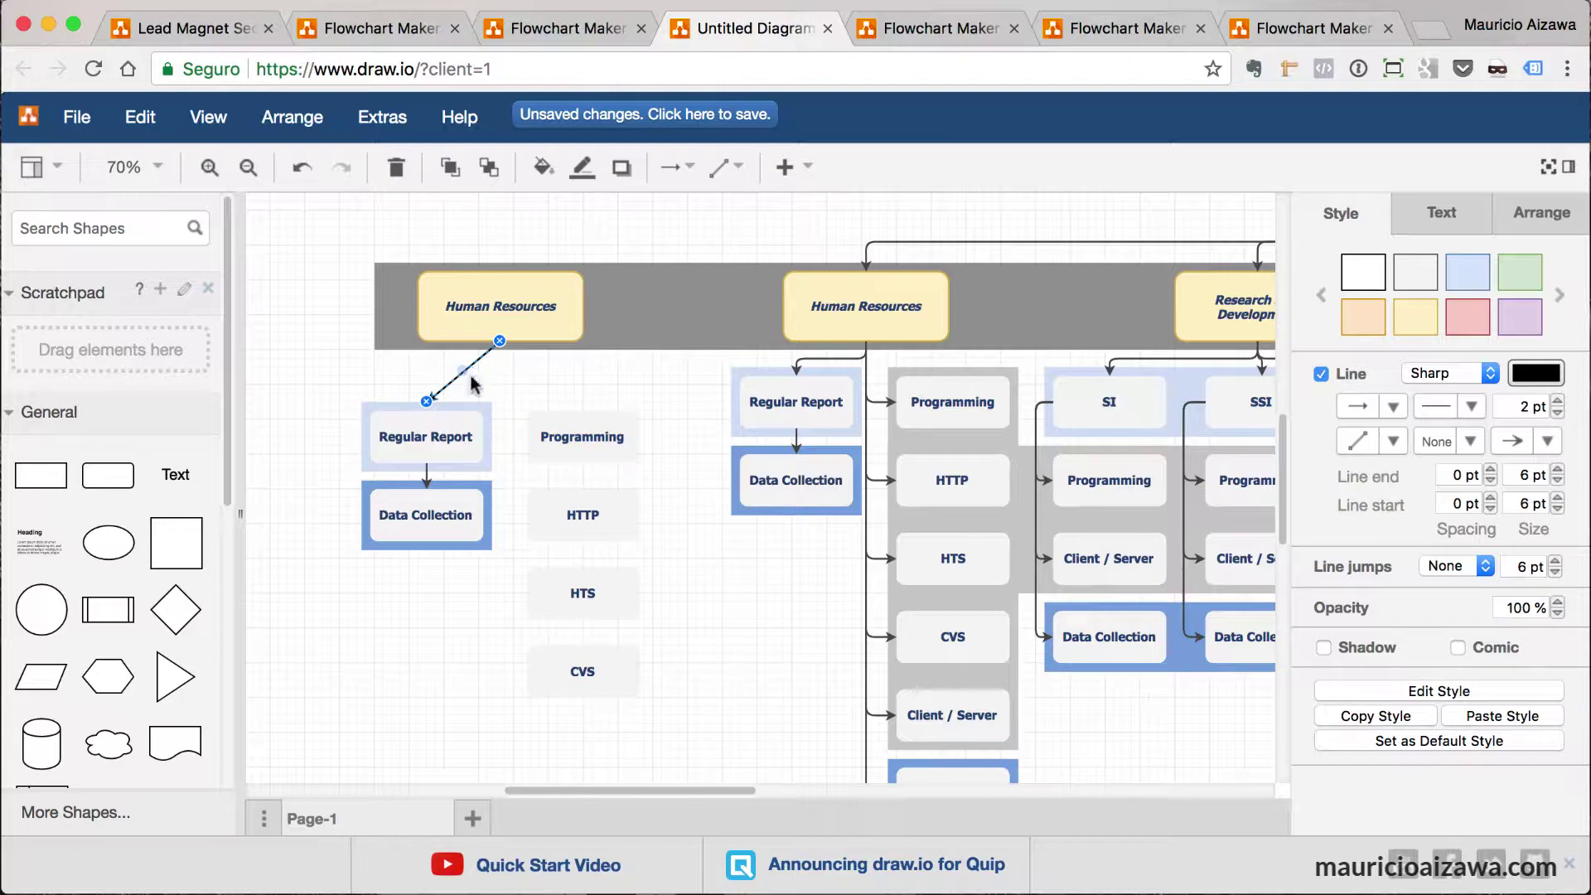
click(547, 373)
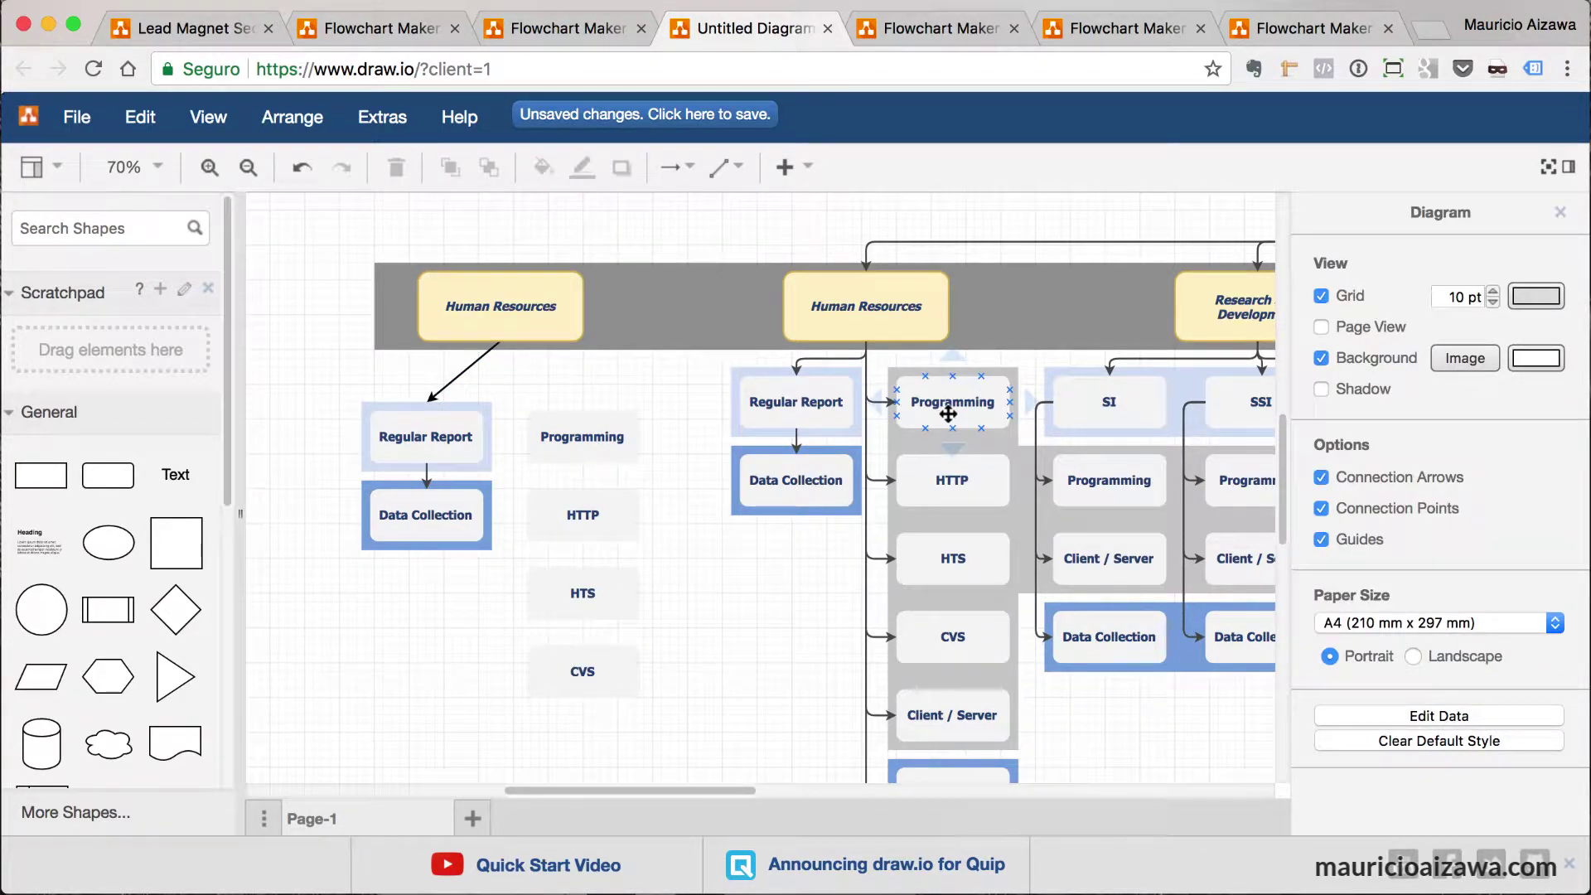
scroll(947, 414, up, 4)
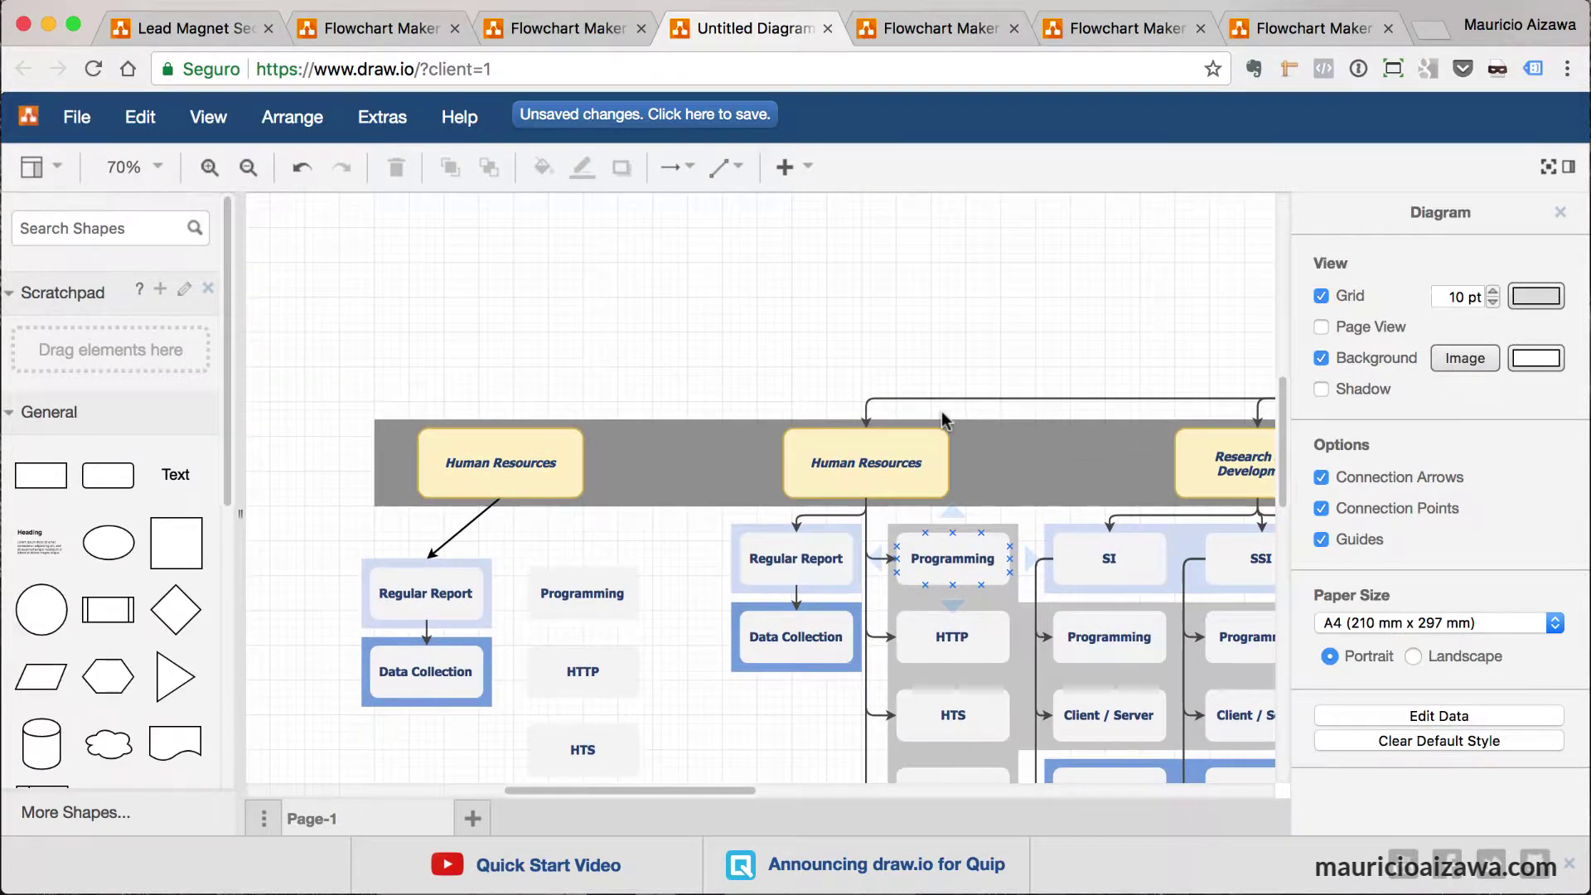
Collapse the General and Scratchpad sections, then enable the Arrows library in More Shapes and apply.
click(39, 410)
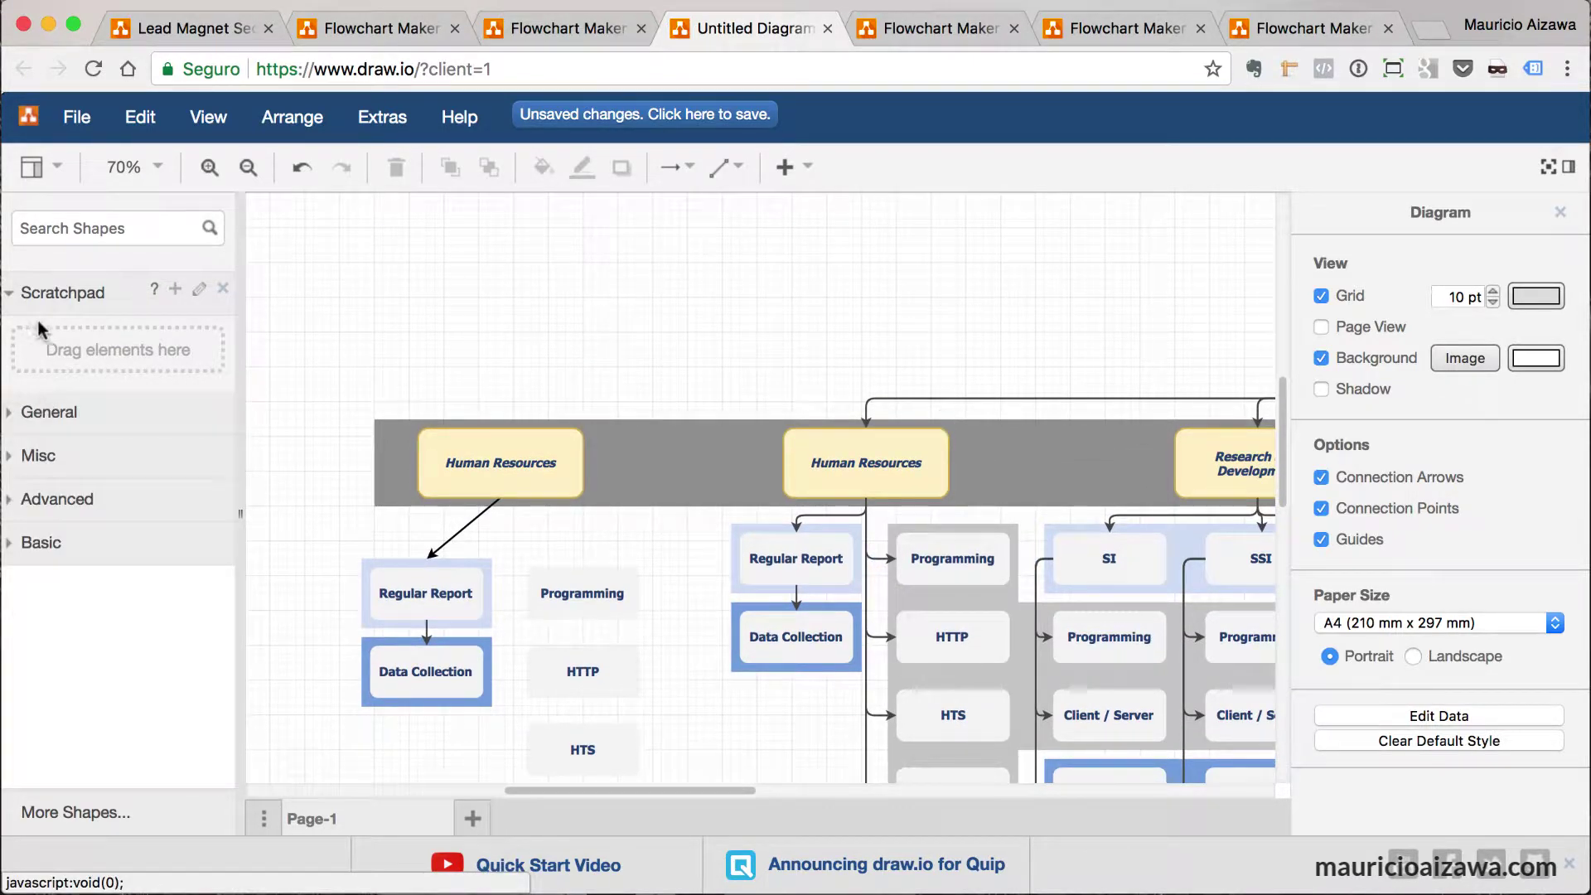
click(42, 300)
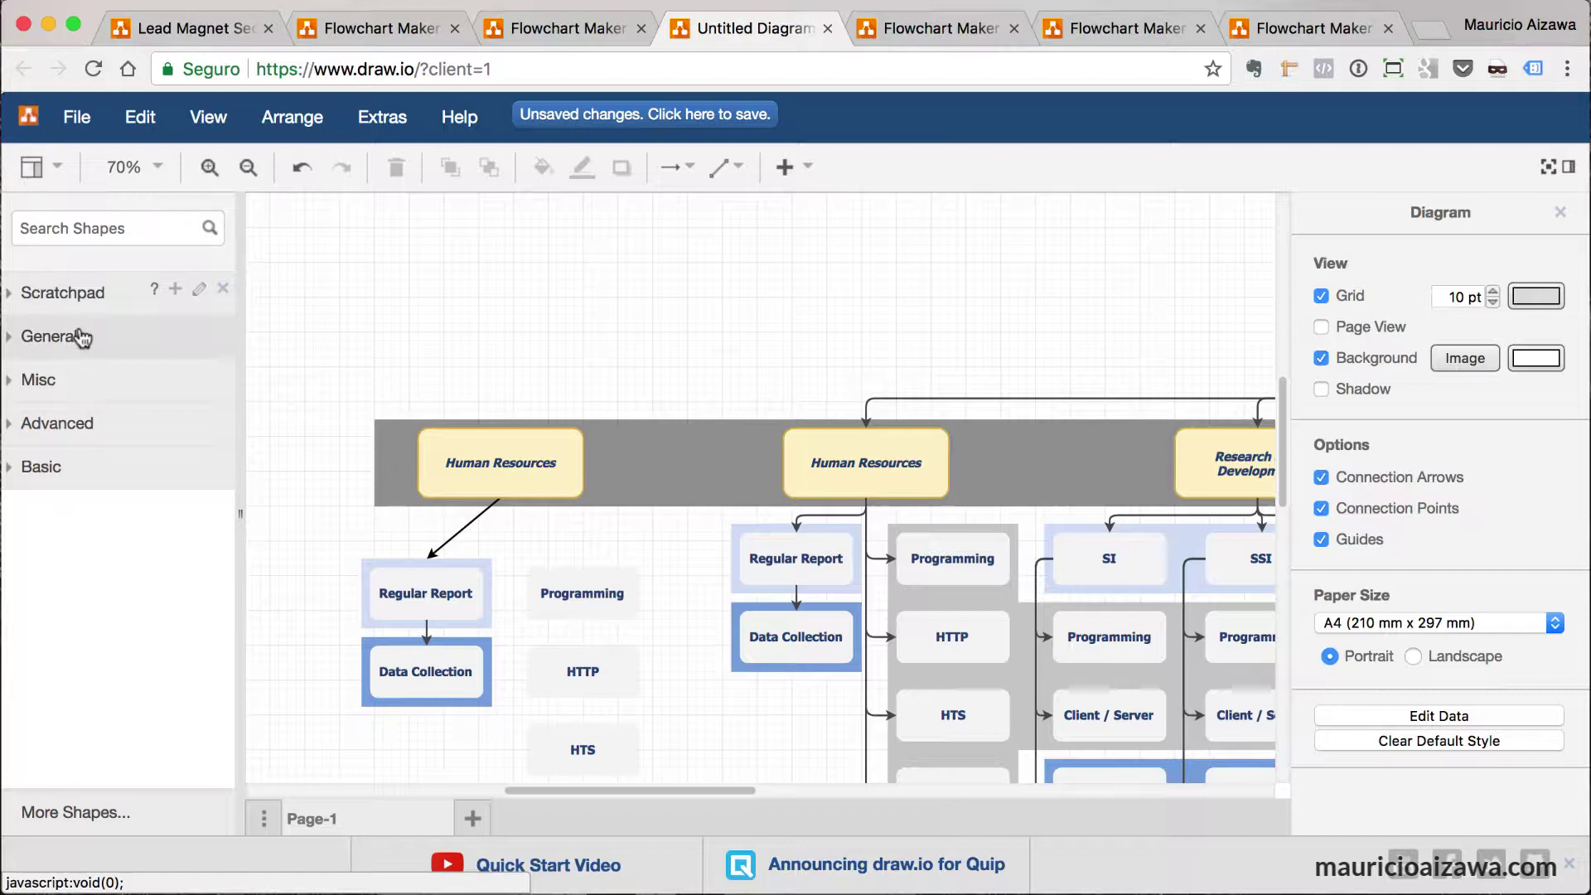
click(73, 816)
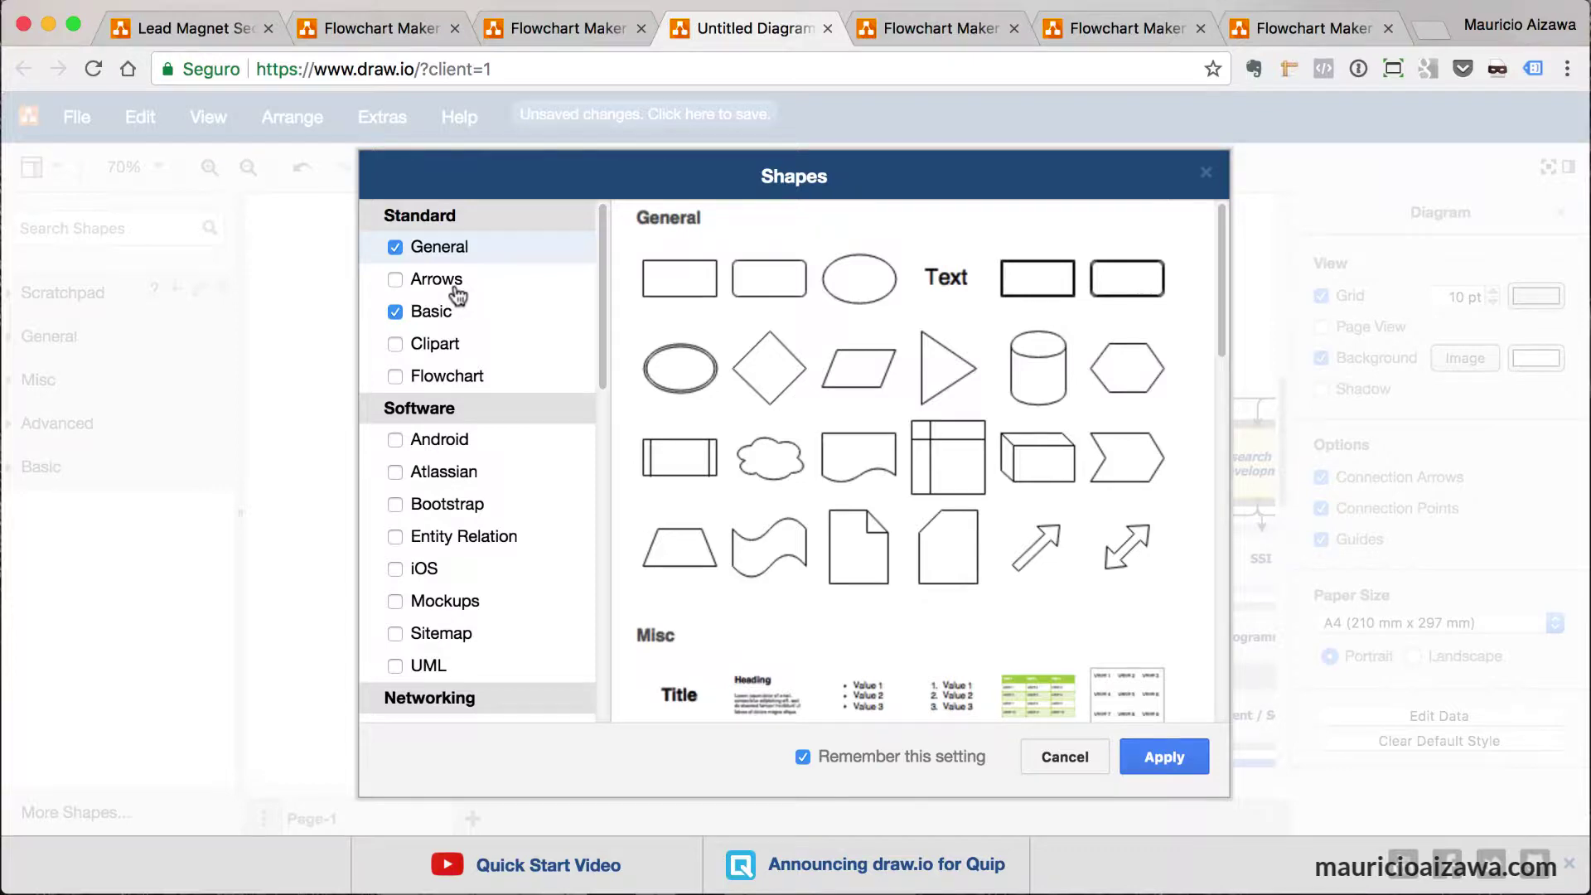
mouse_move(458, 296)
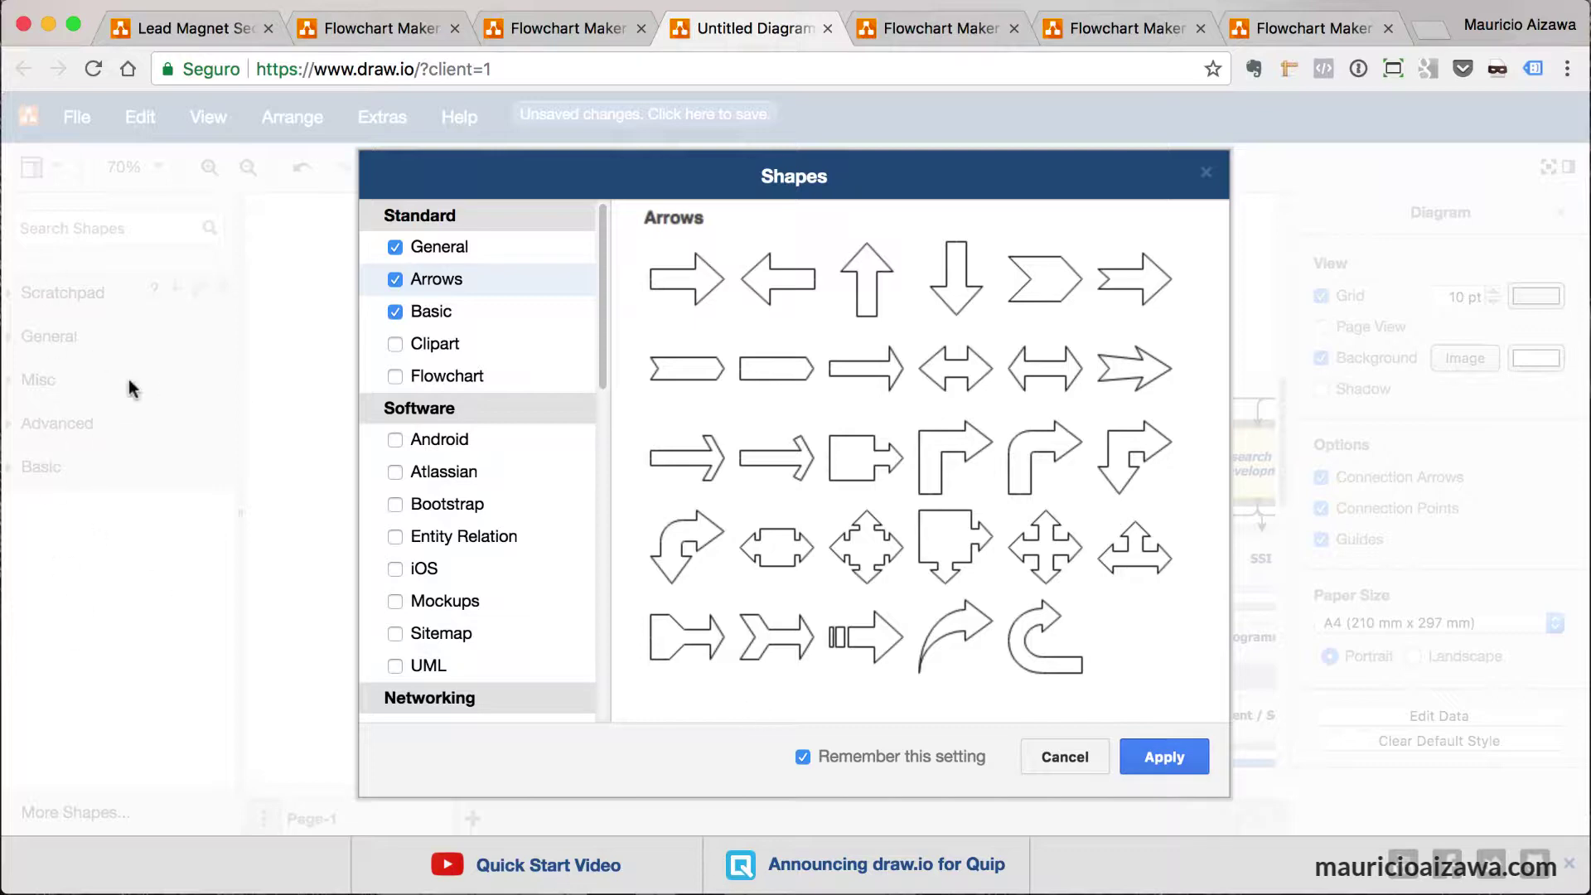
scroll(533, 473, down, 5)
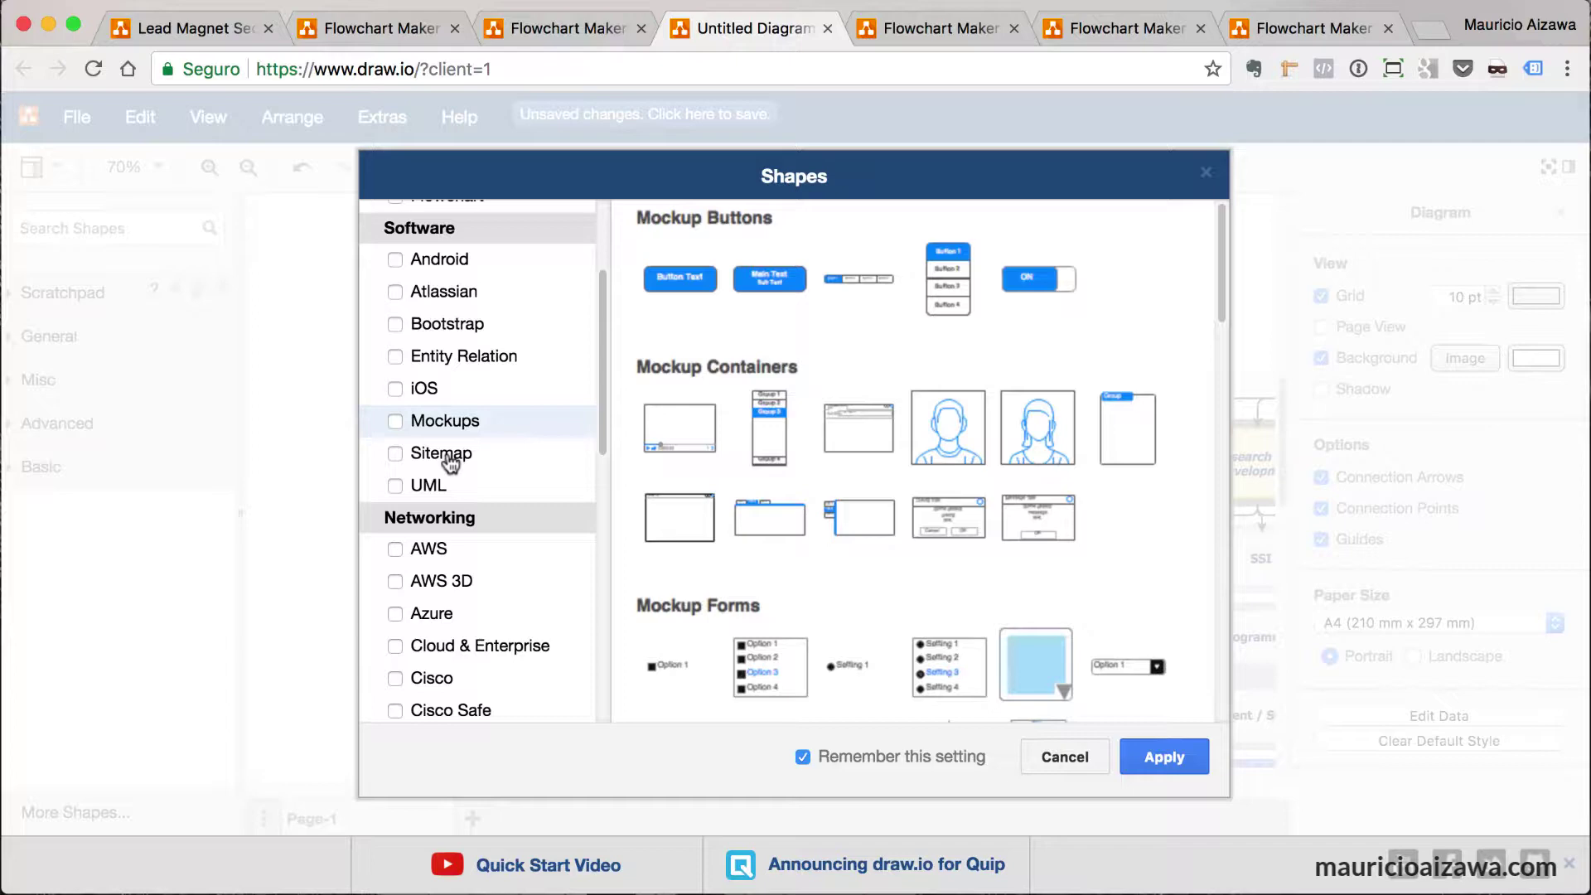
scroll(448, 458, down, 5)
scroll(448, 458, up, 5)
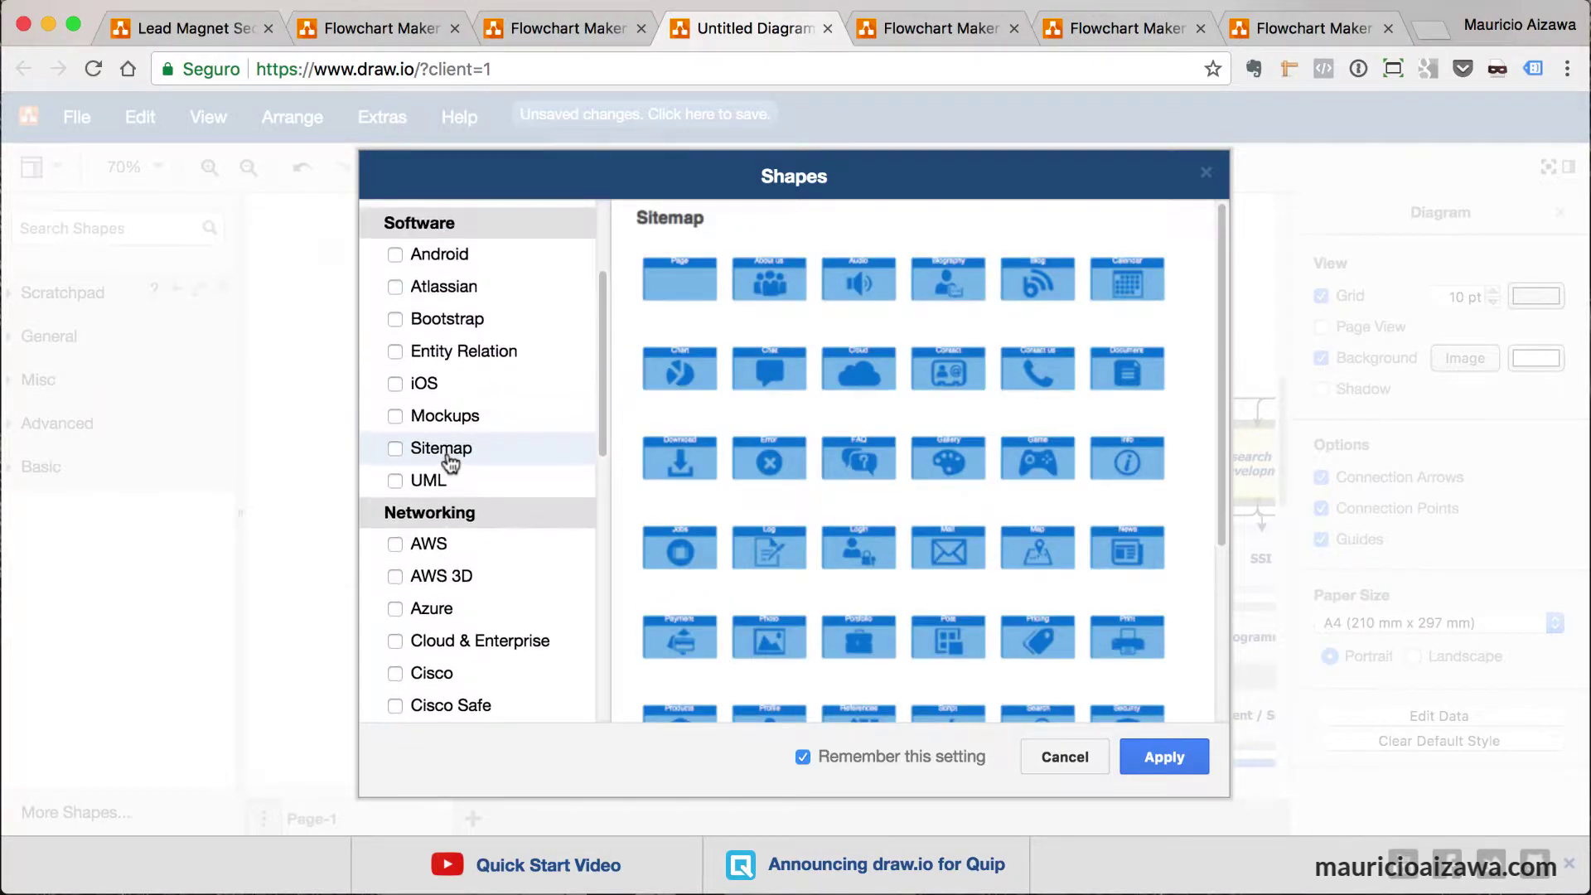
scroll(450, 460, down, 10)
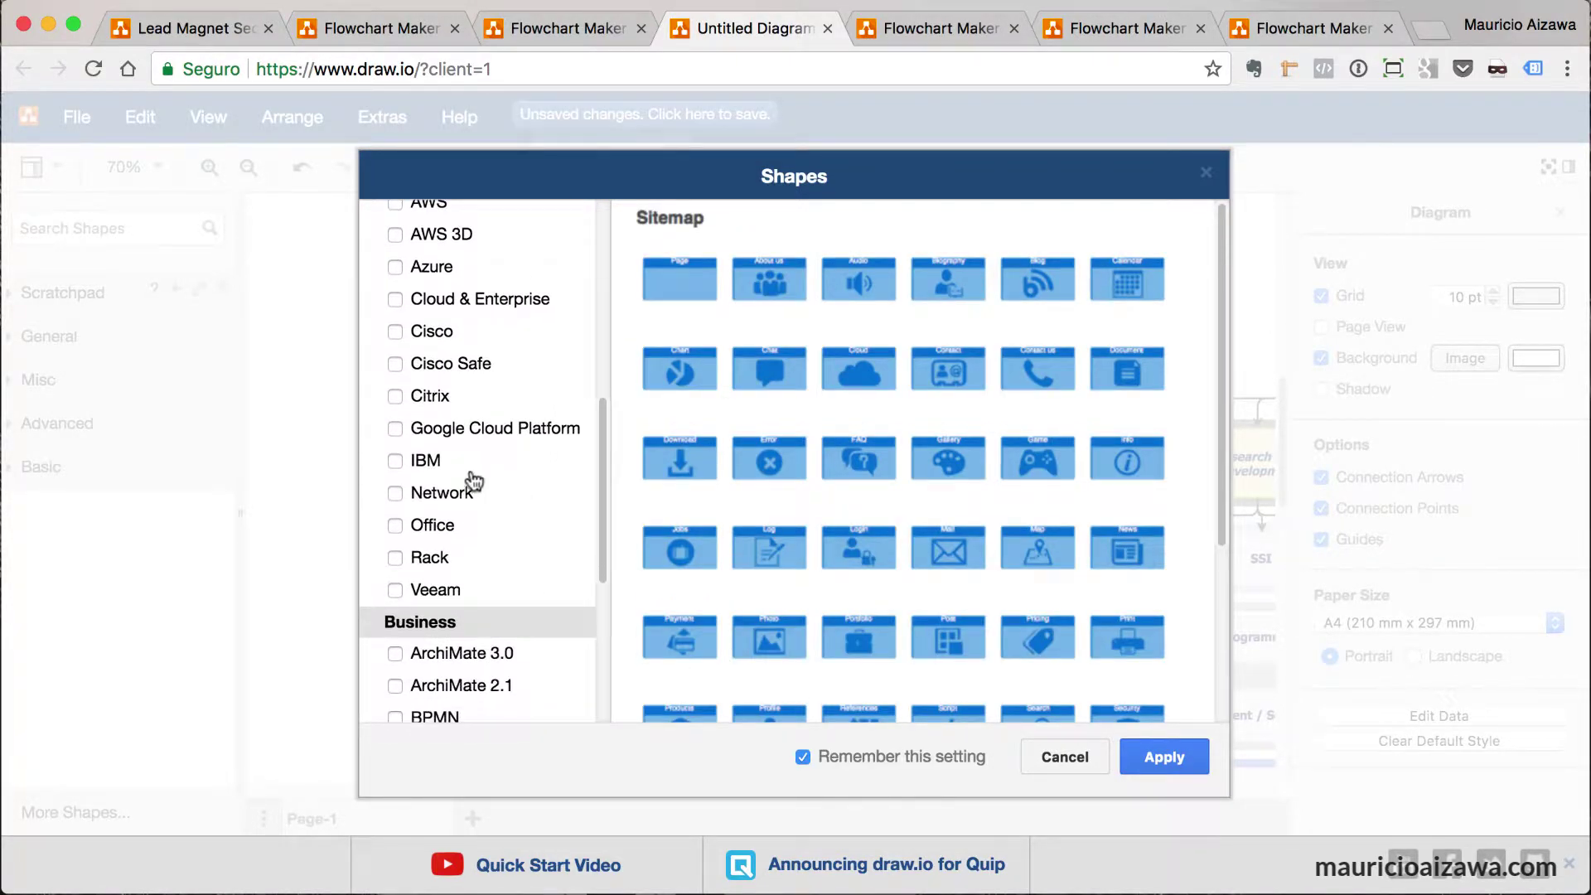
scroll(470, 477, down, 2)
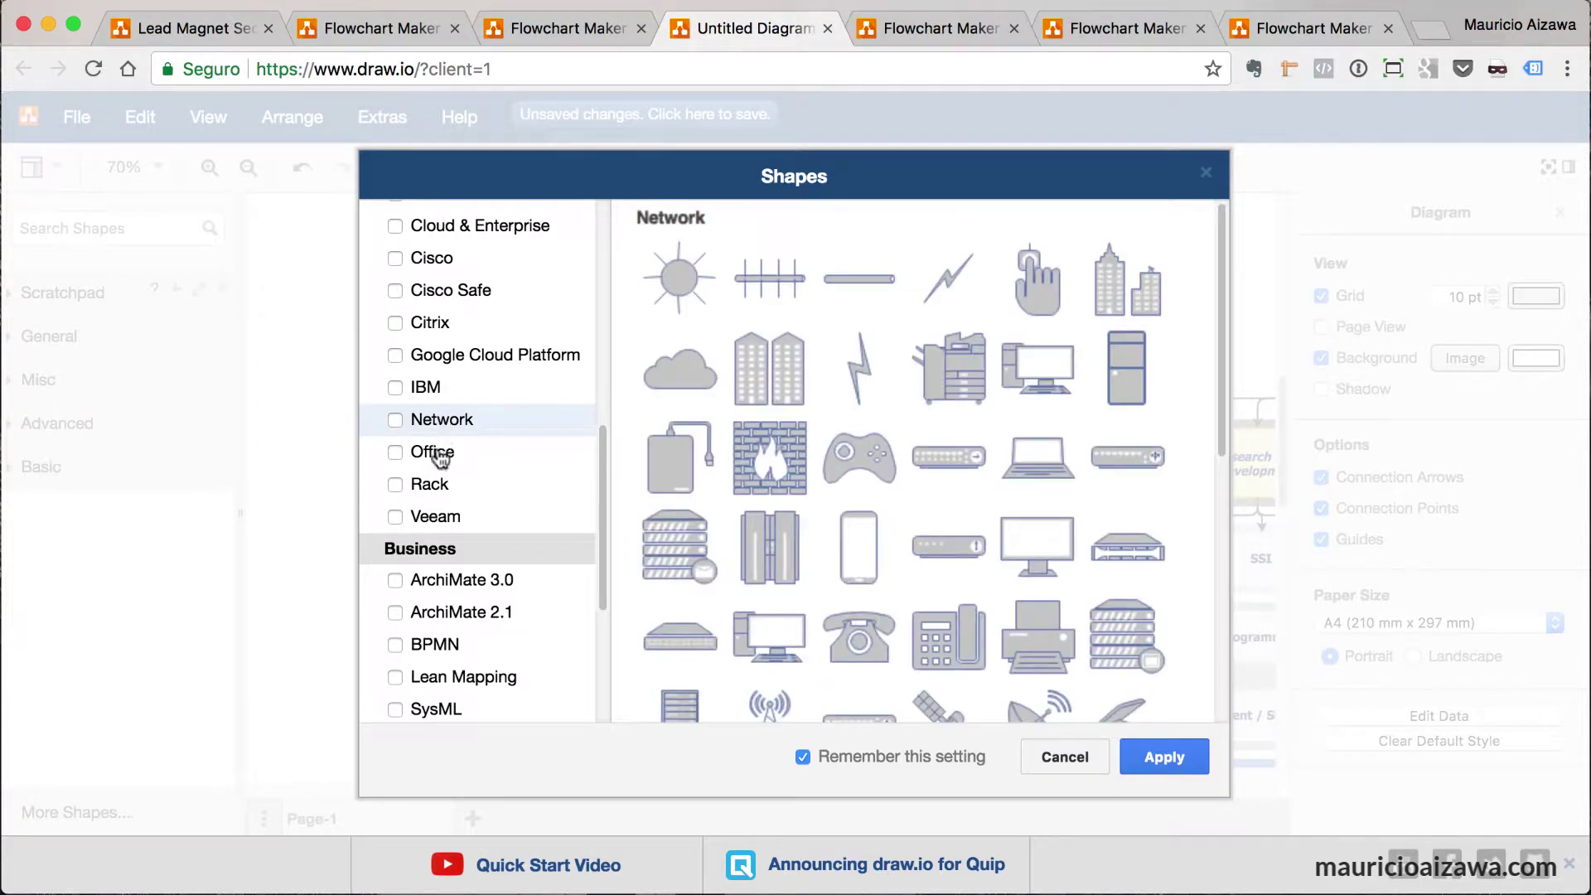
scroll(476, 459, down, 5)
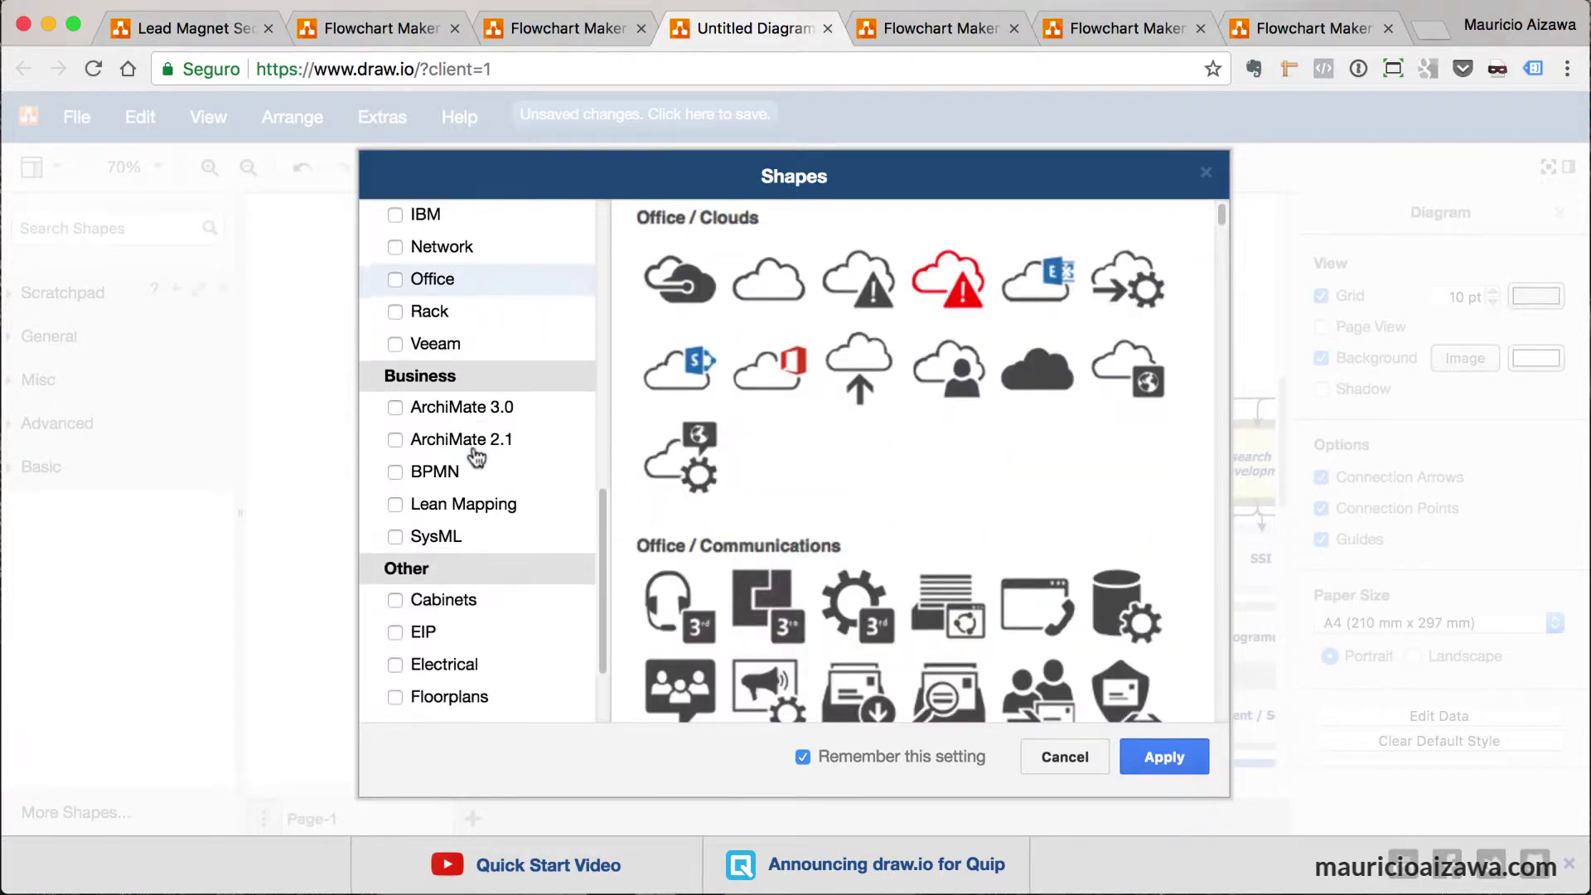
scroll(475, 452, down, 3)
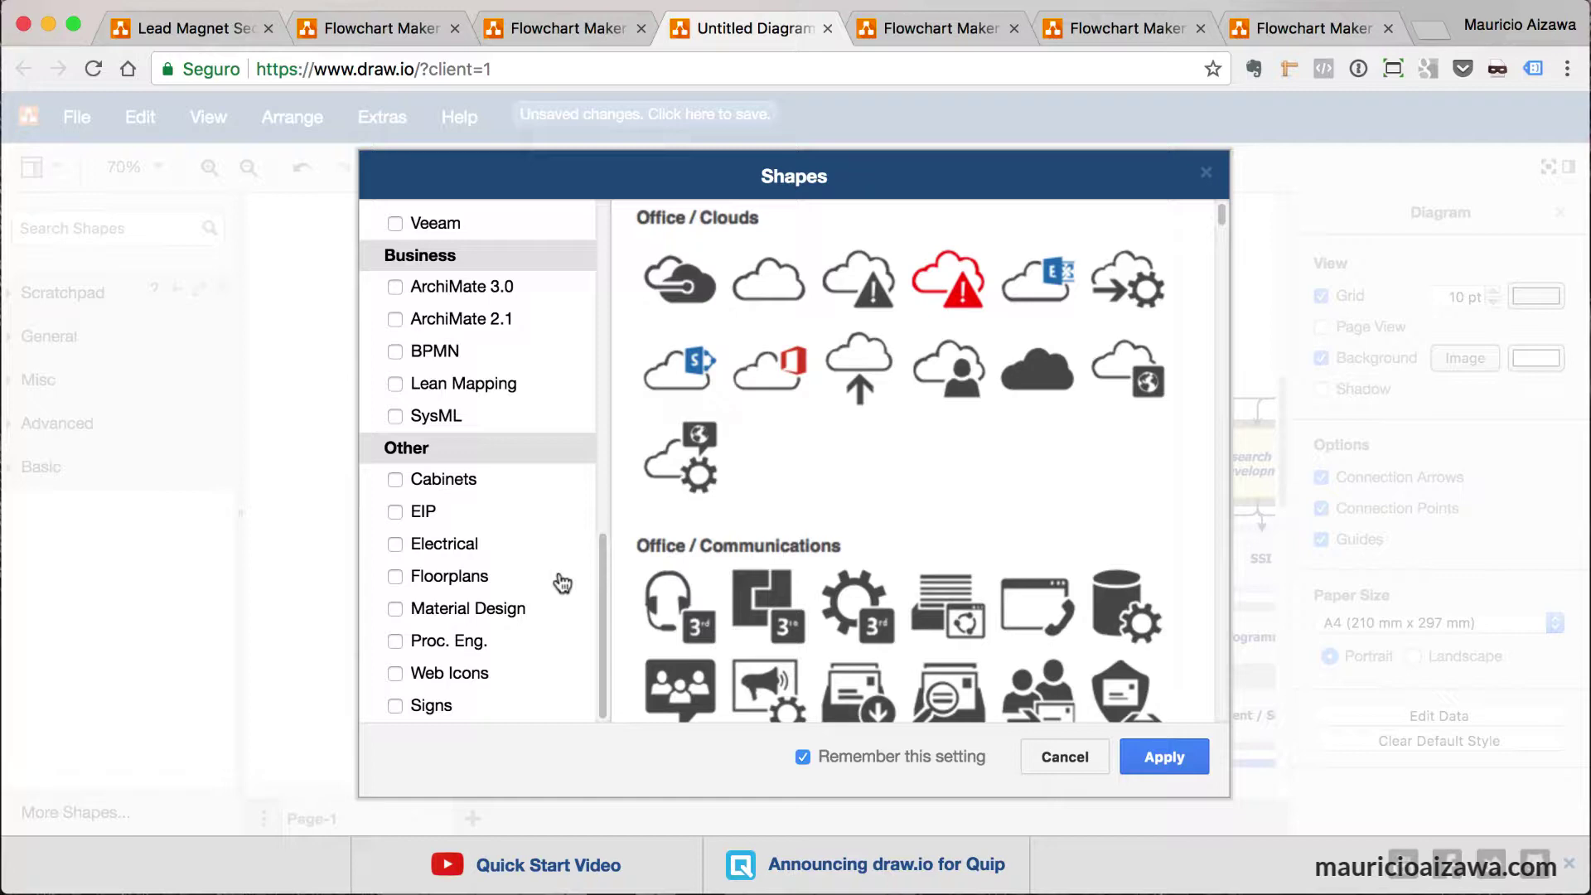
click(1164, 758)
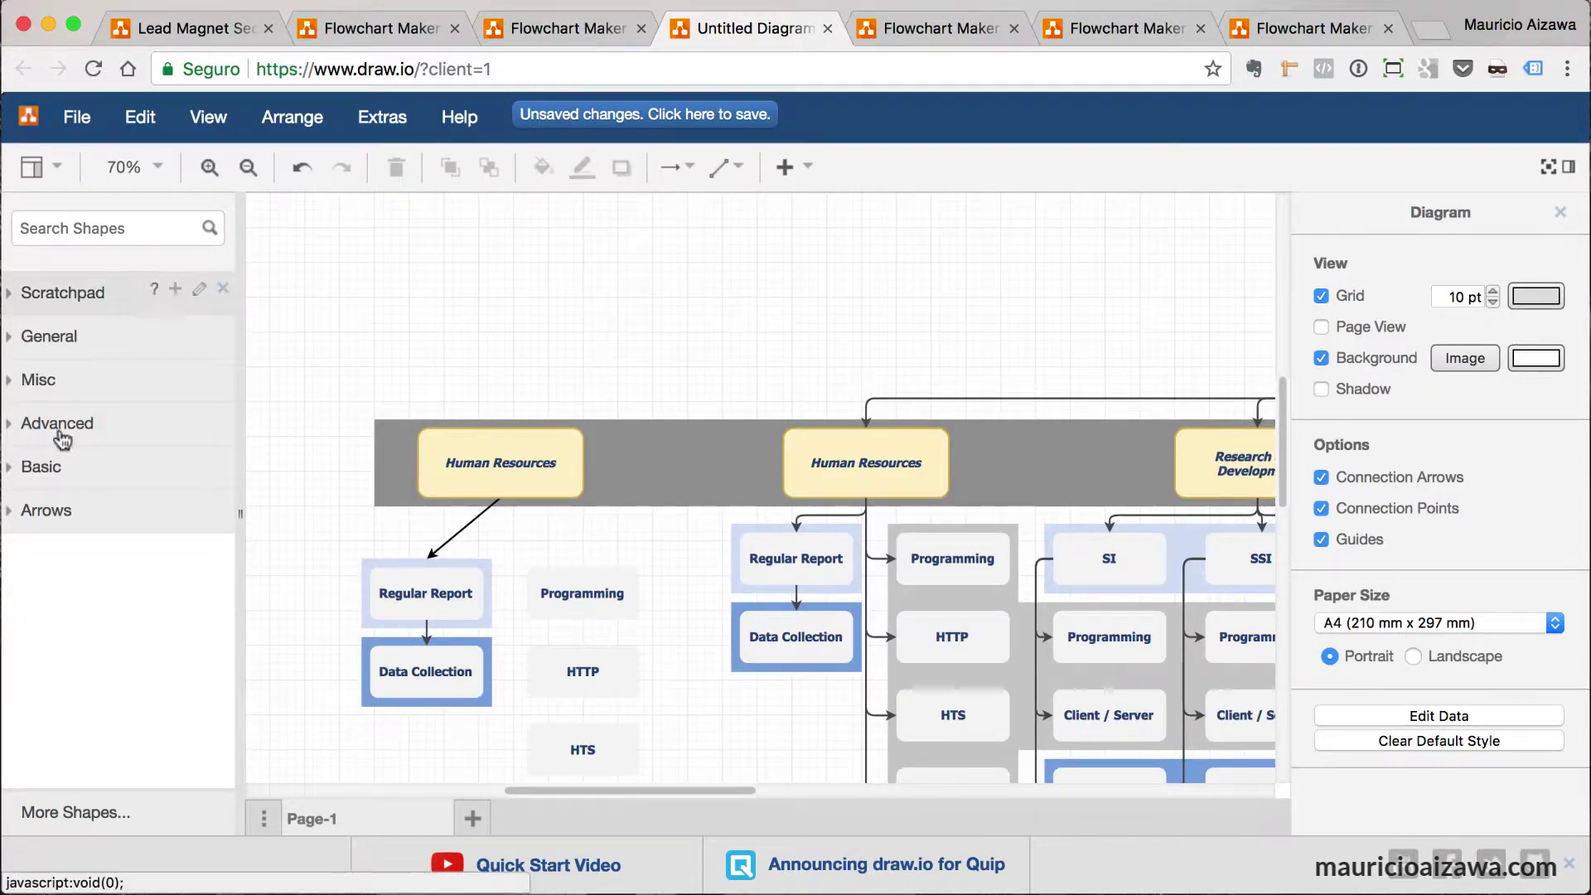
Drag a green left arrow and a green up arrow from Arrows onto the canvas above the org chart.
click(106, 512)
drag(108, 572, 461, 340)
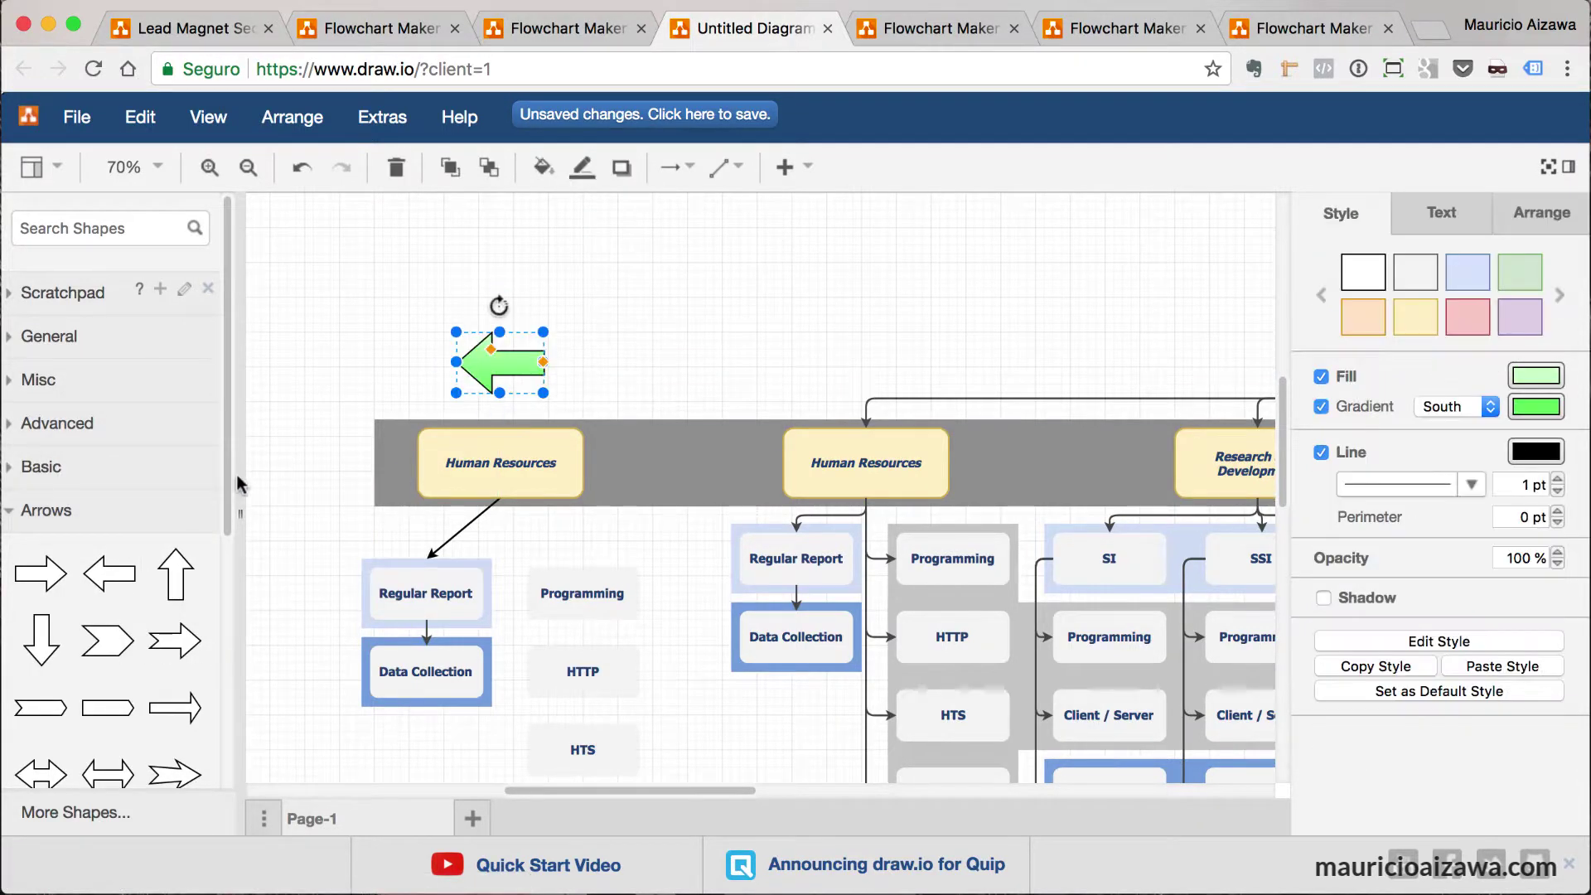
drag(184, 551, 452, 287)
click(930, 289)
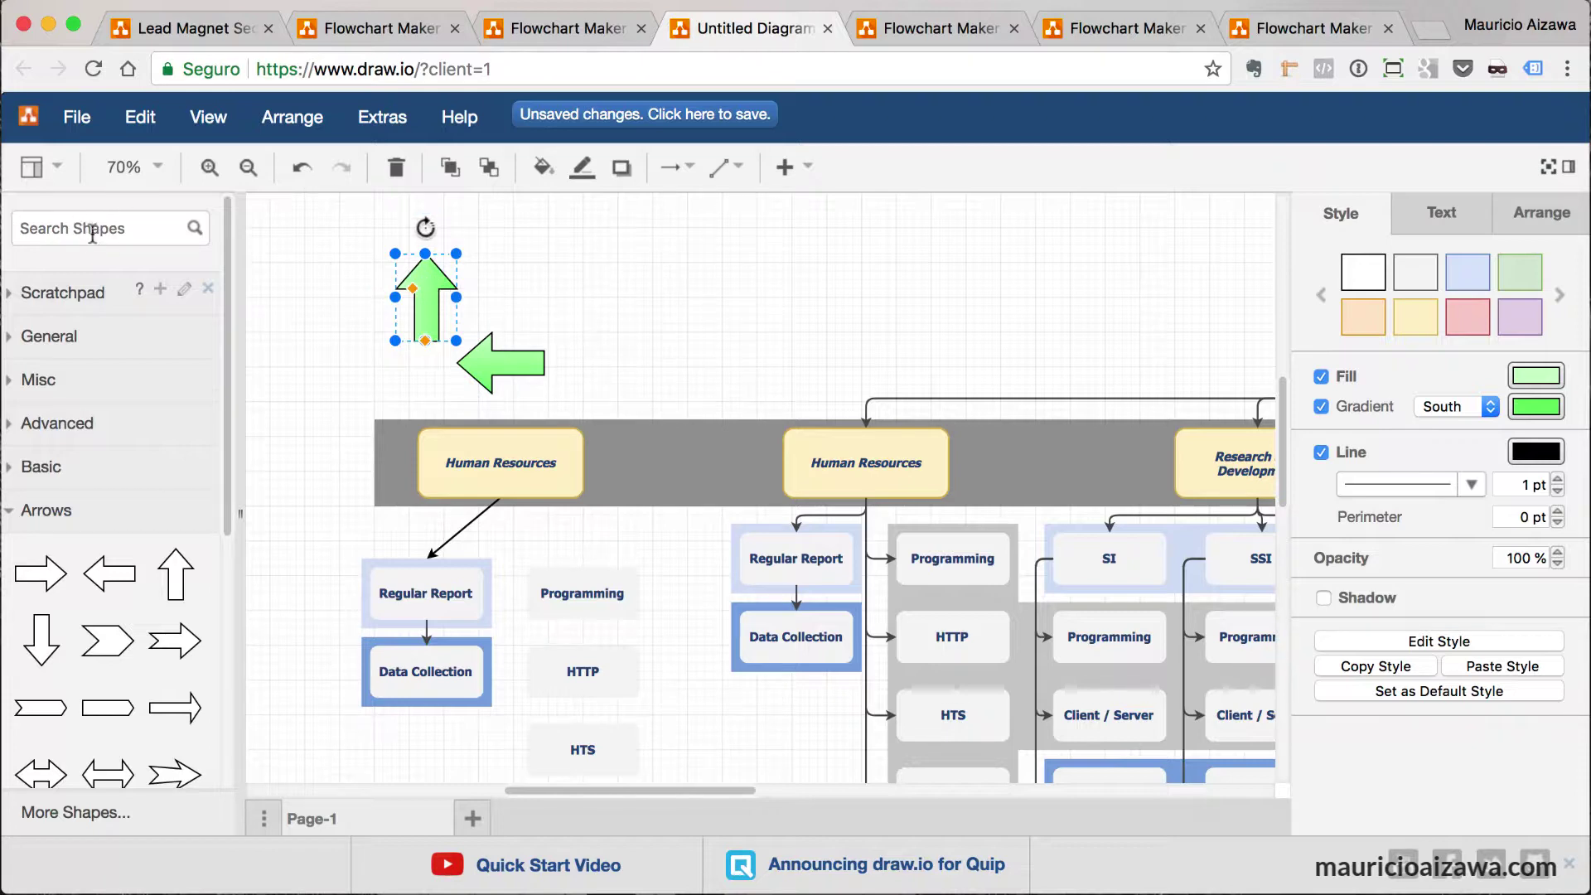
Search the shape library for 'facebook' icons.
text(facebook)
key(Return)
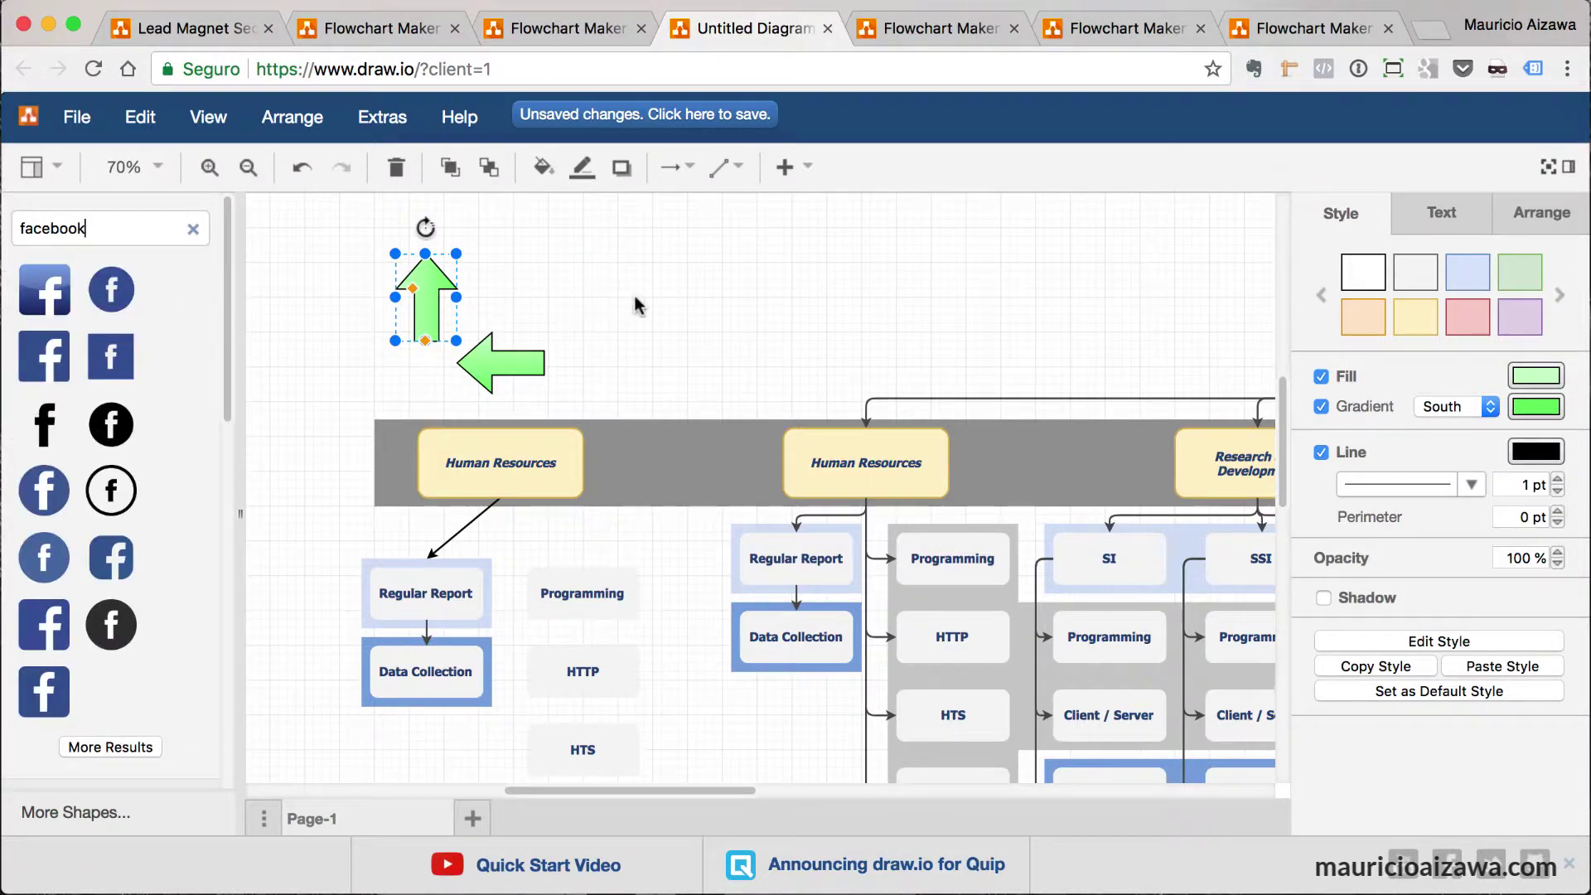
scroll(635, 299, up, 3)
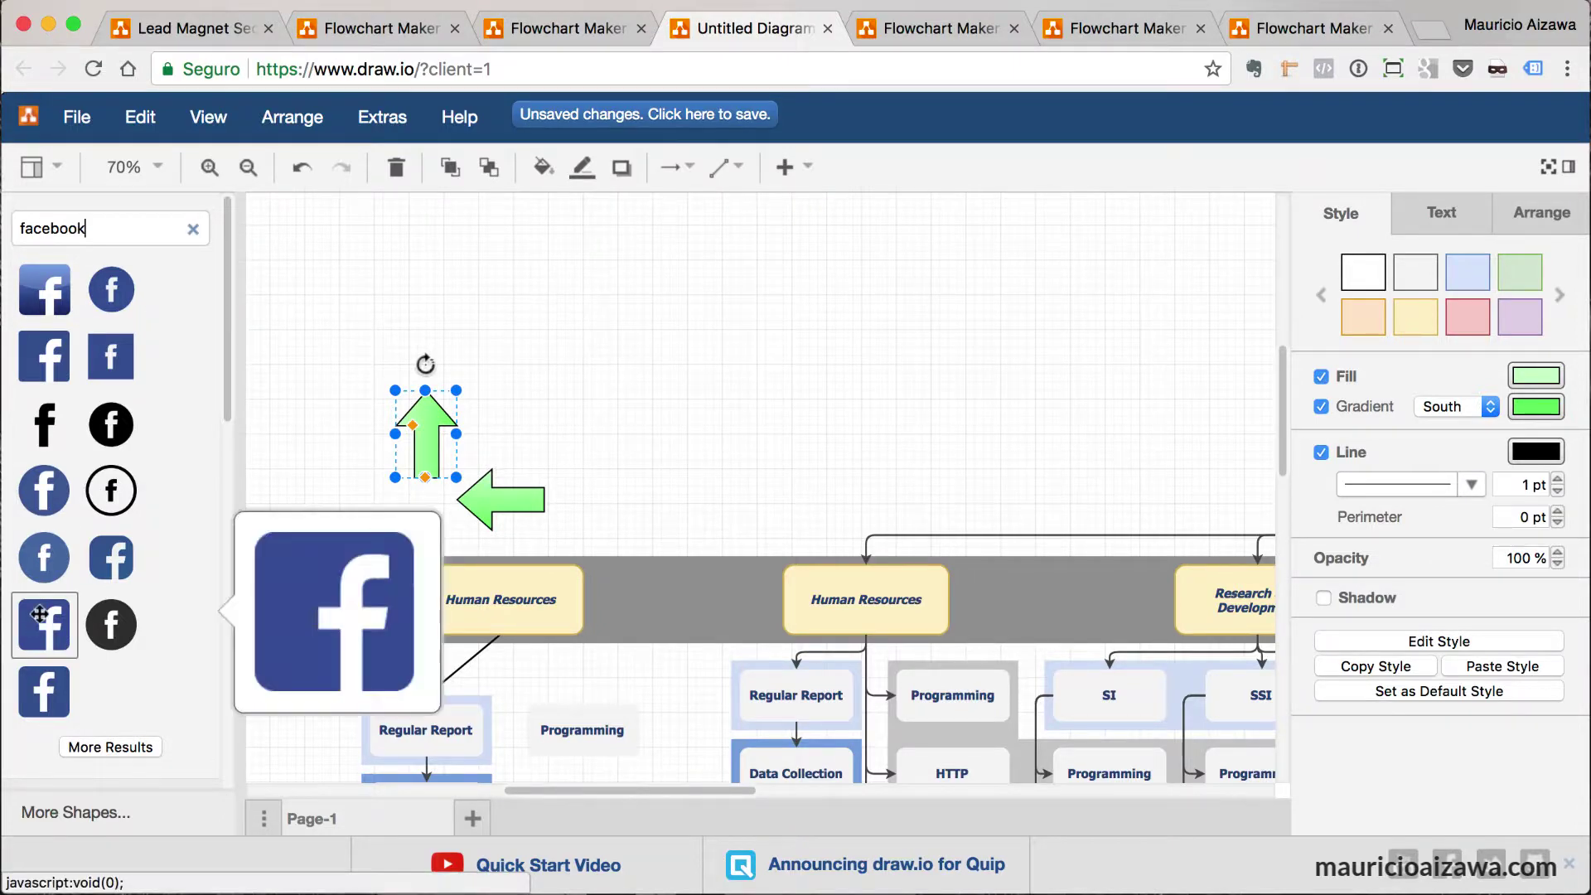
mouse_move(47, 672)
Place the square Facebook icon on the canvas, resize it and position it above the arrows.
drag(40, 632, 851, 351)
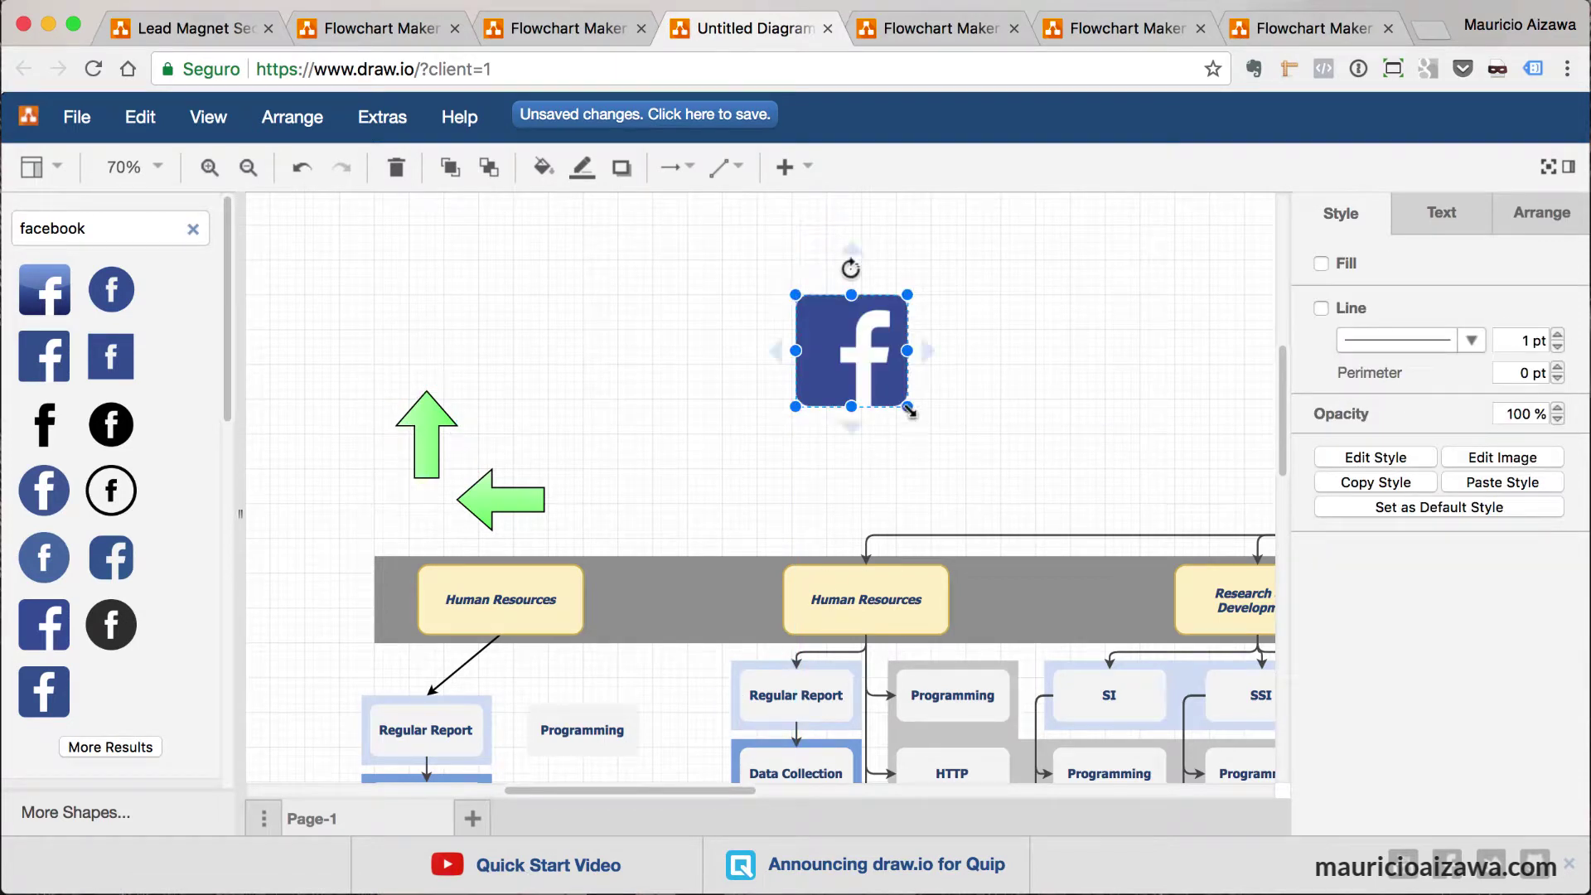
mouse_move(909, 409)
mouse_down()
mouse_move(836, 335)
mouse_move(909, 408)
mouse_up()
drag(796, 351, 565, 295)
click(1013, 404)
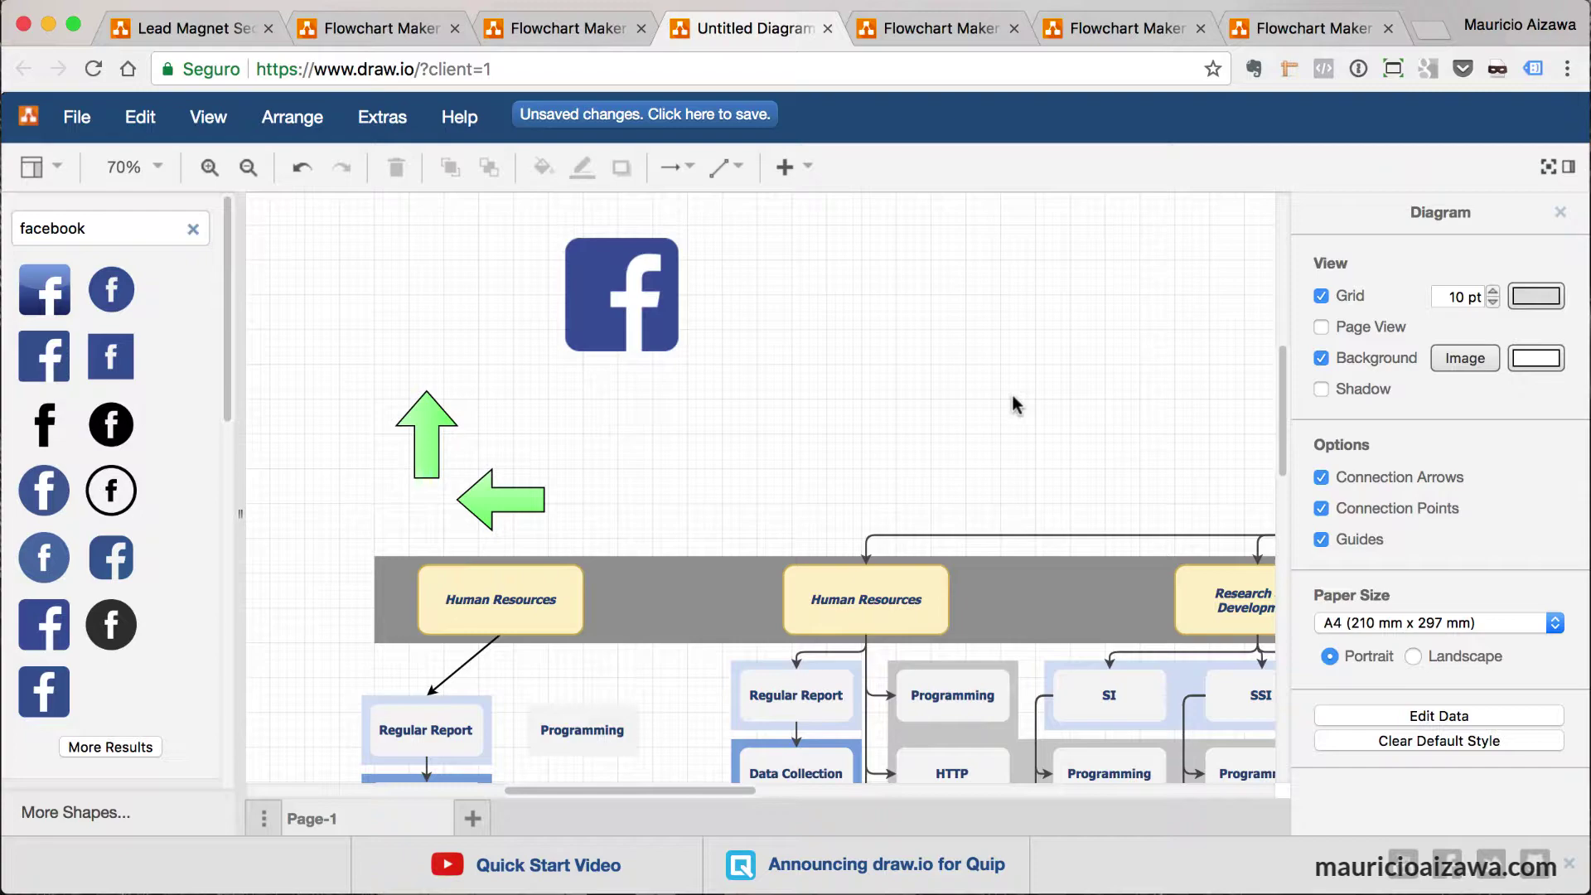
click(199, 29)
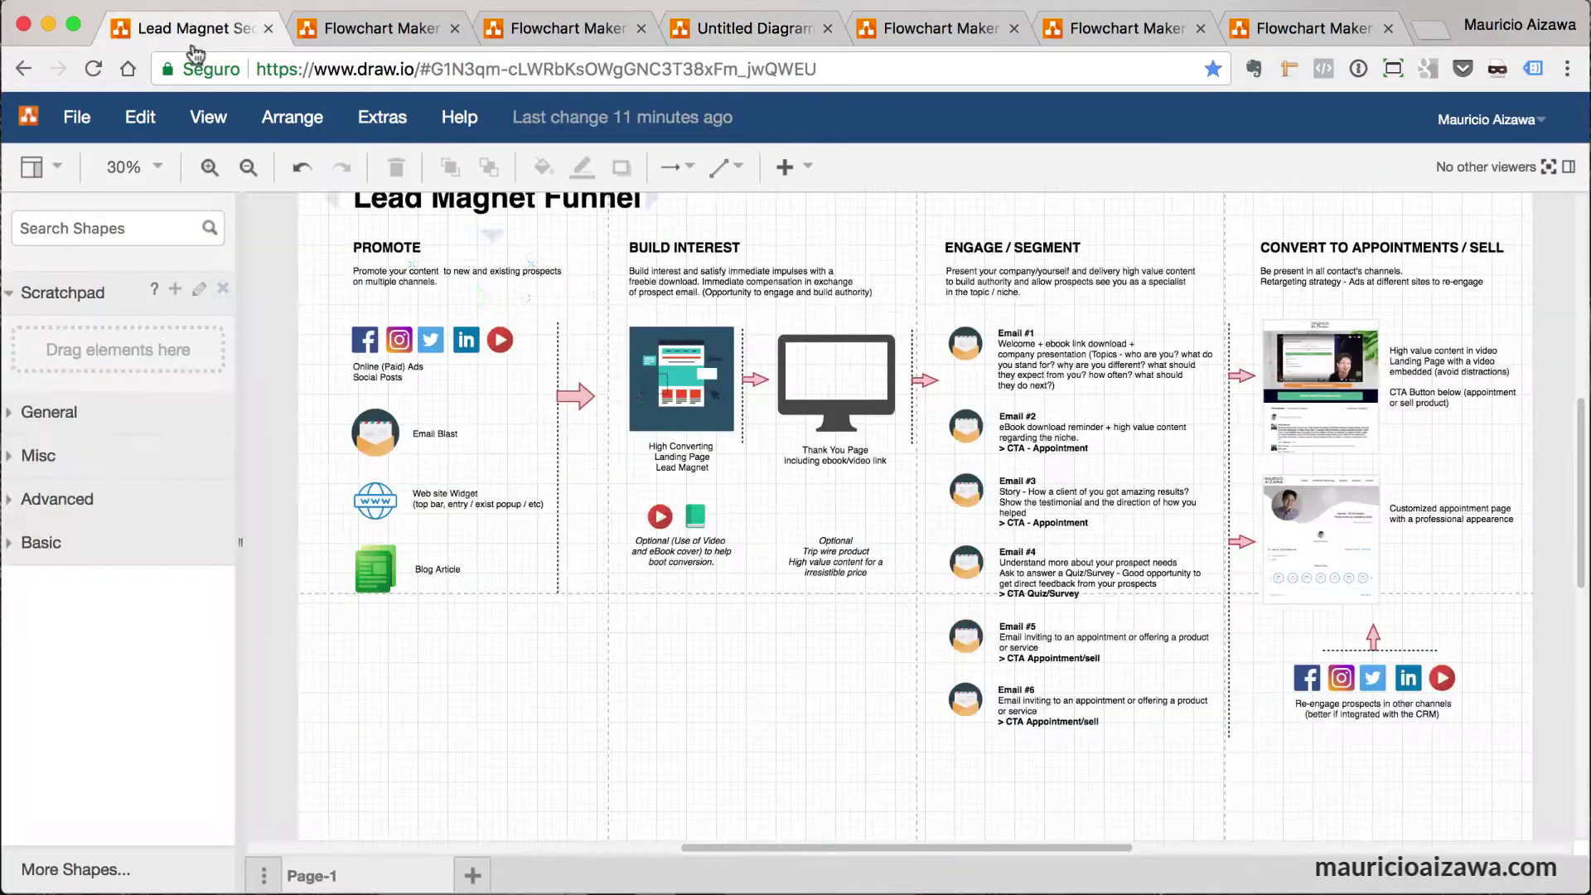
scroll(690, 421, up, 5)
scroll(690, 421, down, 4)
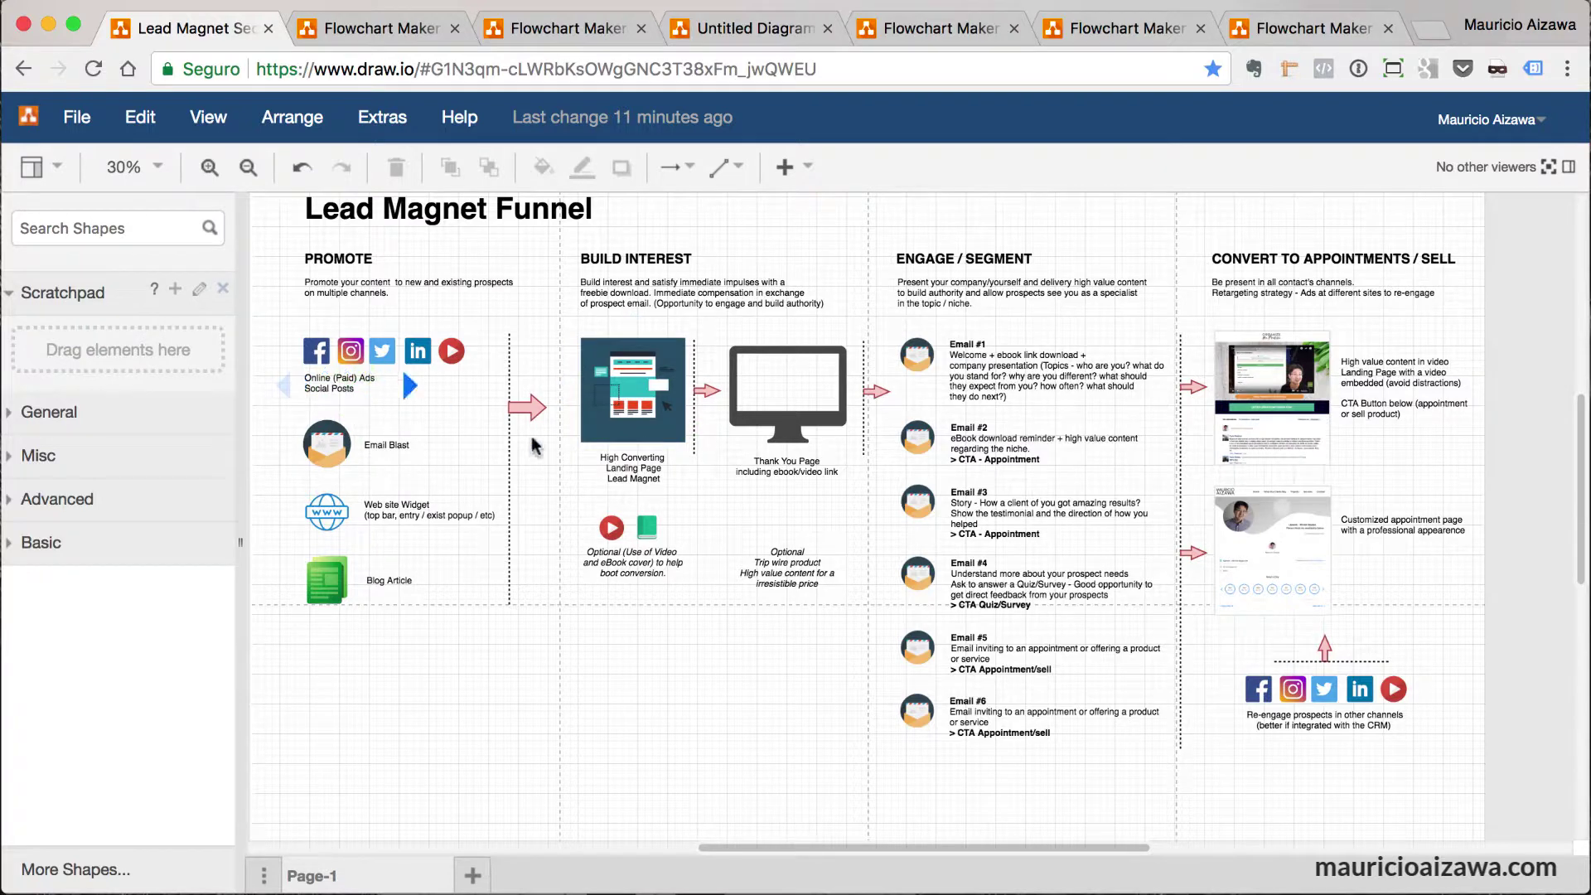
click(485, 658)
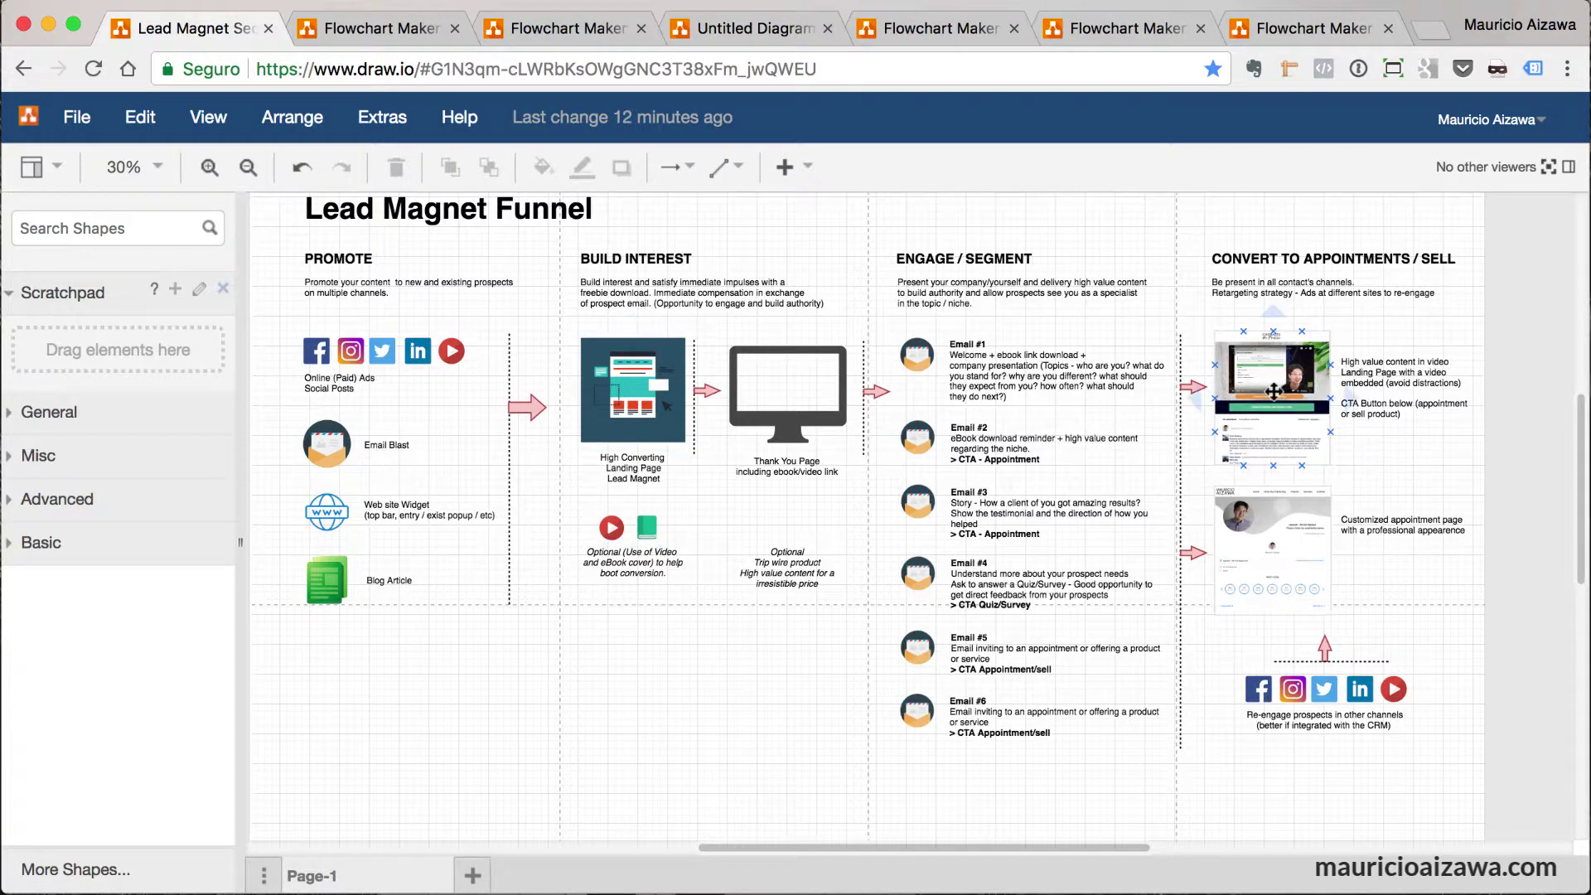
scroll(1274, 391, right, 1)
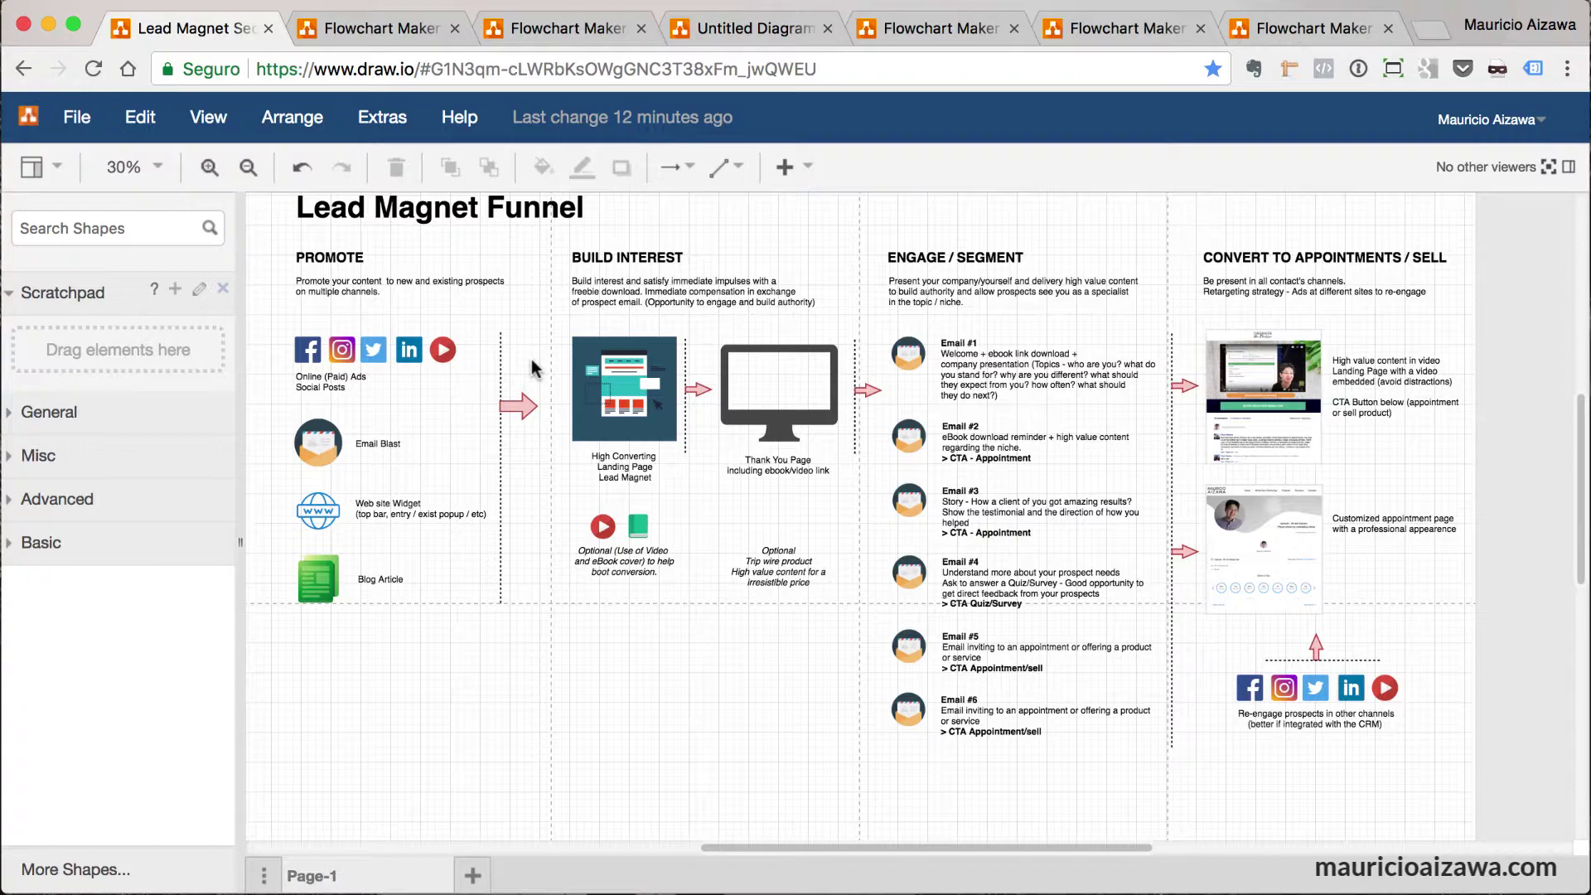
click(555, 26)
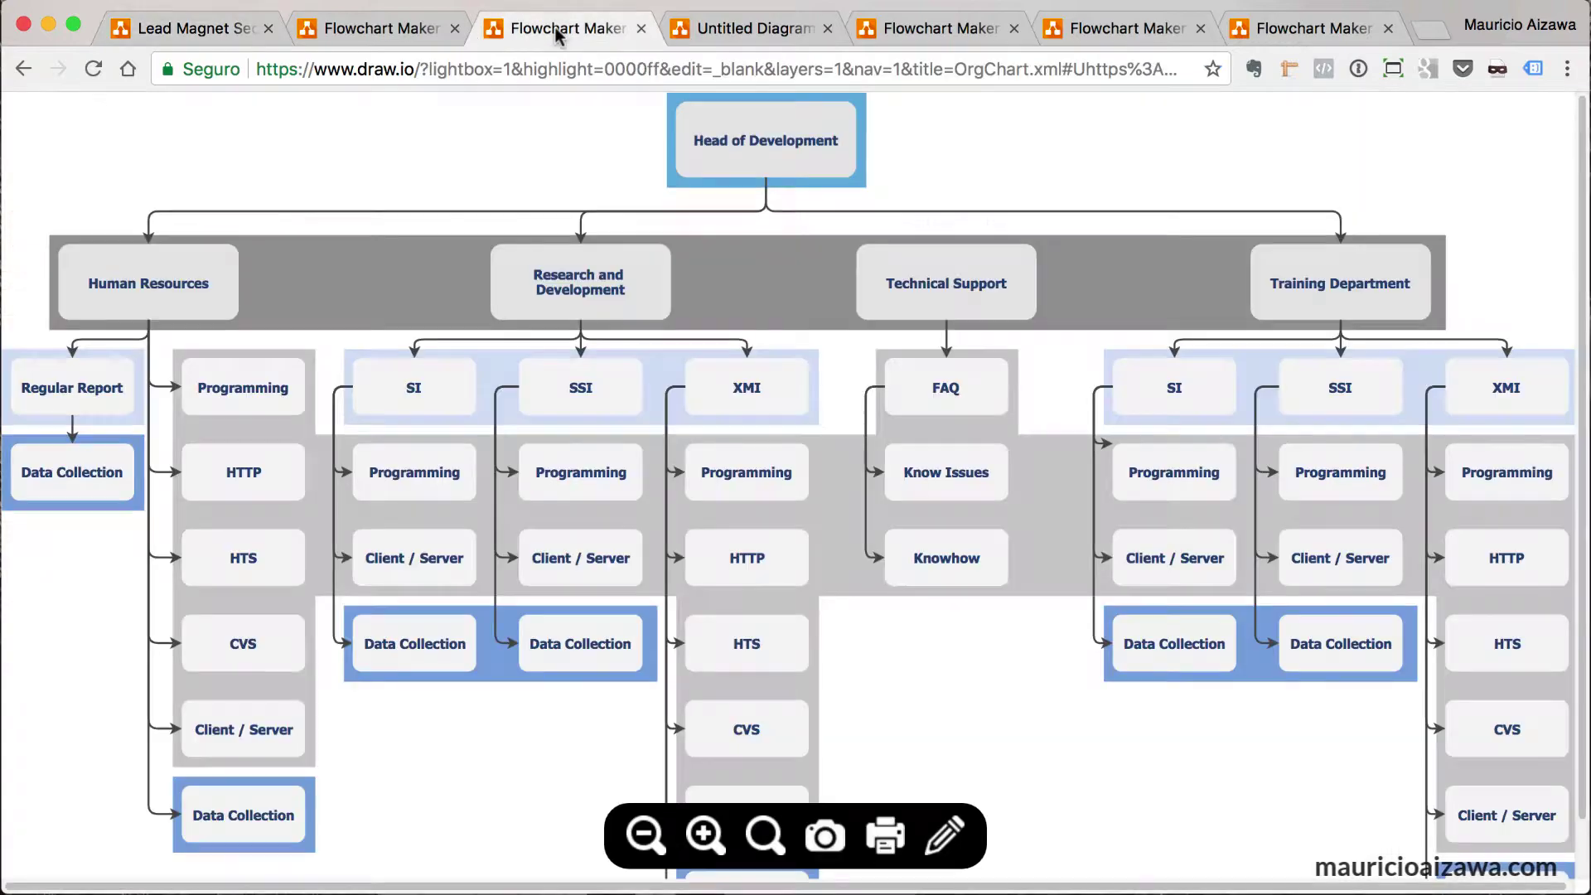
click(750, 37)
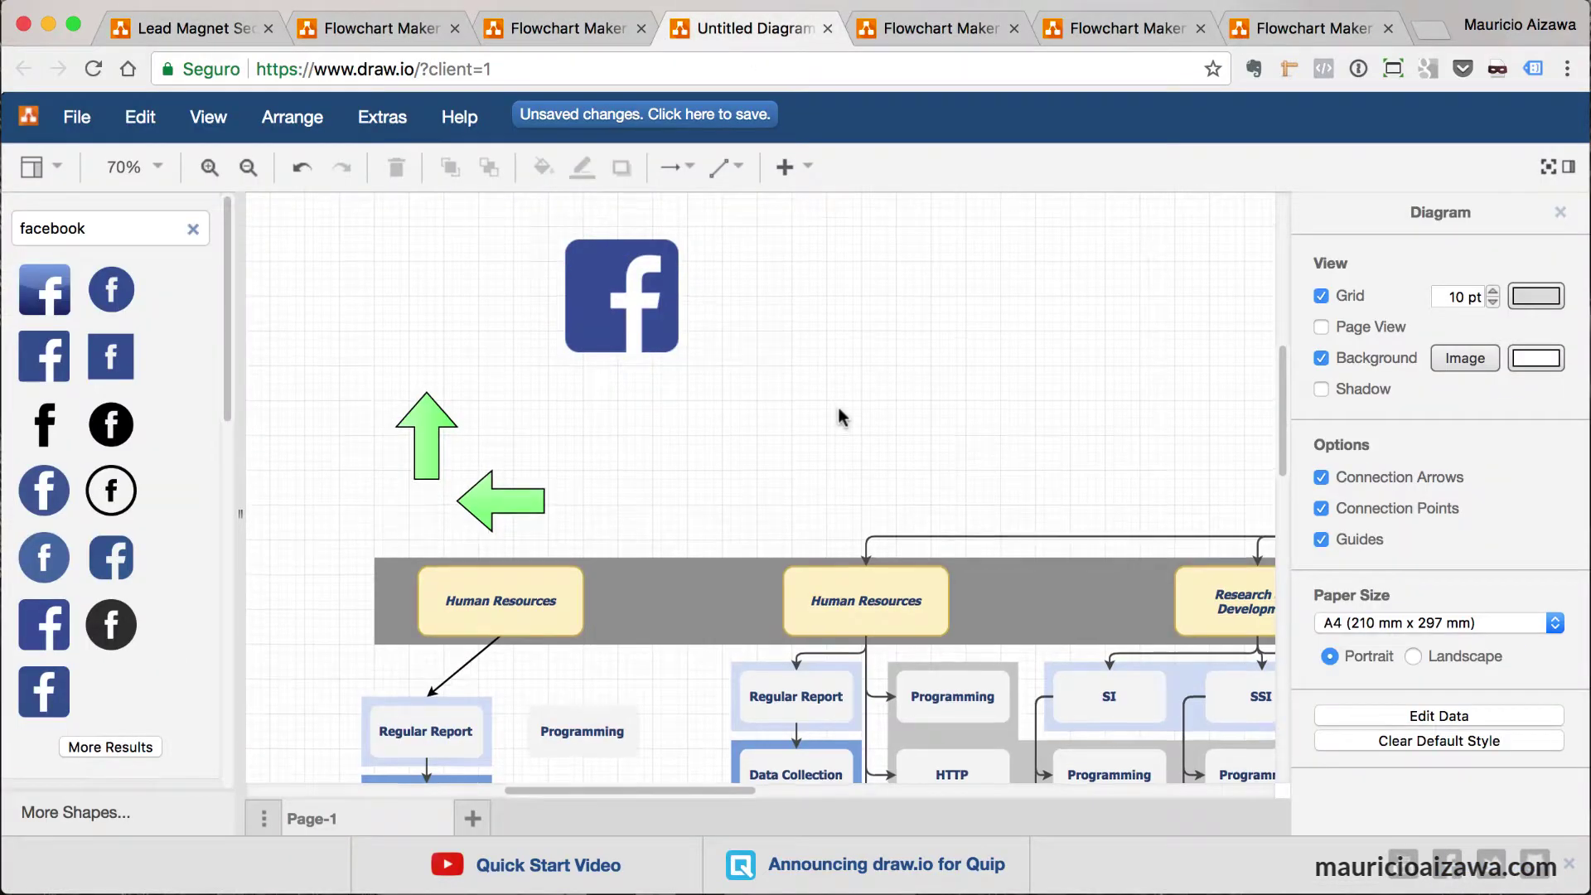
scroll(838, 405, up, 2)
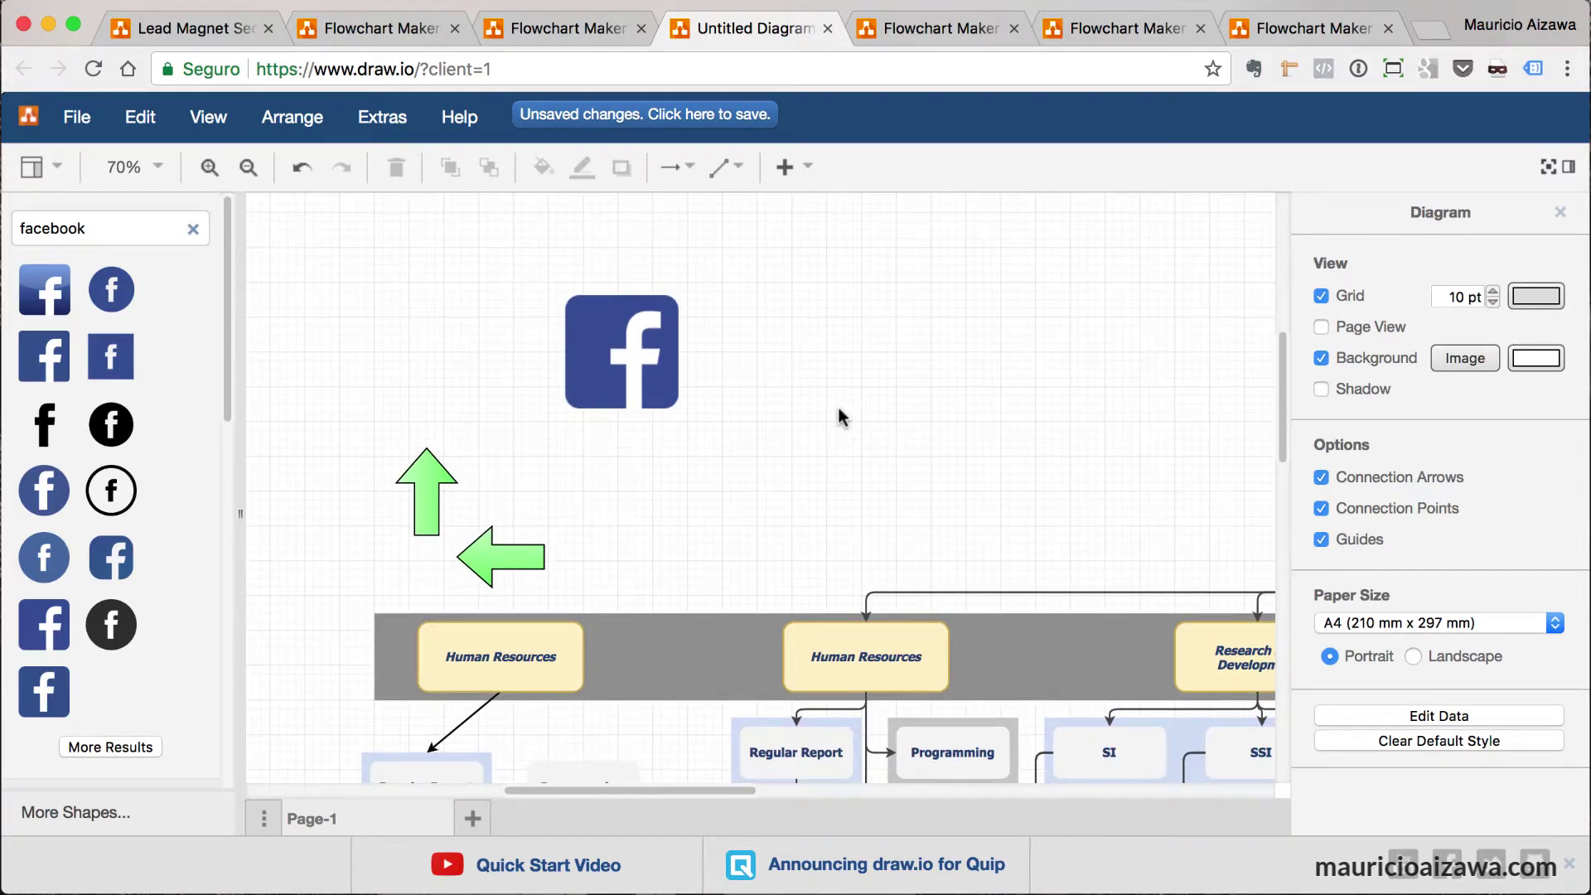
Save the diagram as 'Example Diagram' to the Pasta de Trabalho folder on Google Drive.
click(77, 117)
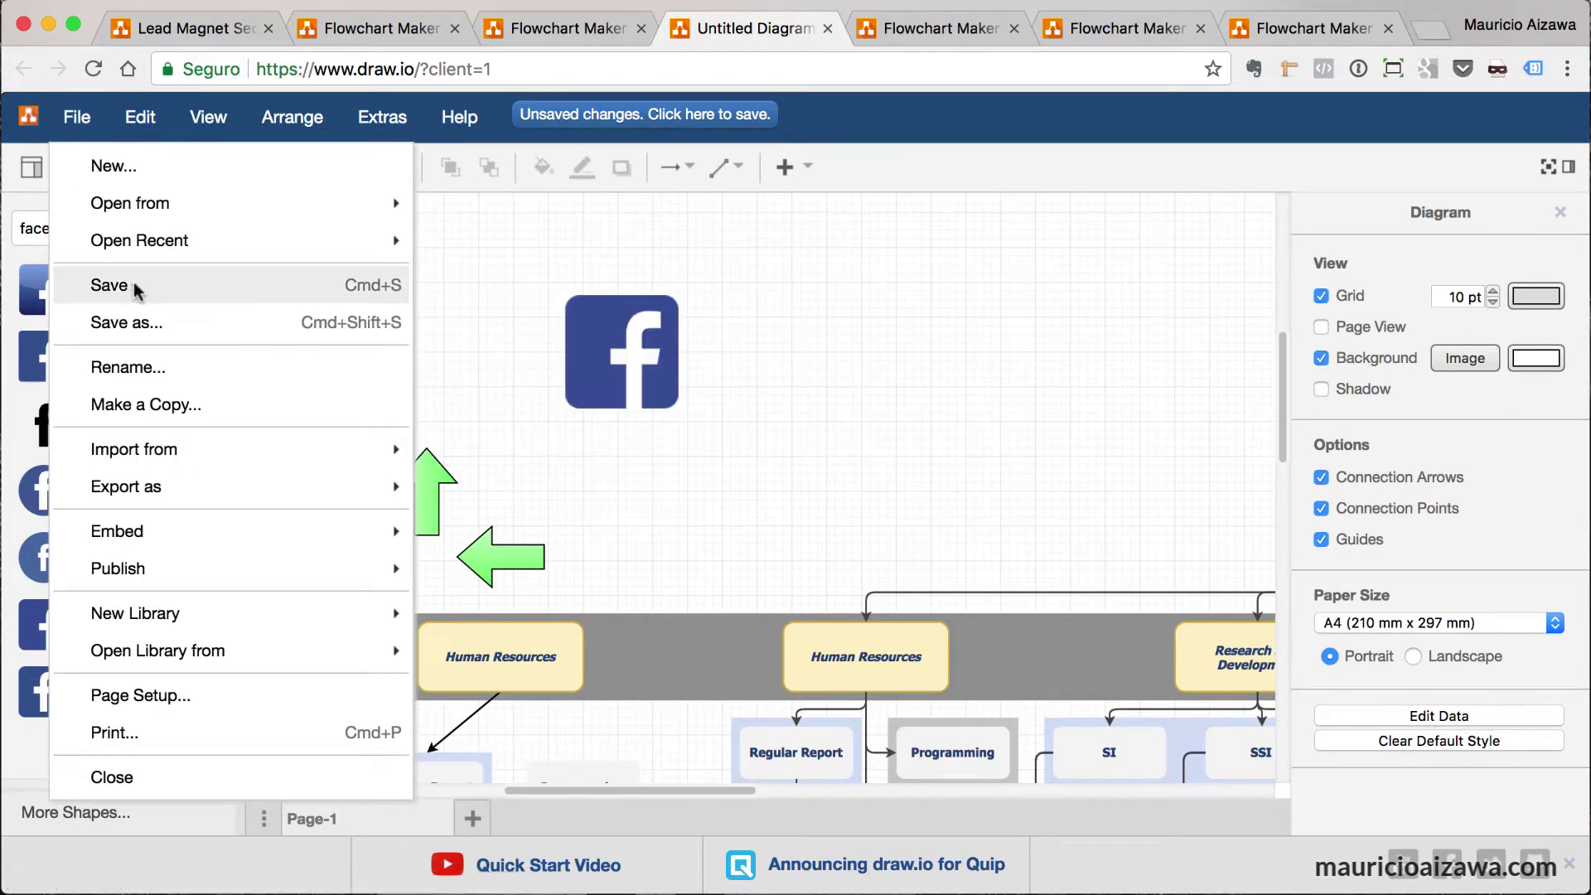
click(108, 284)
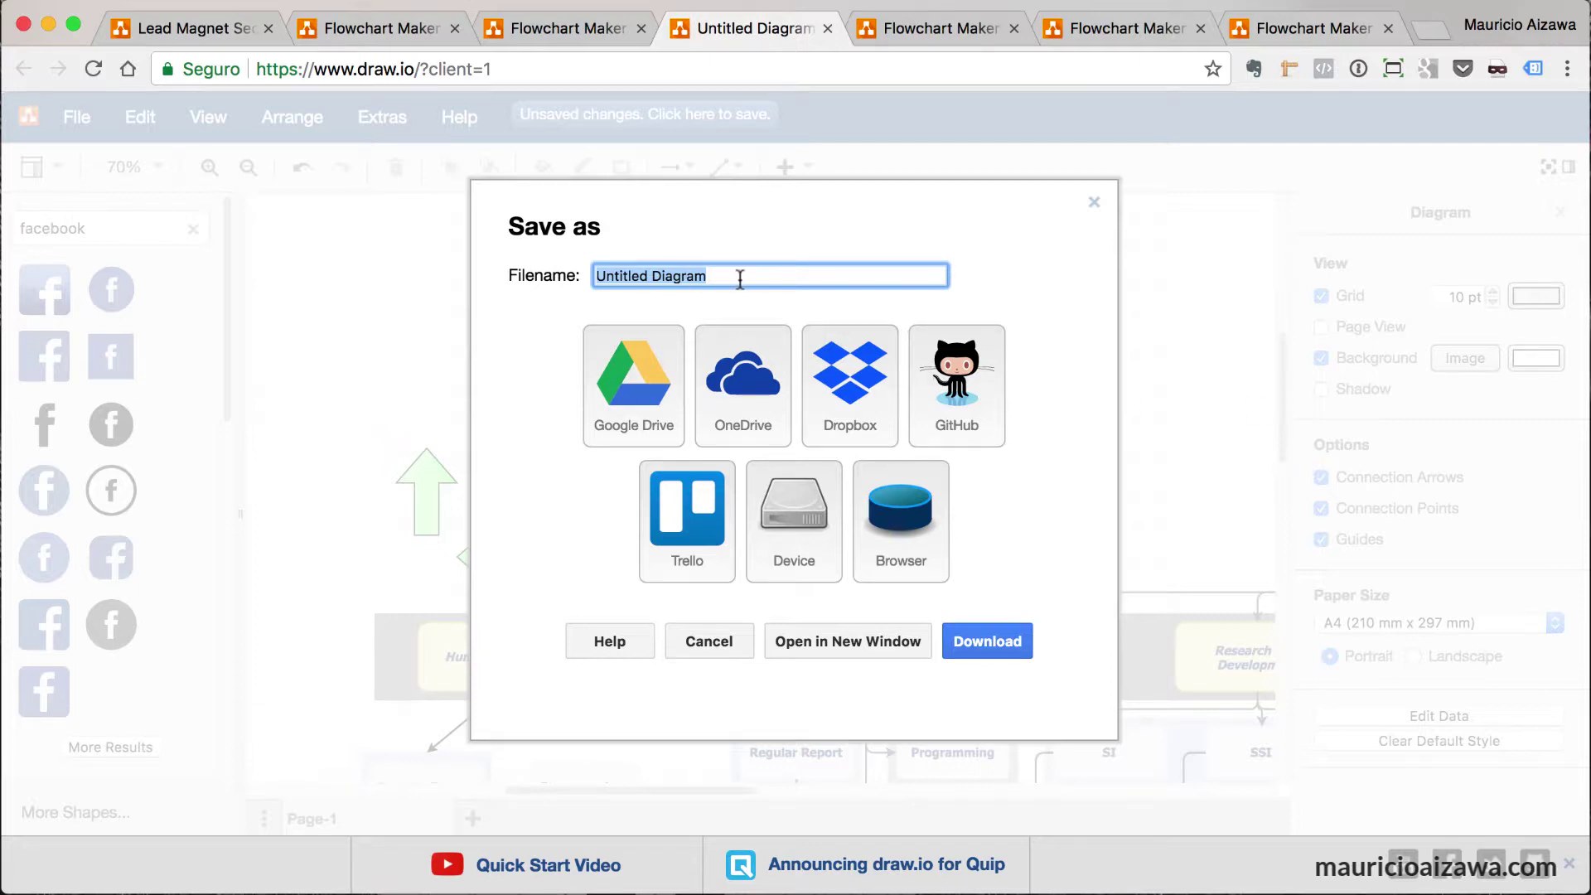
text(Example Diagram)
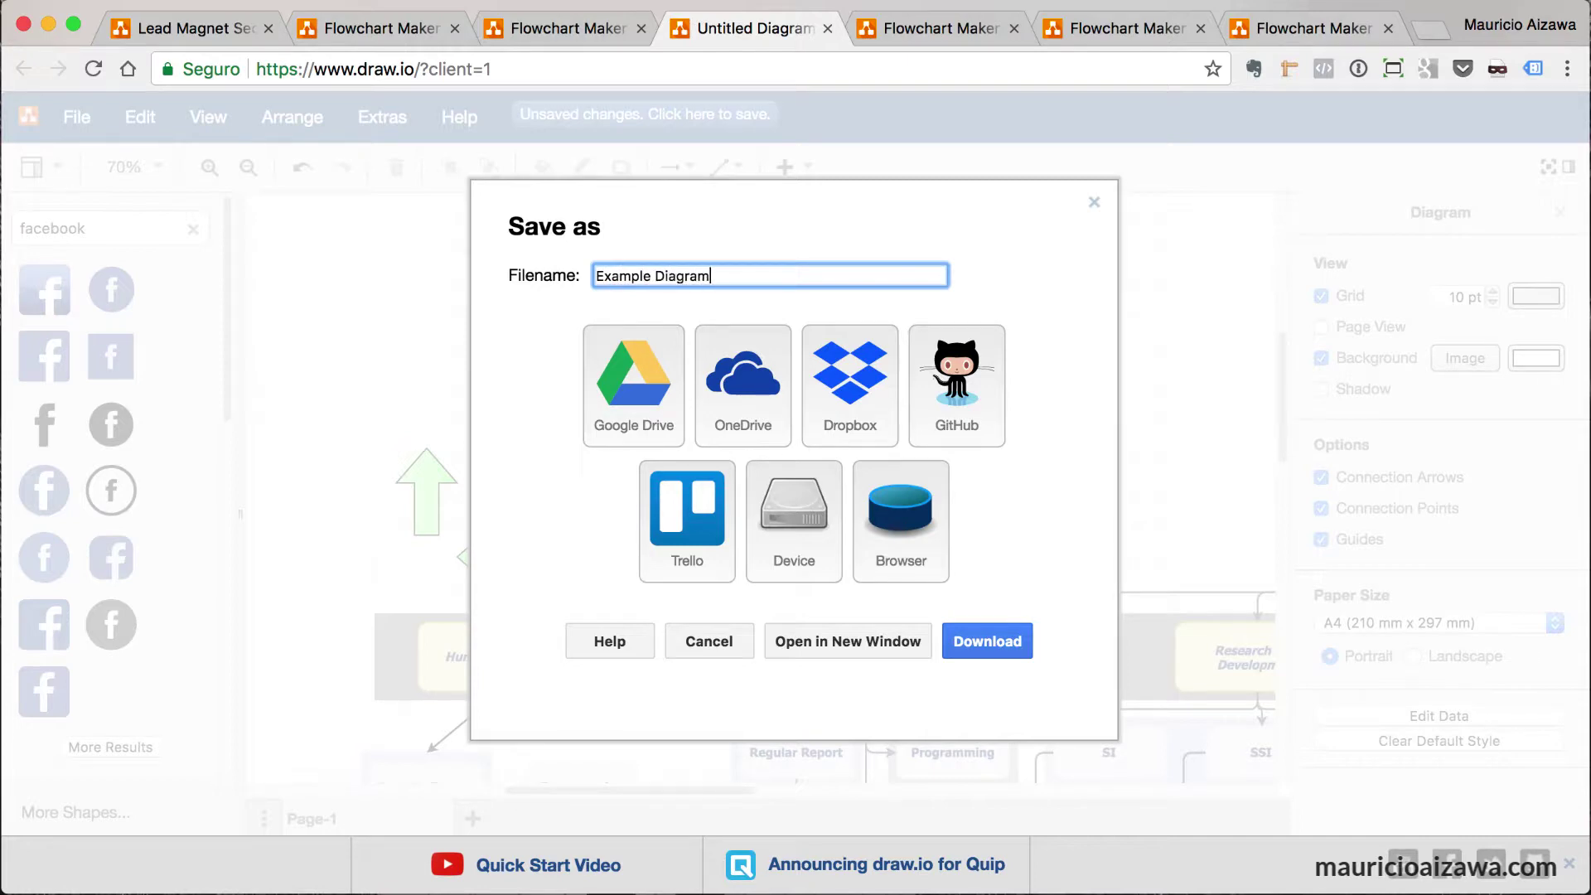
click(589, 357)
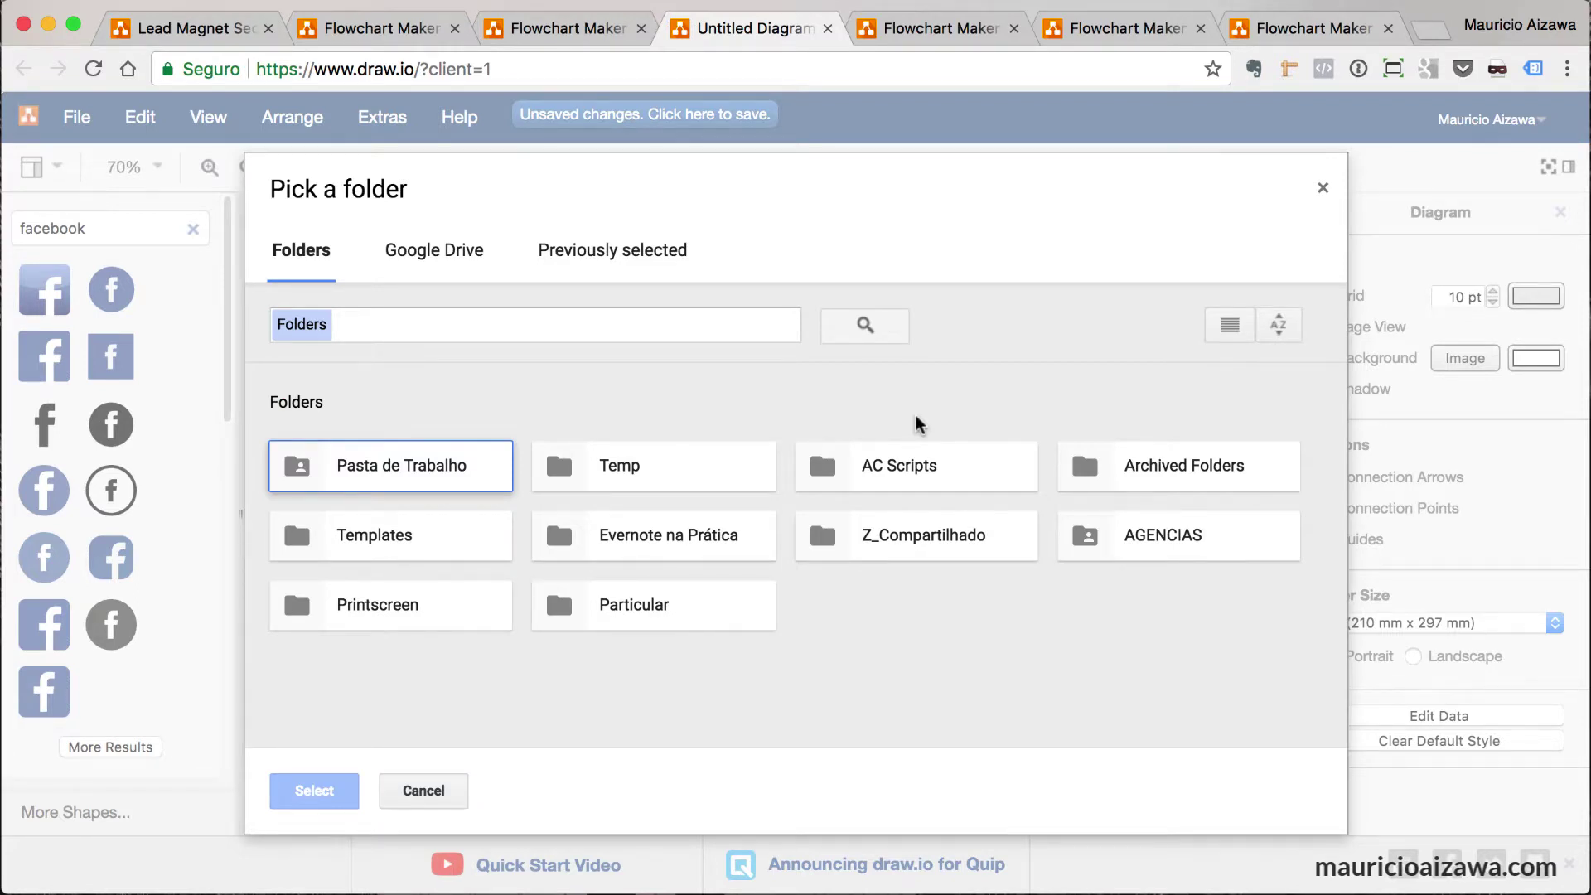
click(399, 466)
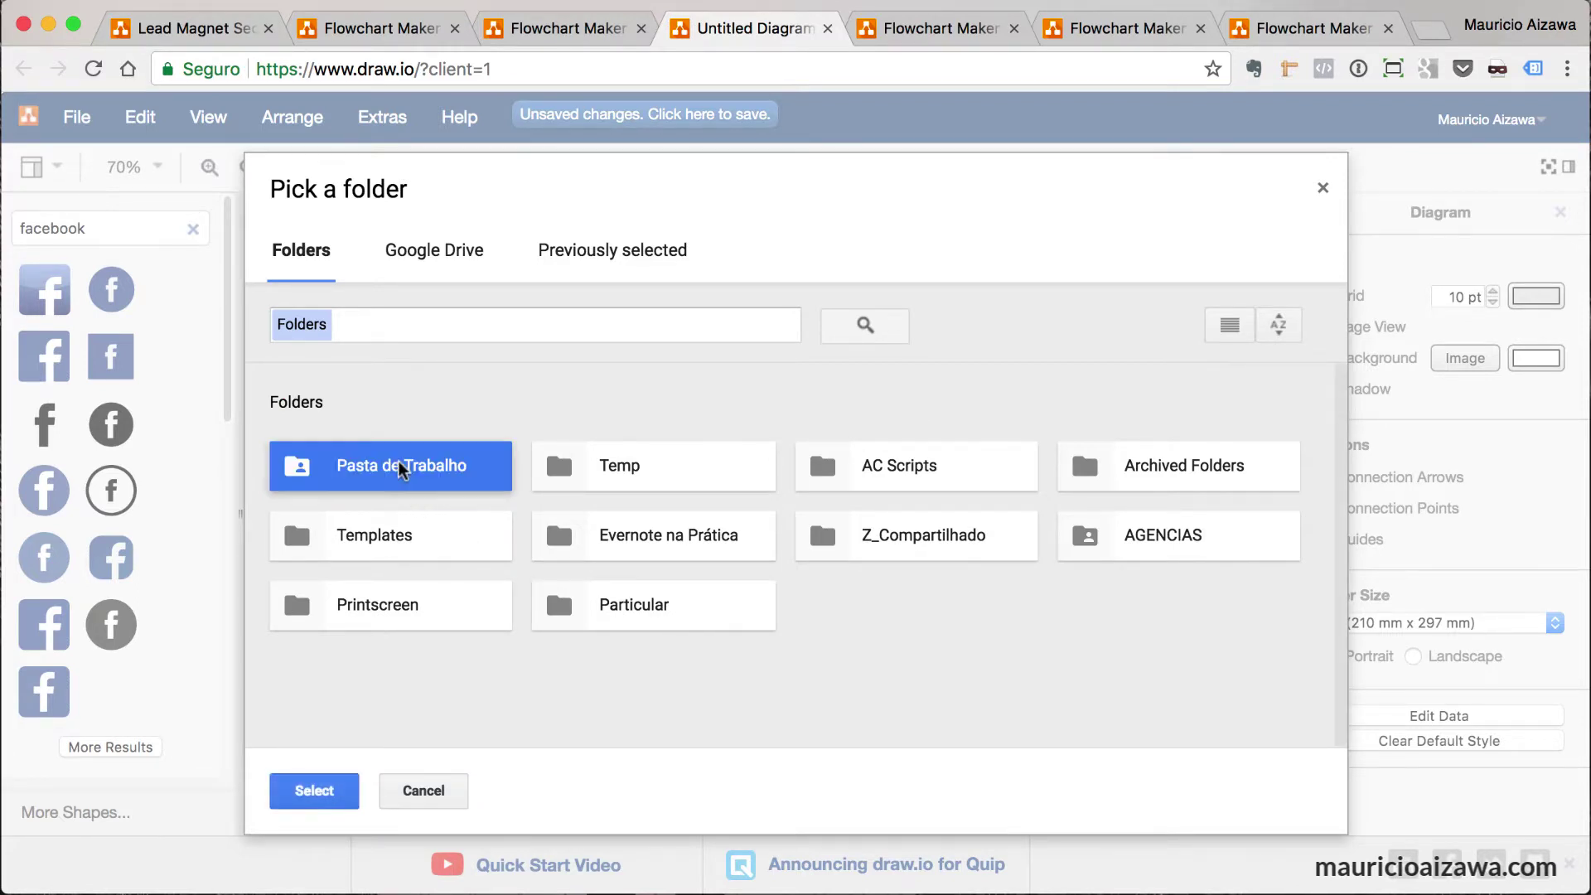
click(314, 789)
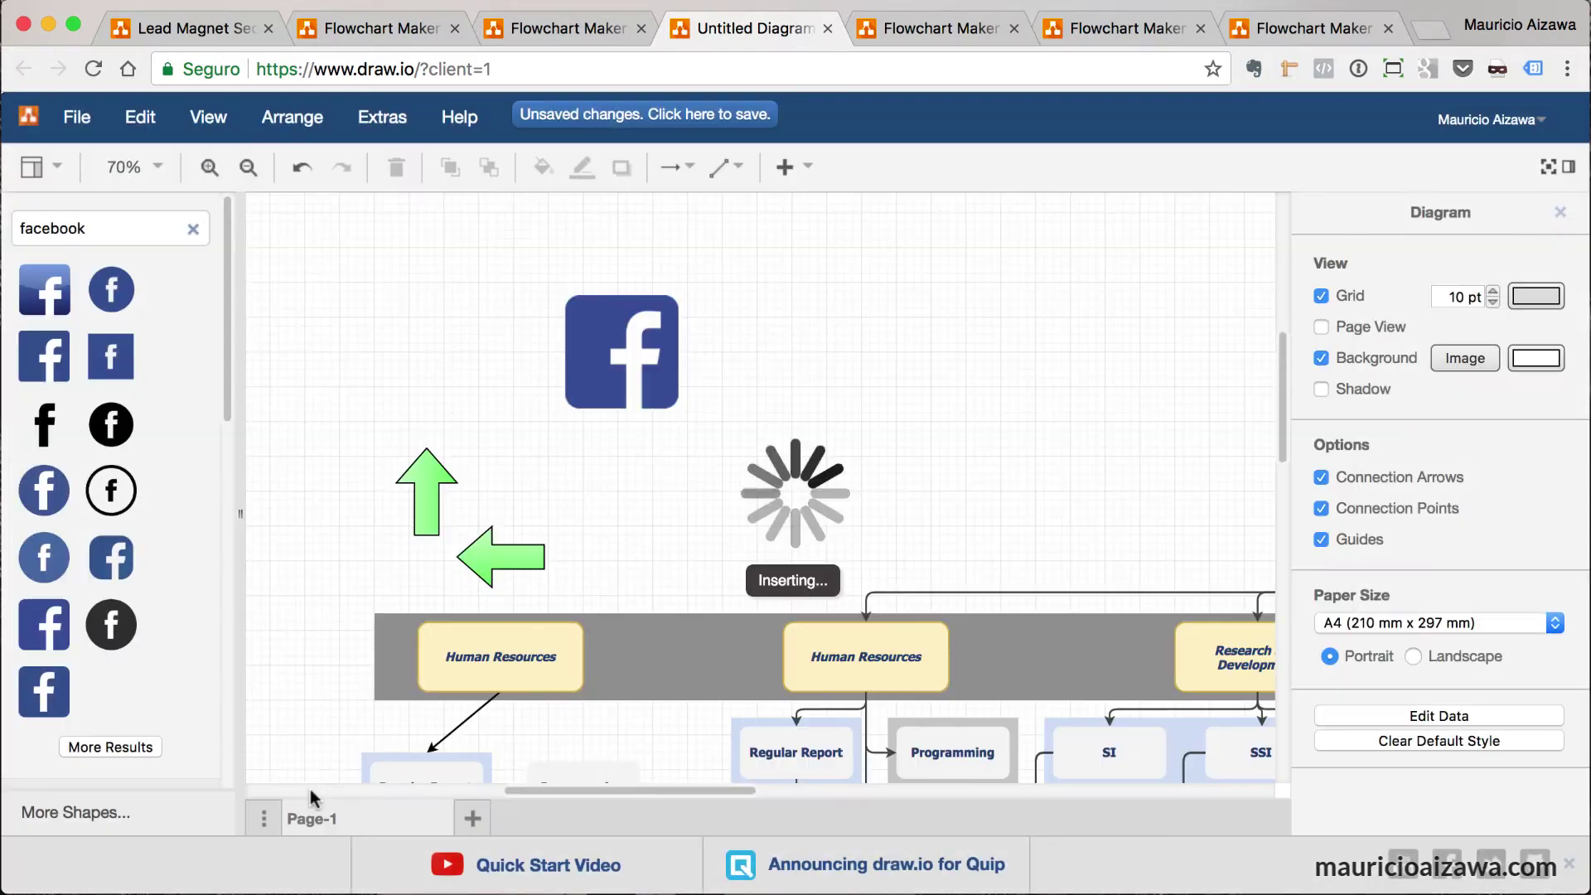